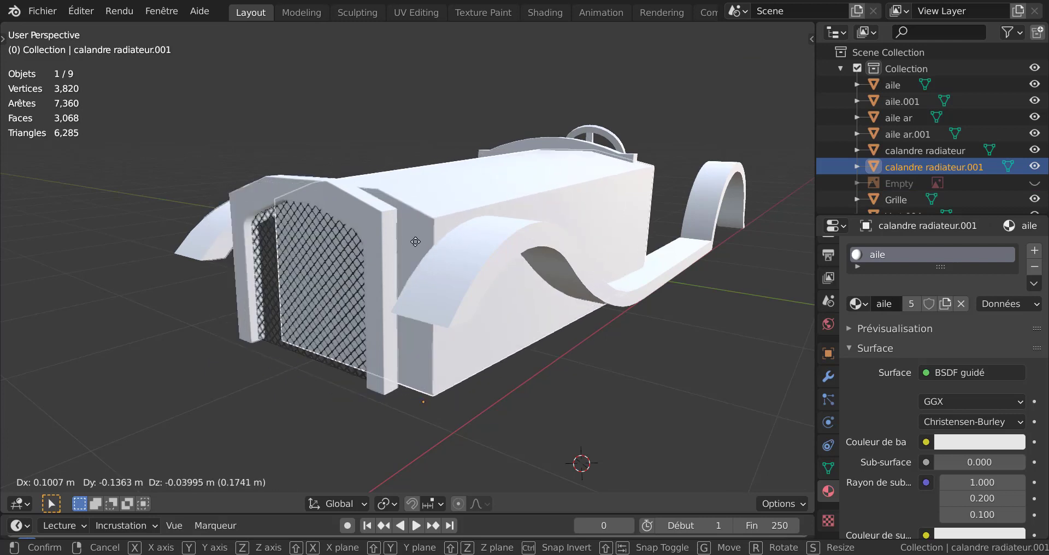
Step: Place the calandre radiateur.001 object against the radiator frame and close the "taco du tuto n4 DEMO" file without saving
{"action": "left_click", "coordinate": [284, 279]}
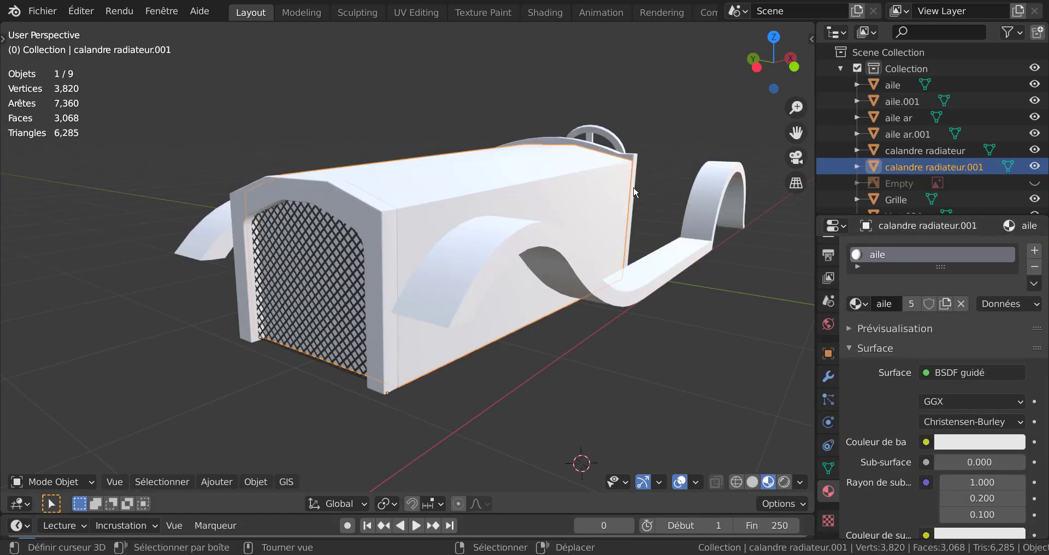
{"action": "left_click", "coordinate": [1033, 2]}
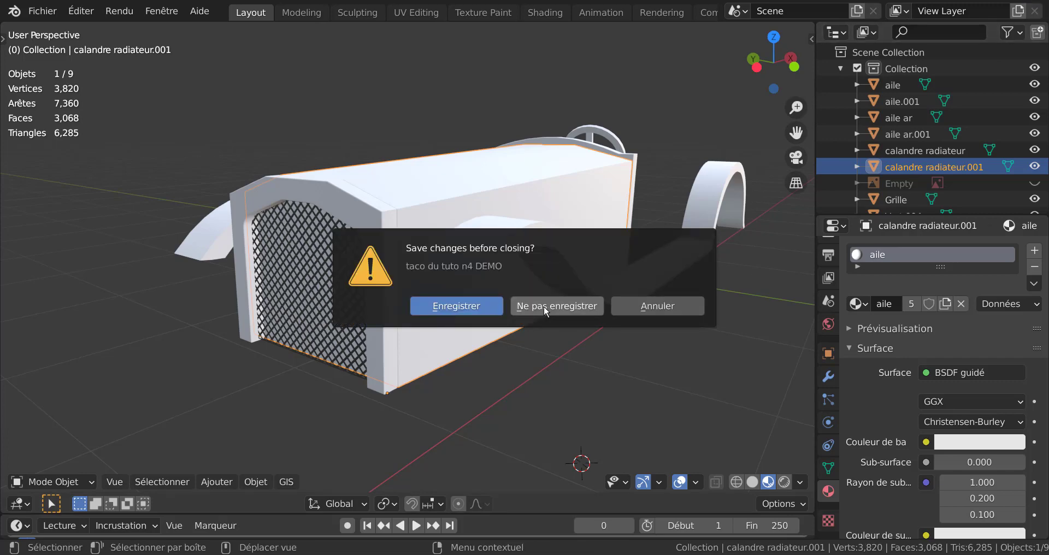
{"action": "left_click", "coordinate": [543, 306]}
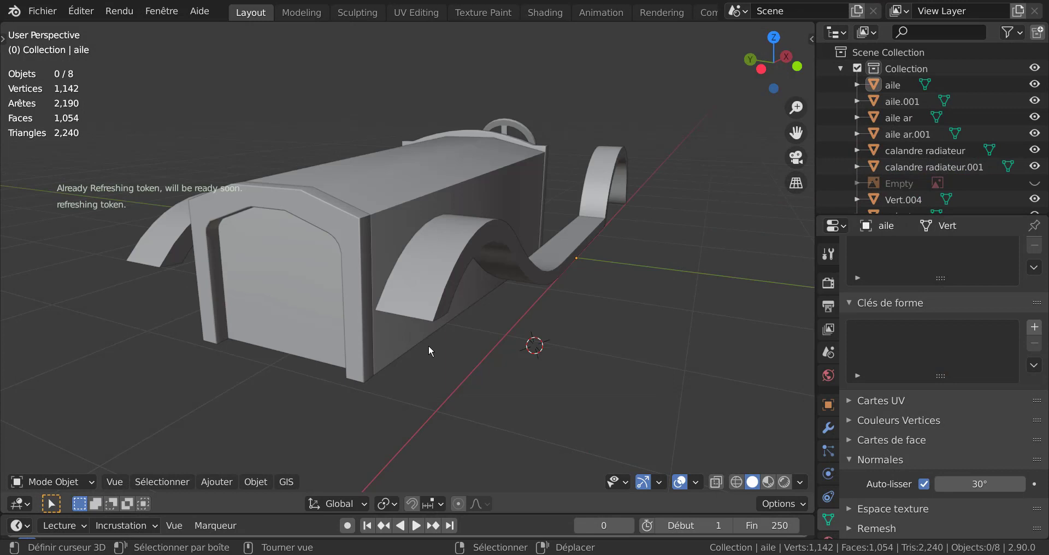
Step: Add a grid mesh with 10 by 10 subdivisions and a size of 2 m at the 3D cursor beside the car
{"action": "scroll", "coordinate": [428, 345], "scroll_direction": "up", "scroll_amount": 3}
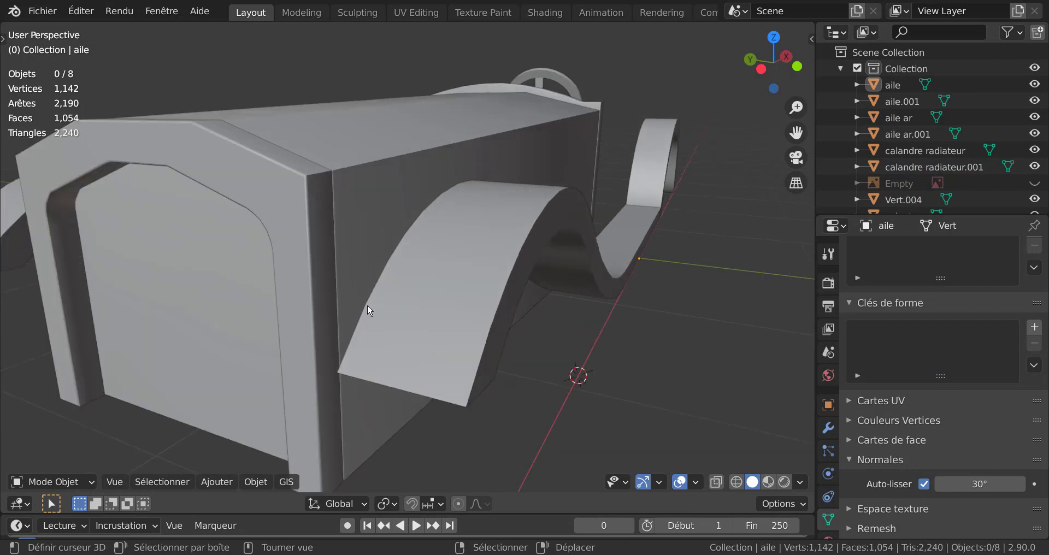
{"action": "scroll", "coordinate": [362, 305], "scroll_direction": "down", "scroll_amount": 3}
{"action": "scroll", "coordinate": [359, 282], "scroll_direction": "down", "scroll_amount": 1}
{"action": "scroll", "coordinate": [508, 327], "scroll_direction": "down", "scroll_amount": 2}
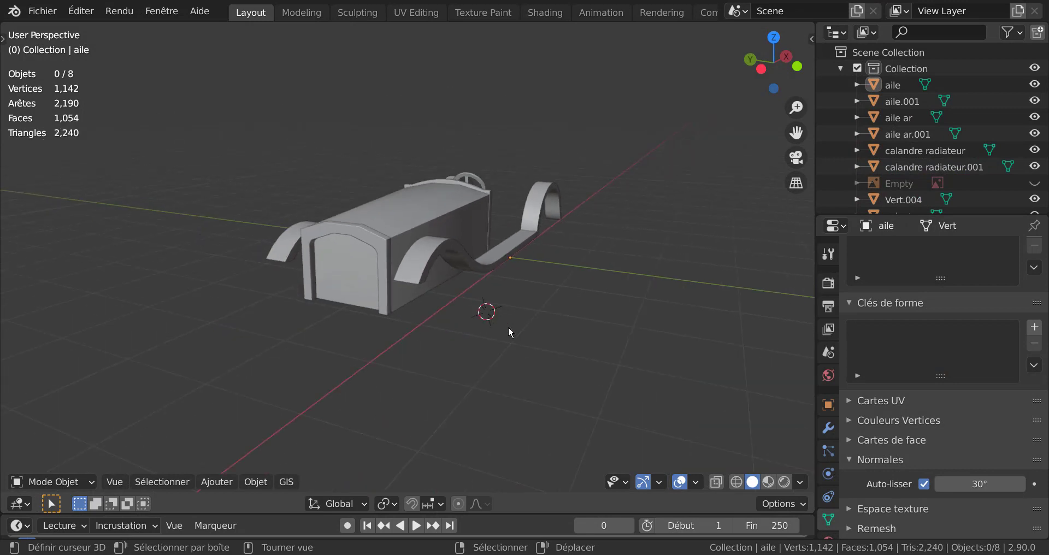
{"action": "middle_click_drag", "start_coordinate": [508, 326], "coordinate": [492, 344]}
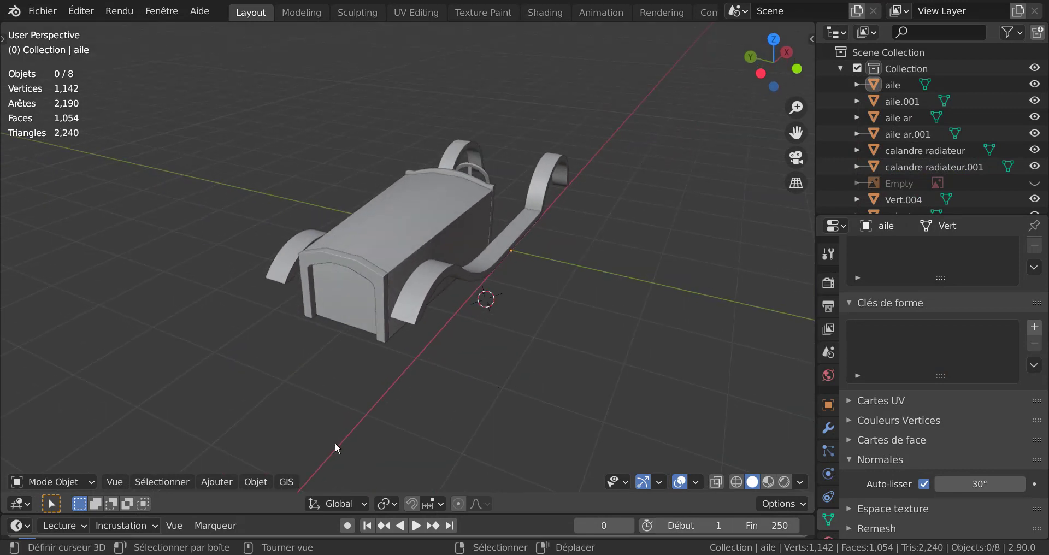
{"action": "left_click", "coordinate": [225, 482]}
{"action": "mouse_move", "coordinate": [228, 462]}
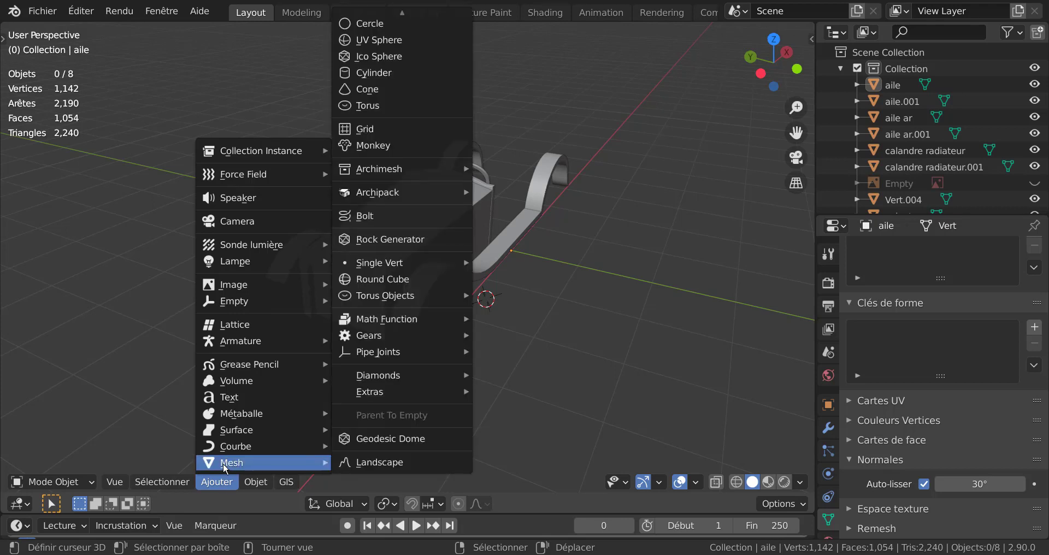
{"action": "left_click", "coordinate": [363, 130]}
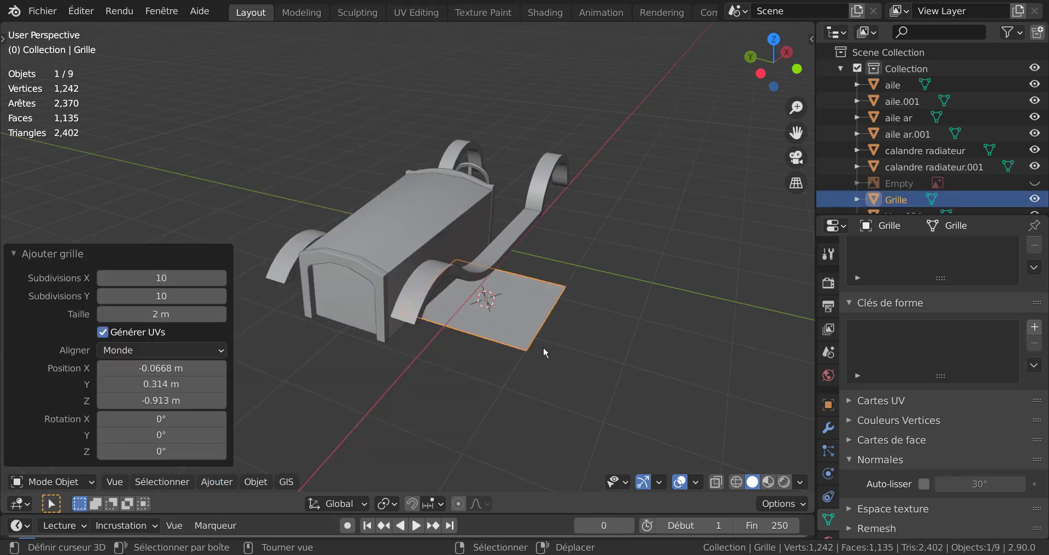
Step: Move the grid along the X axis by about -4 m so it lies ahead of the car's front
{"action": "scroll", "coordinate": [560, 369], "scroll_direction": "down", "scroll_amount": 2}
{"action": "middle_click_drag", "start_coordinate": [560, 368], "coordinate": [482, 363]}
{"action": "key", "text": "g"}
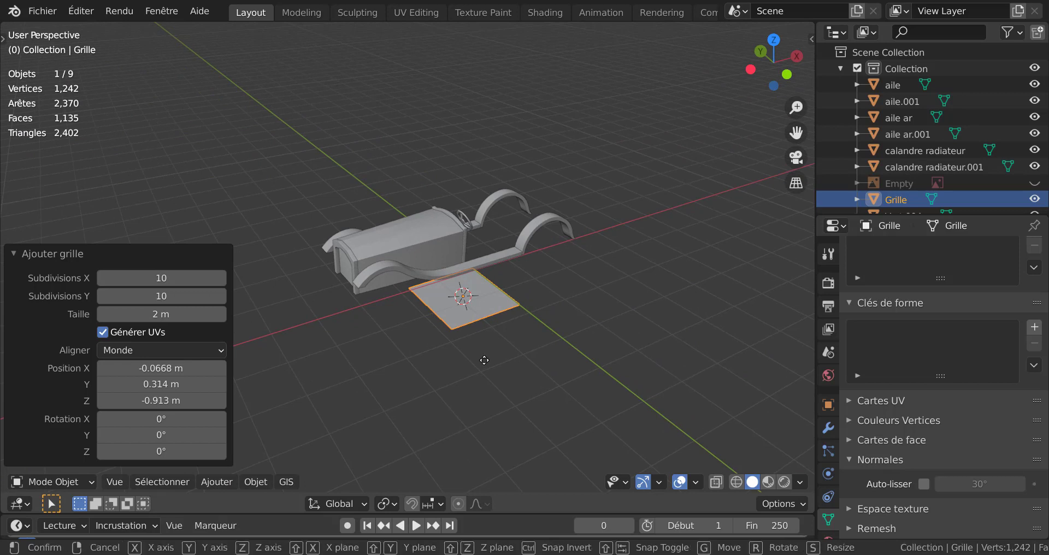
{"action": "key", "text": "x"}
{"action": "left_click", "coordinate": [331, 388]}
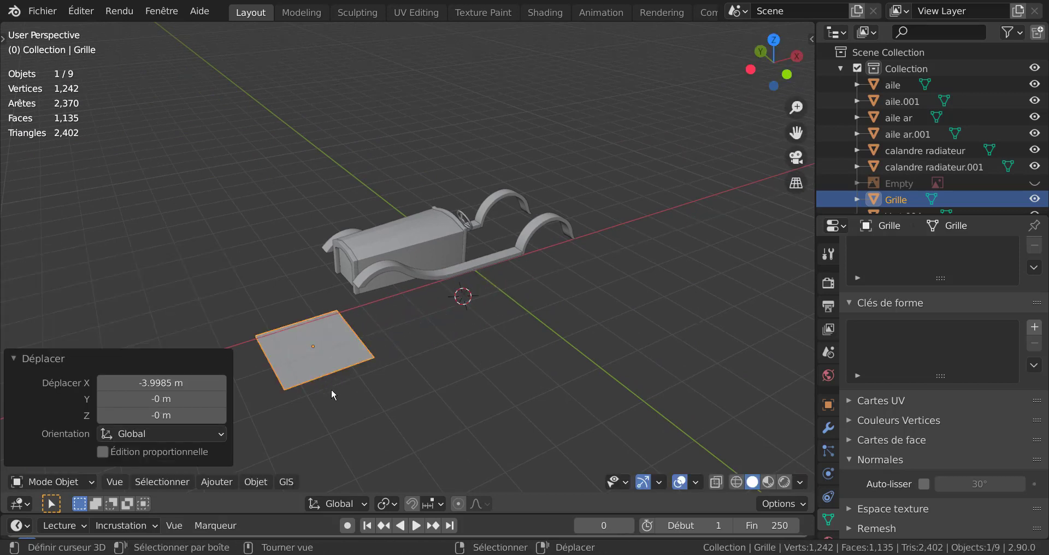
{"action": "key", "text": "r"}
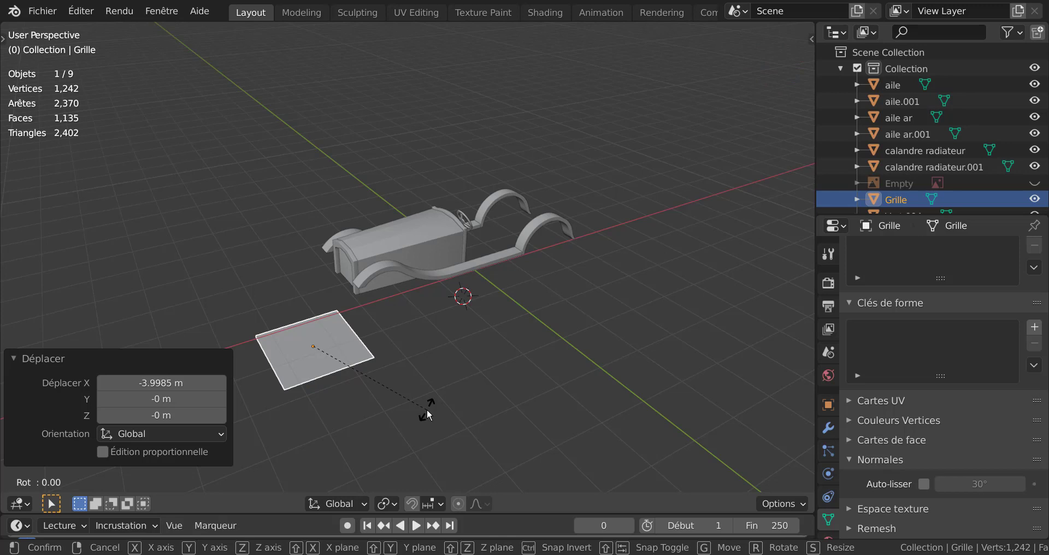
{"action": "type", "text": "x90"}
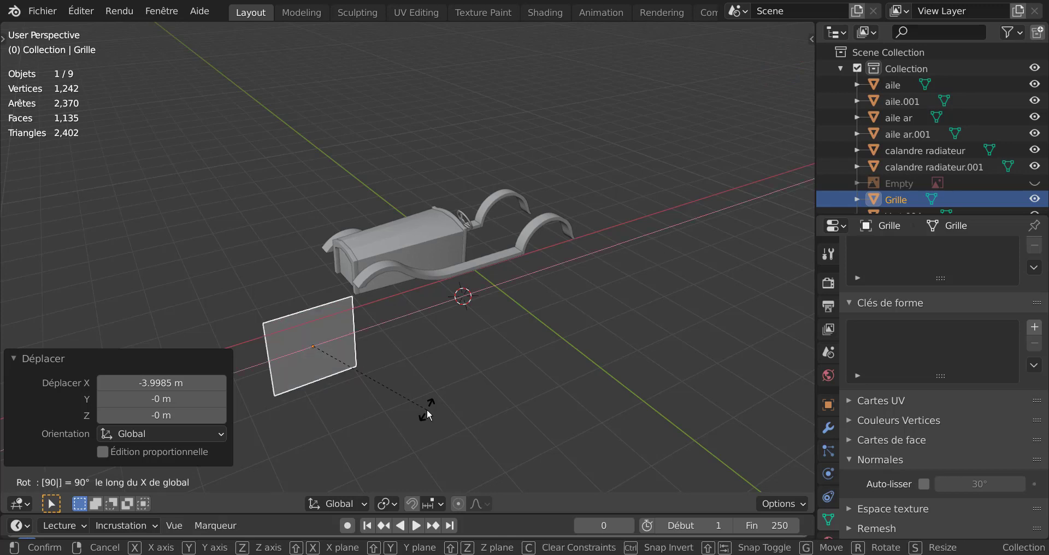
{"action": "key", "text": "Escape"}
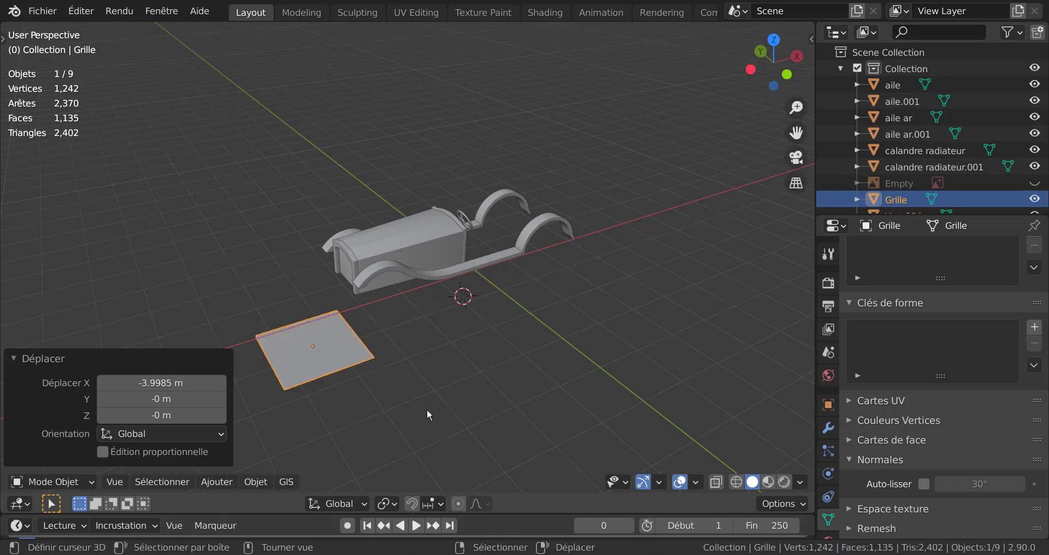
Step: Rotate the grid 90° around the Y axis to stand it upright facing the radiator
{"action": "type", "text": "ry"}
{"action": "type", "text": "90"}
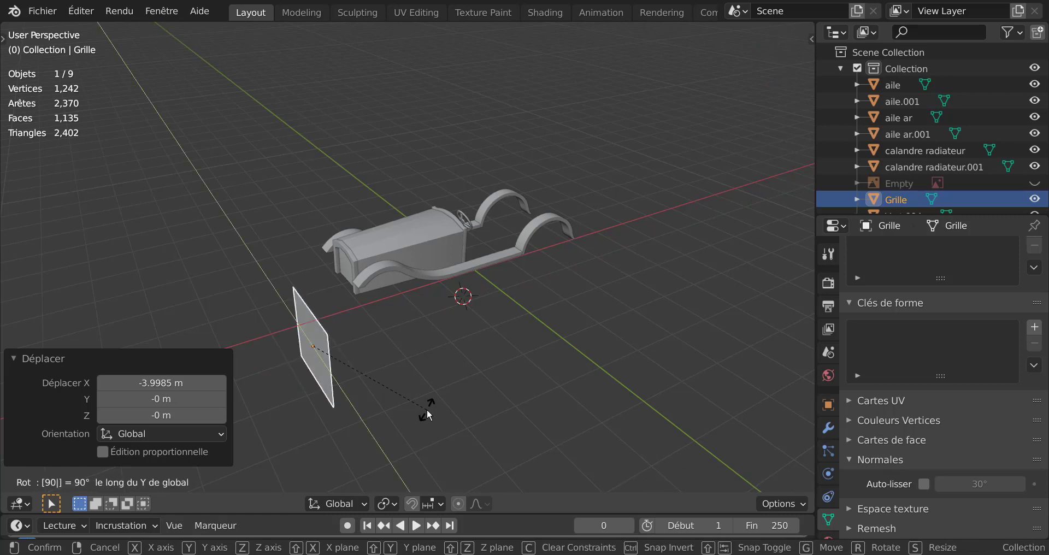
{"action": "key", "text": "Return"}
Step: In the left orthographic view, move the grid about 0.83 m in Y and 1.48 m in Z to cover the radiator opening
{"action": "middle_click_drag", "start_coordinate": [407, 291], "coordinate": [513, 280]}
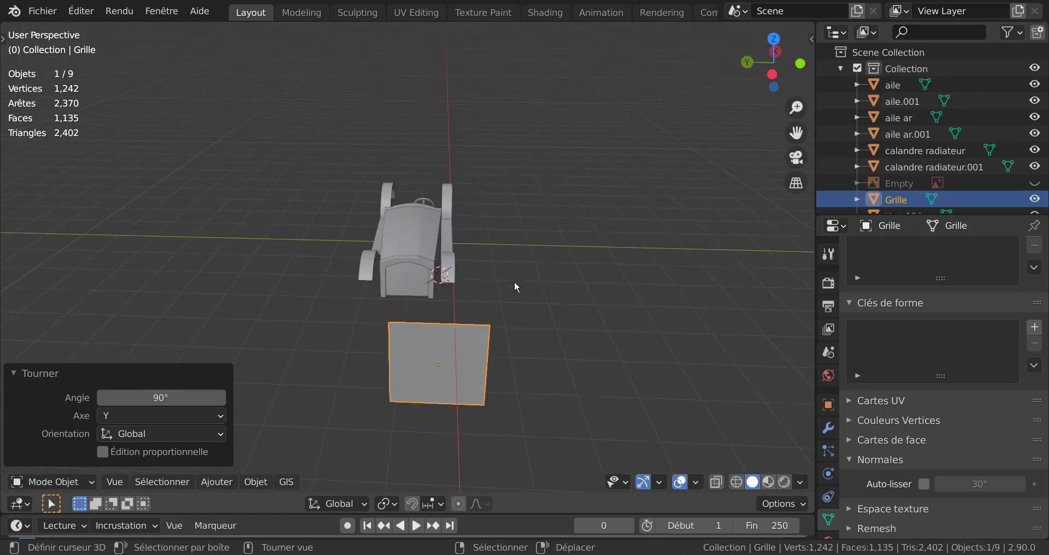
{"action": "key", "text": "ctrl+KP_3"}
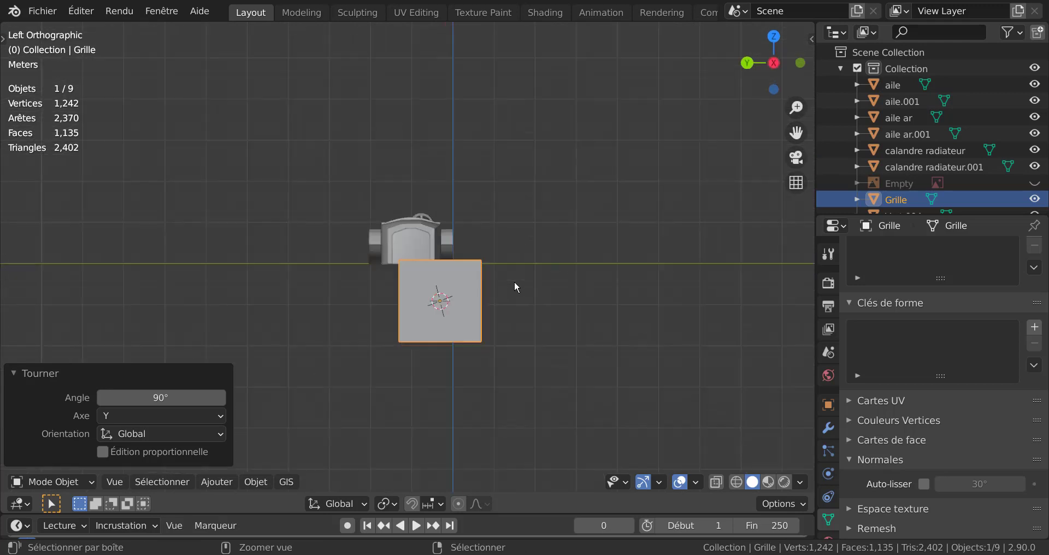
{"action": "scroll", "coordinate": [514, 281], "scroll_direction": "up", "scroll_amount": 3}
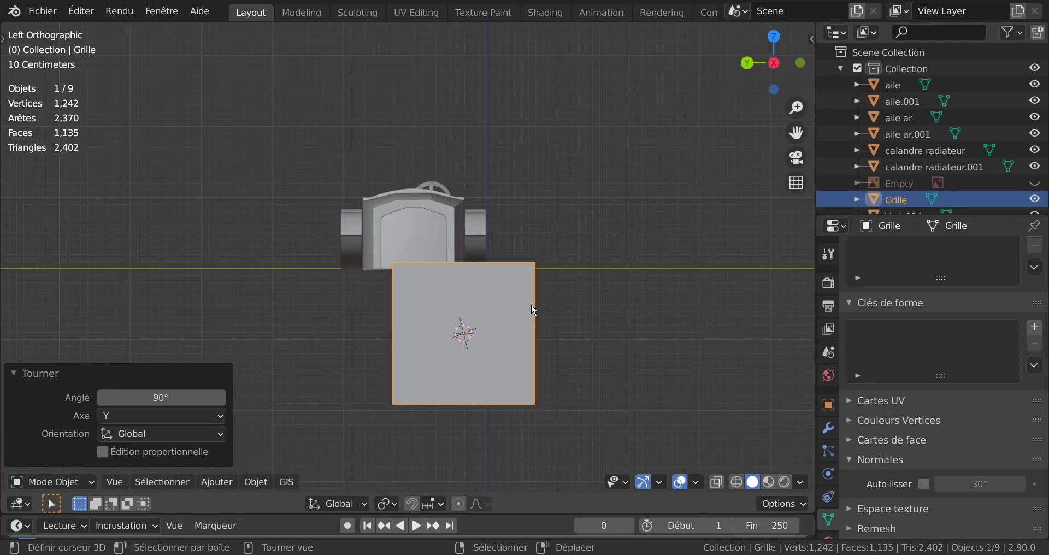
{"action": "key", "text": "g"}
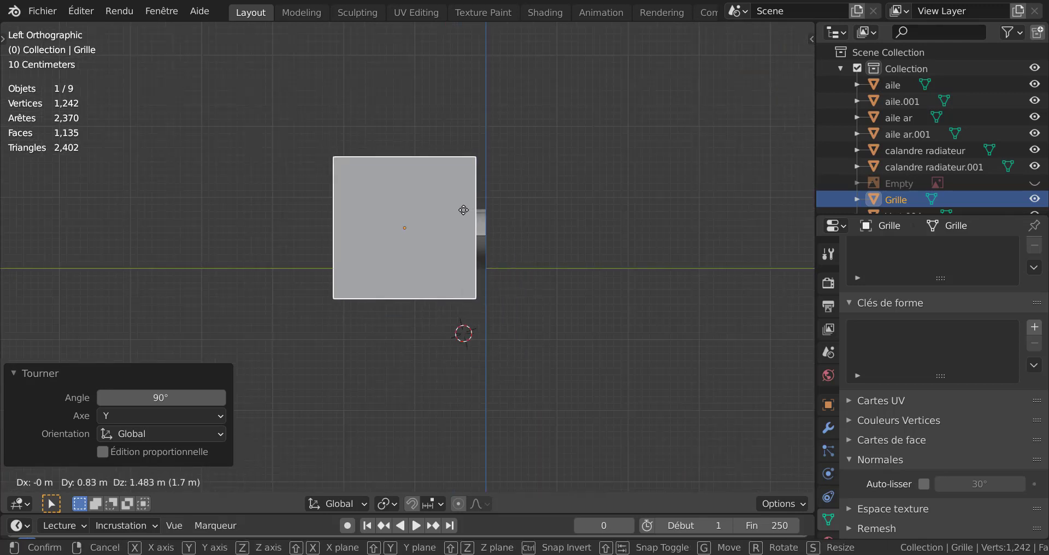
{"action": "left_click", "coordinate": [463, 210]}
Step: Enter Edit Mode on the grid and subdivide all of its faces with 2 cuts
{"action": "middle_click_drag", "start_coordinate": [562, 257], "coordinate": [464, 306]}
{"action": "scroll", "coordinate": [464, 306], "scroll_direction": "down", "scroll_amount": 2}
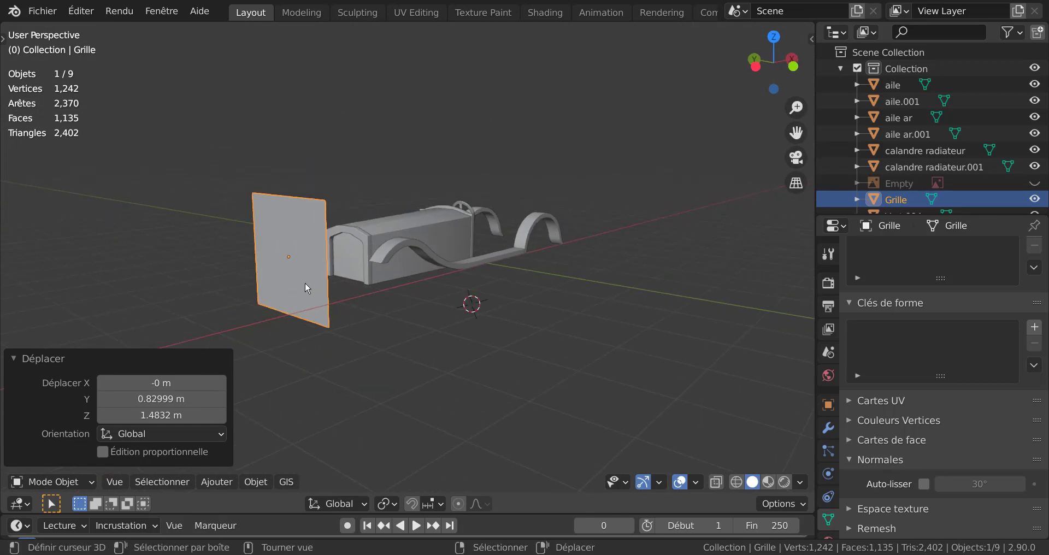
{"action": "middle_click_drag", "start_coordinate": [305, 287], "coordinate": [518, 361]}
{"action": "key", "text": "Tab"}
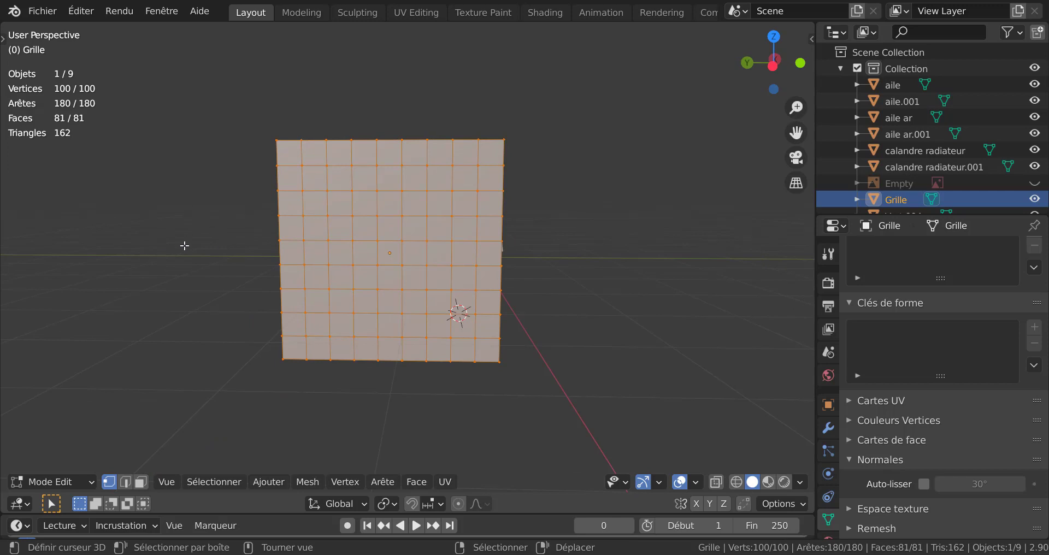
{"action": "key", "text": "q"}
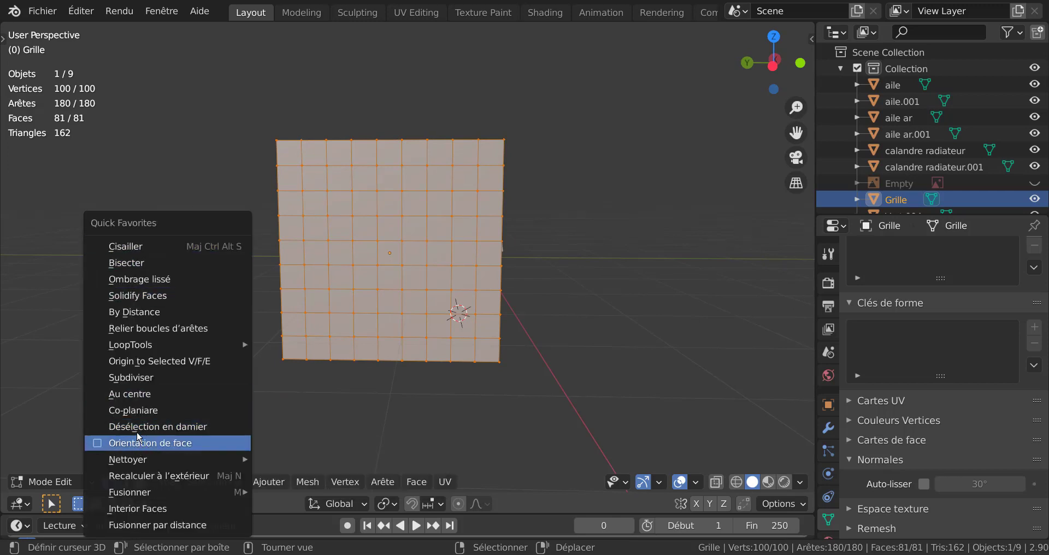
{"action": "left_click", "coordinate": [133, 383]}
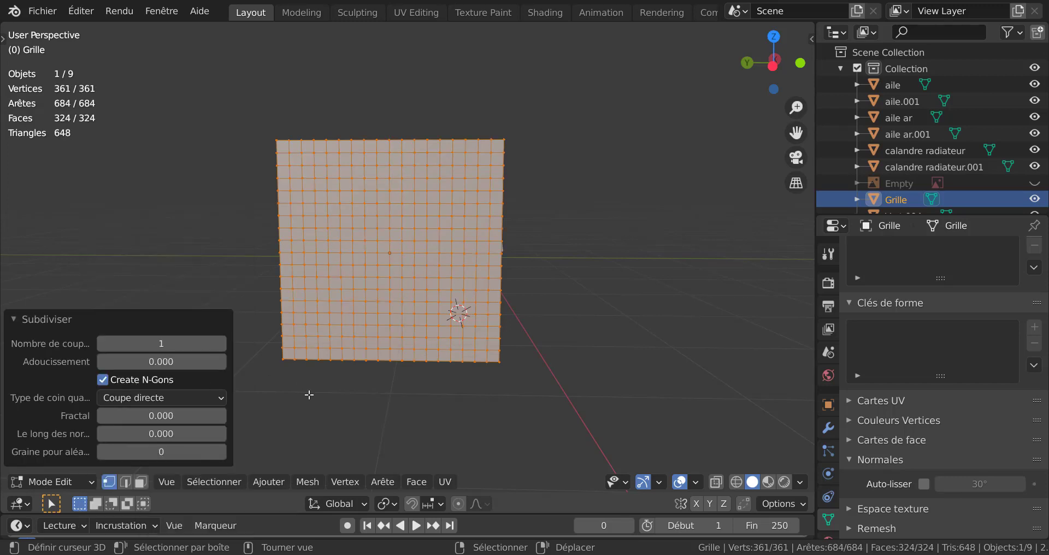
{"action": "scroll", "coordinate": [310, 394], "scroll_direction": "up", "scroll_amount": 4}
{"action": "scroll", "coordinate": [309, 394], "scroll_direction": "down", "scroll_amount": 2}
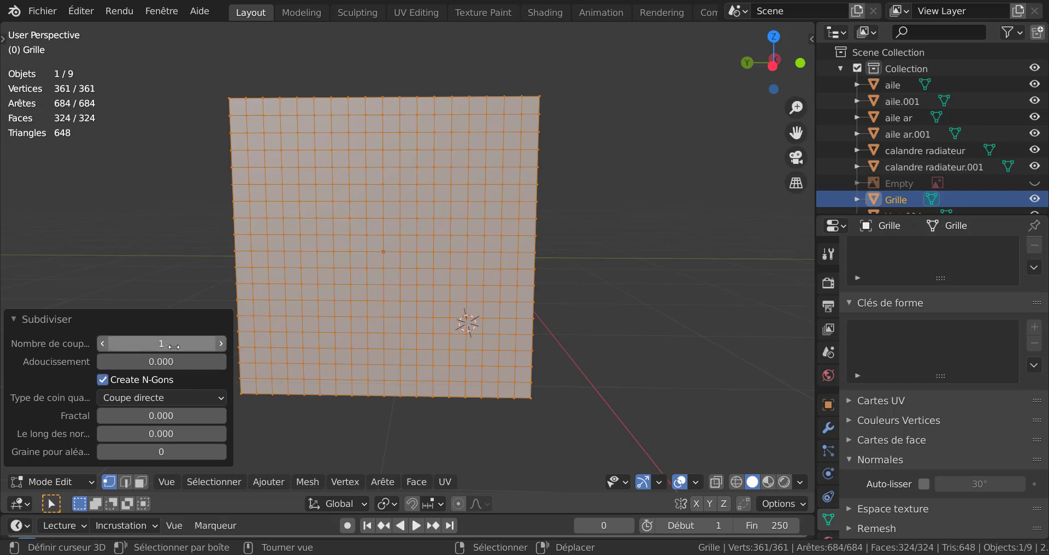
{"action": "left_click", "coordinate": [221, 344]}
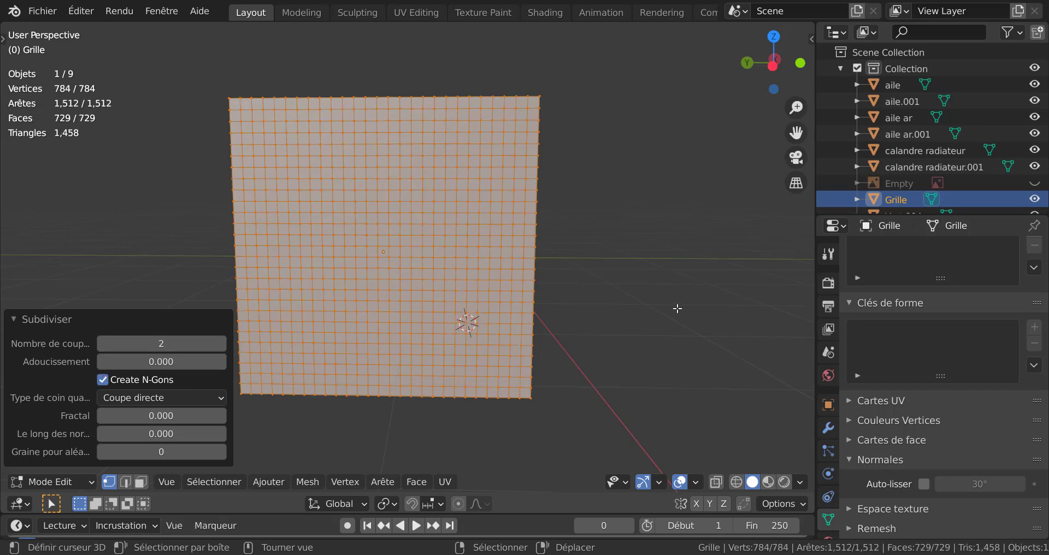
Step: Poke all of the grid's faces in face selection mode and convert the resulting triangles to quads for a diagonal mesh pattern
{"action": "middle_click_drag", "start_coordinate": [648, 356], "coordinate": [693, 356], "text": "shift"}
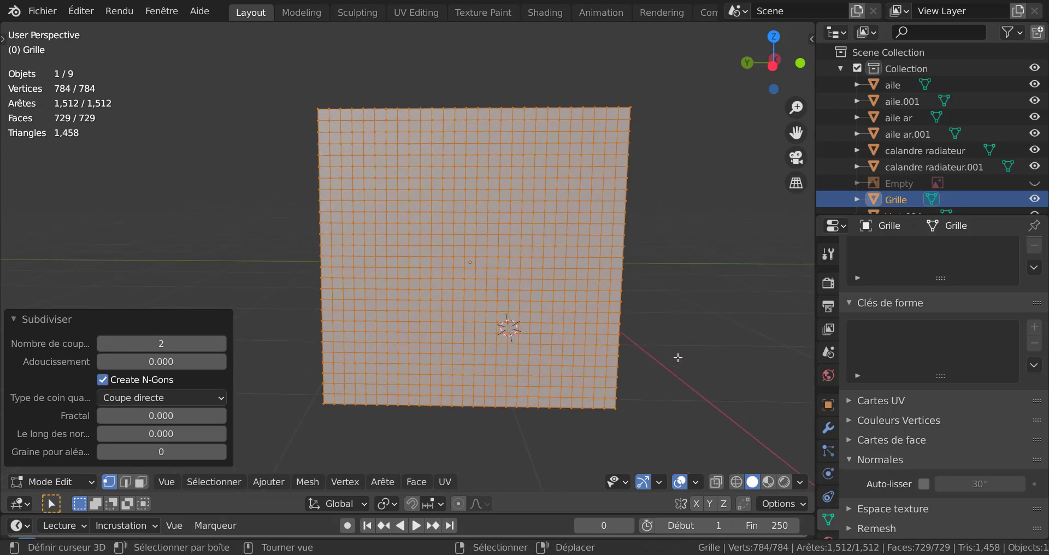
{"action": "scroll", "coordinate": [677, 357], "scroll_direction": "up", "scroll_amount": 2}
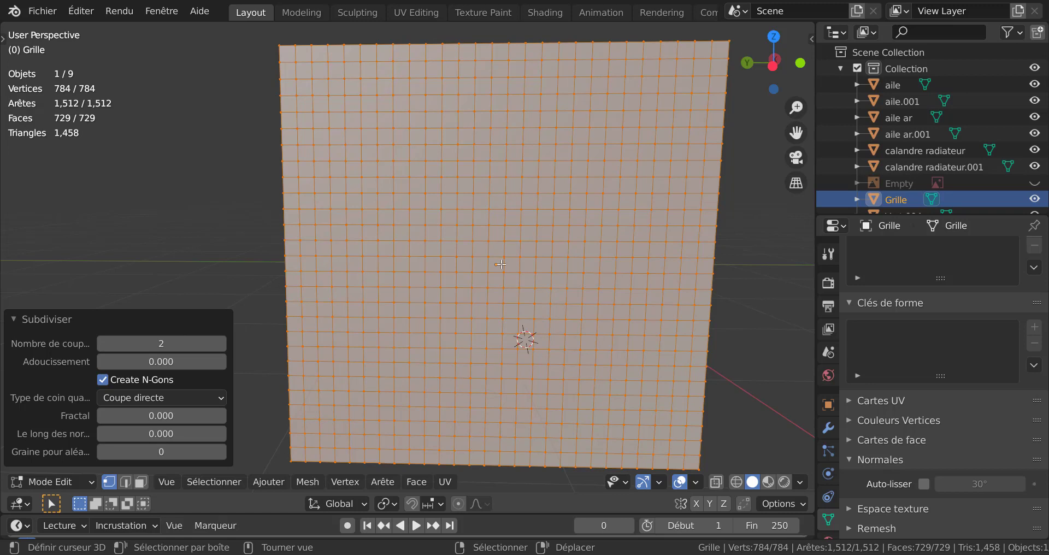
{"action": "key", "text": "3"}
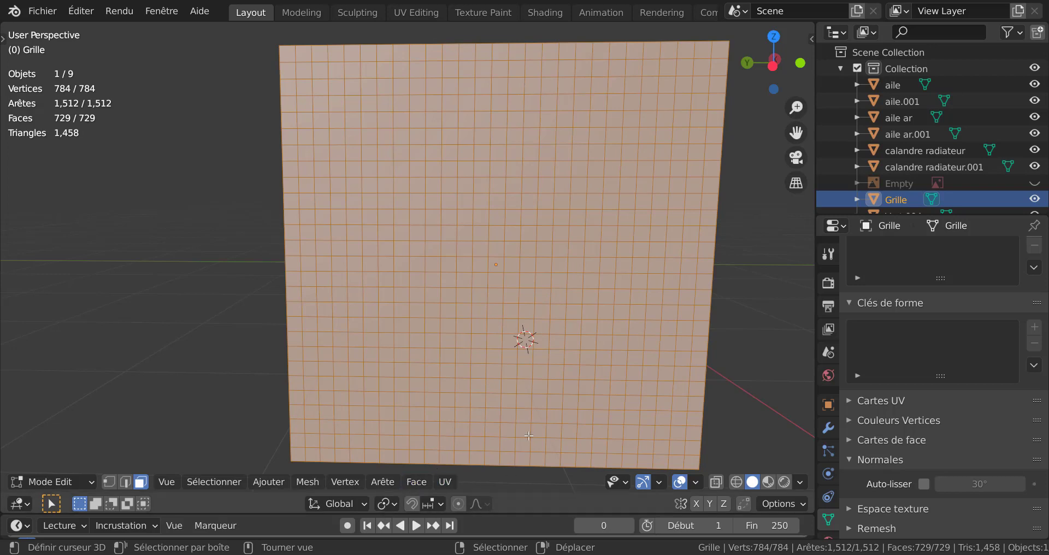
{"action": "left_click", "coordinate": [424, 483]}
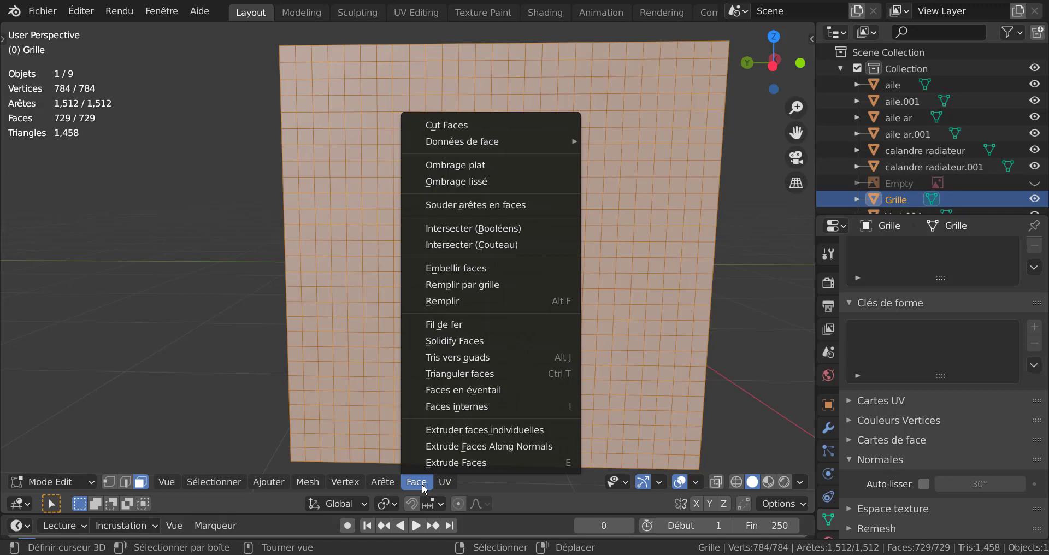
{"action": "left_click", "coordinate": [452, 390]}
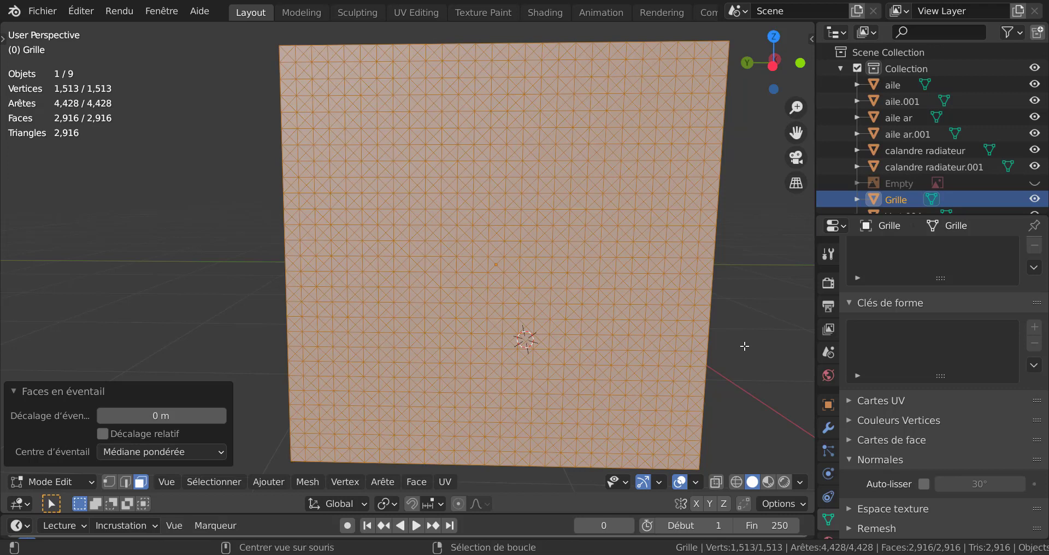
{"action": "key", "text": "alt+j"}
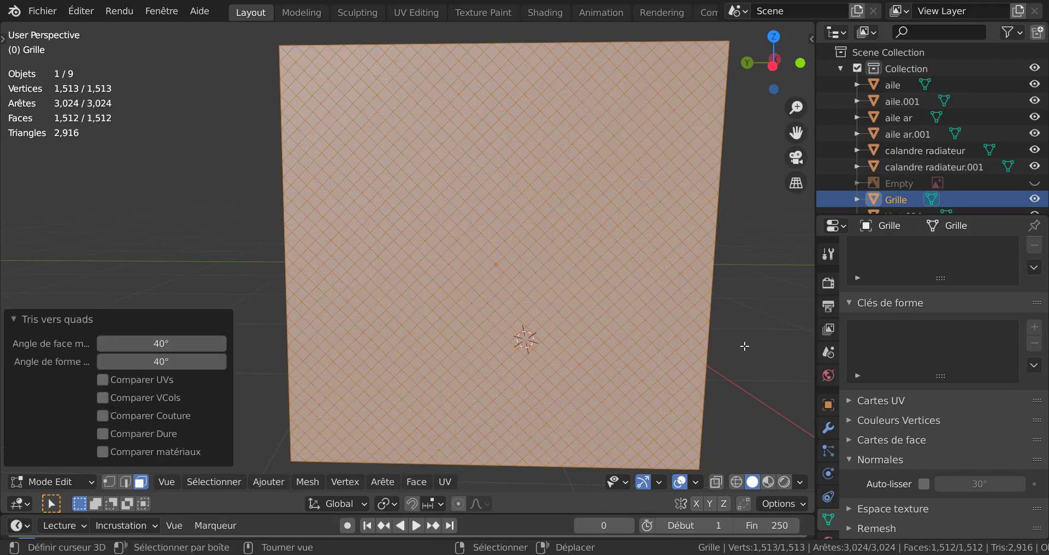
Step: Inset all of the grid's diagonal faces individually with a thickness of about 0.0097 m
{"action": "scroll", "coordinate": [735, 350], "scroll_direction": "up", "scroll_amount": 2}
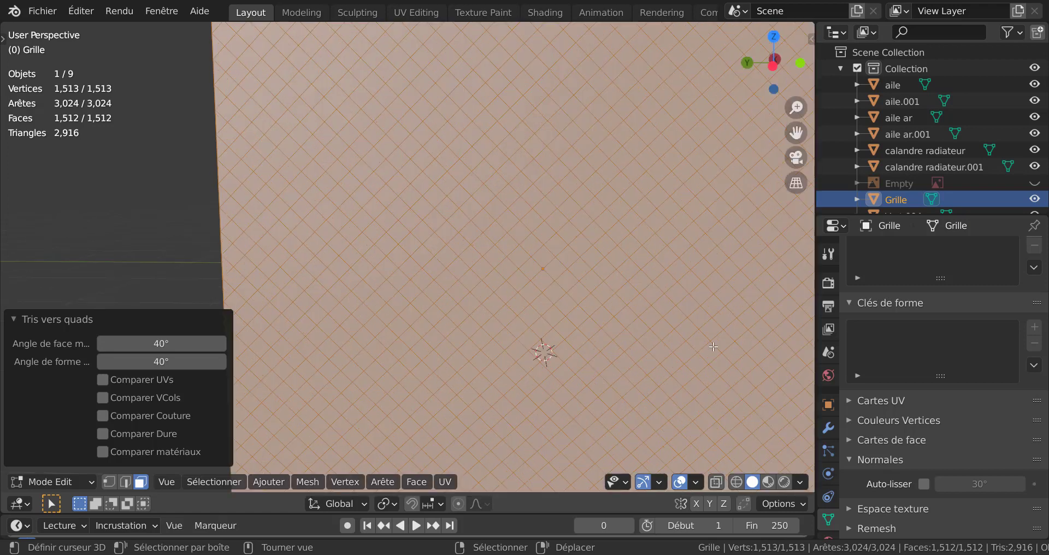
{"action": "scroll", "coordinate": [713, 348], "scroll_direction": "down", "scroll_amount": 4}
{"action": "scroll", "coordinate": [615, 317], "scroll_direction": "up", "scroll_amount": 6}
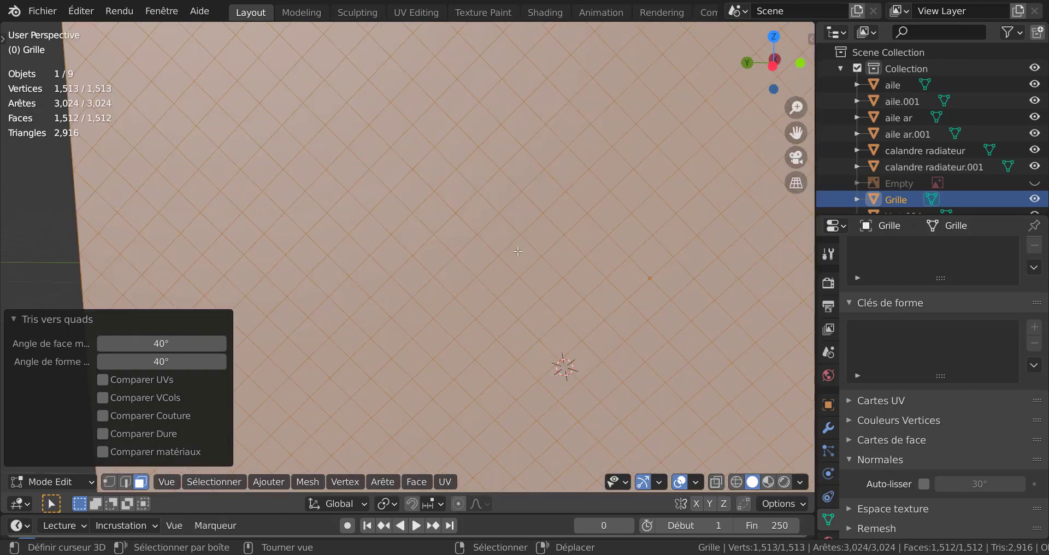
{"action": "scroll", "coordinate": [533, 287], "scroll_direction": "down", "scroll_amount": 2}
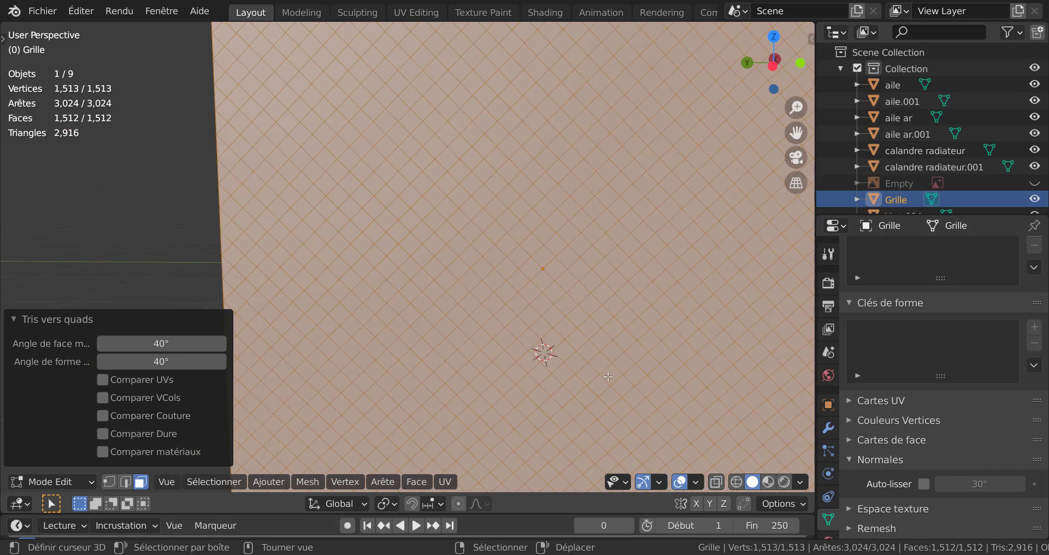
{"action": "key", "text": "i"}
{"action": "key", "text": "i"}
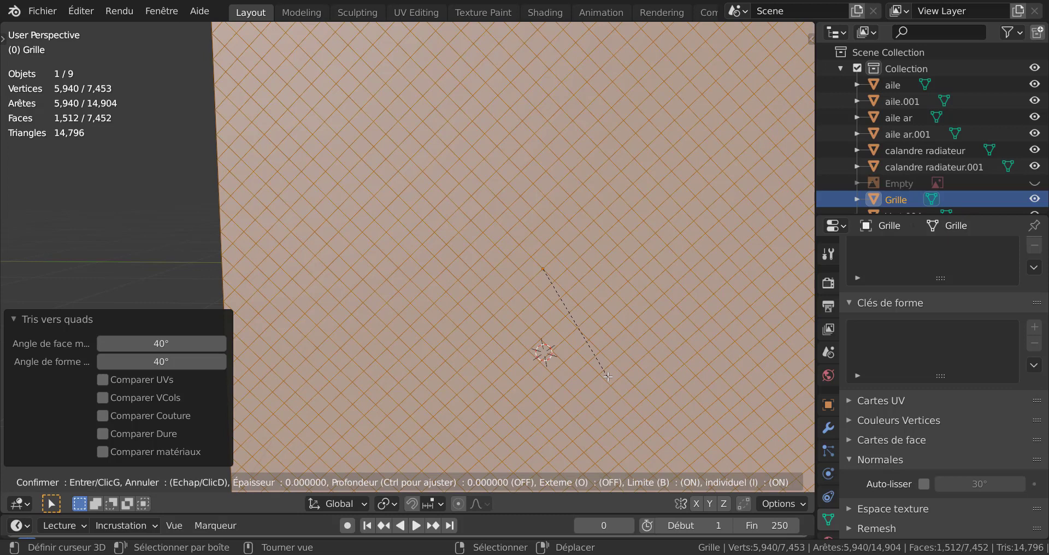
{"action": "key", "text": "shift"}
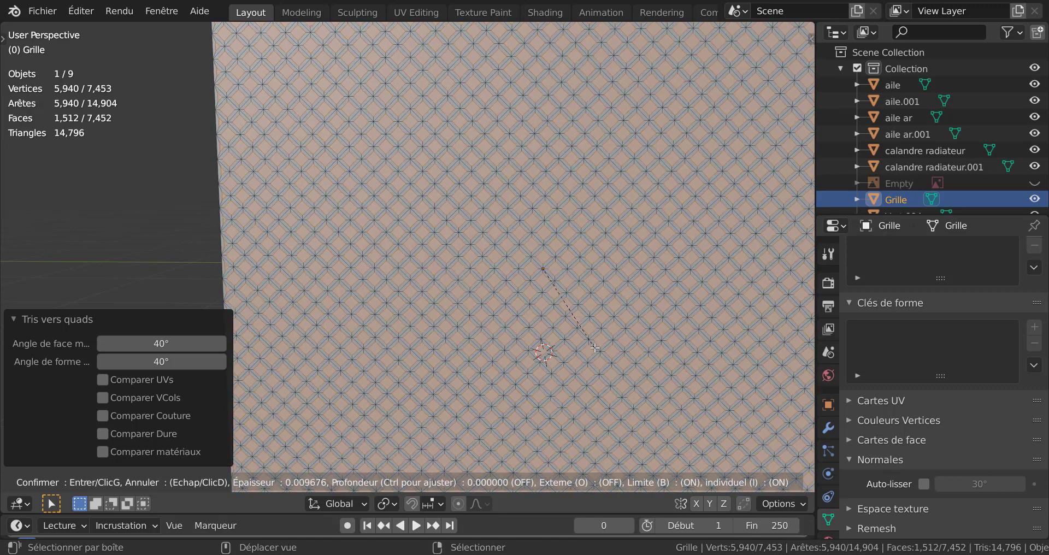
{"action": "left_click", "coordinate": [594, 348]}
{"action": "scroll", "coordinate": [591, 306], "scroll_direction": "up", "scroll_amount": 3}
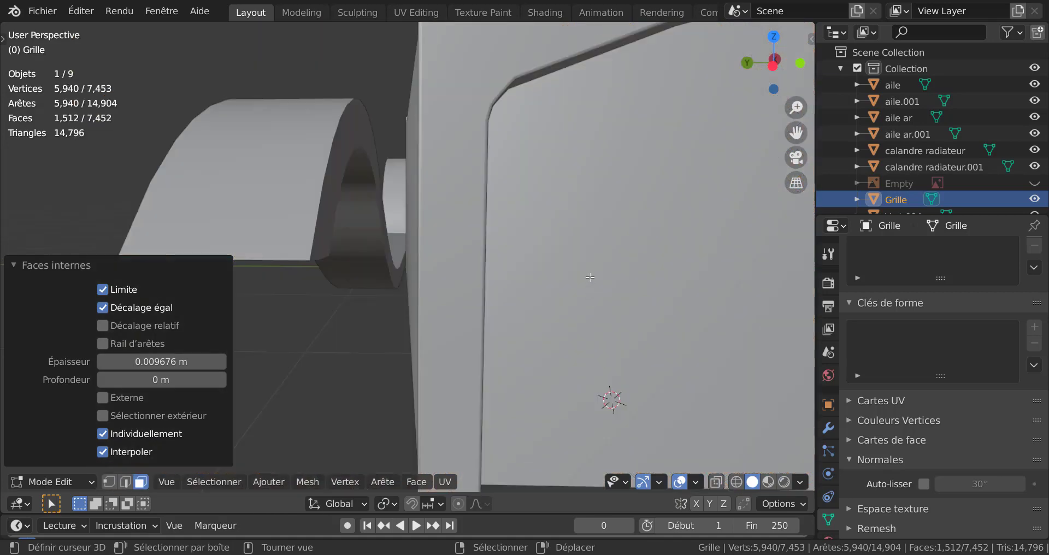
Step: Delete the selected inset faces of the grid so only the diagonal wire mesh remains, and return to Object Mode
{"action": "scroll", "coordinate": [591, 268], "scroll_direction": "down", "scroll_amount": 2}
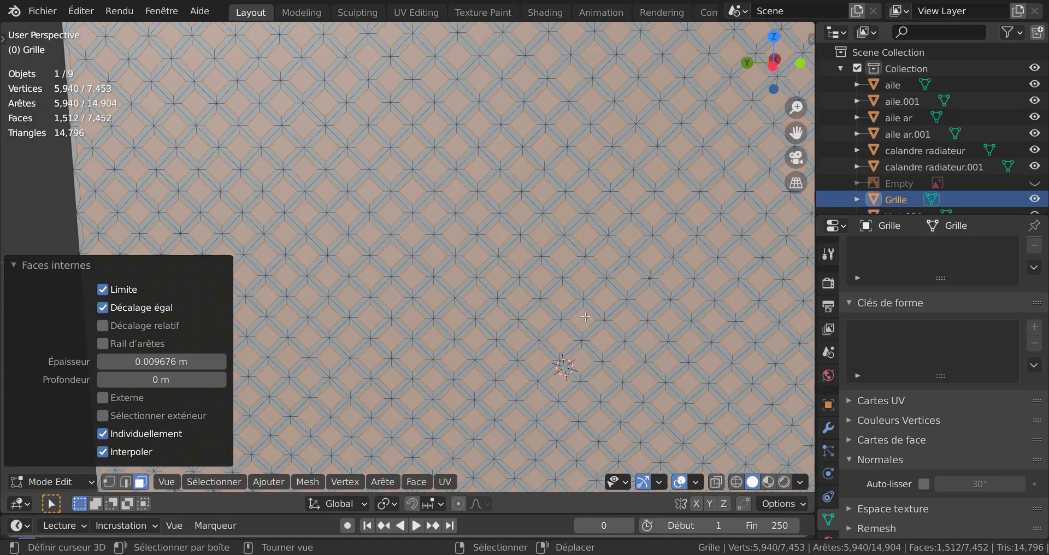
{"action": "scroll", "coordinate": [585, 318], "scroll_direction": "down", "scroll_amount": 5}
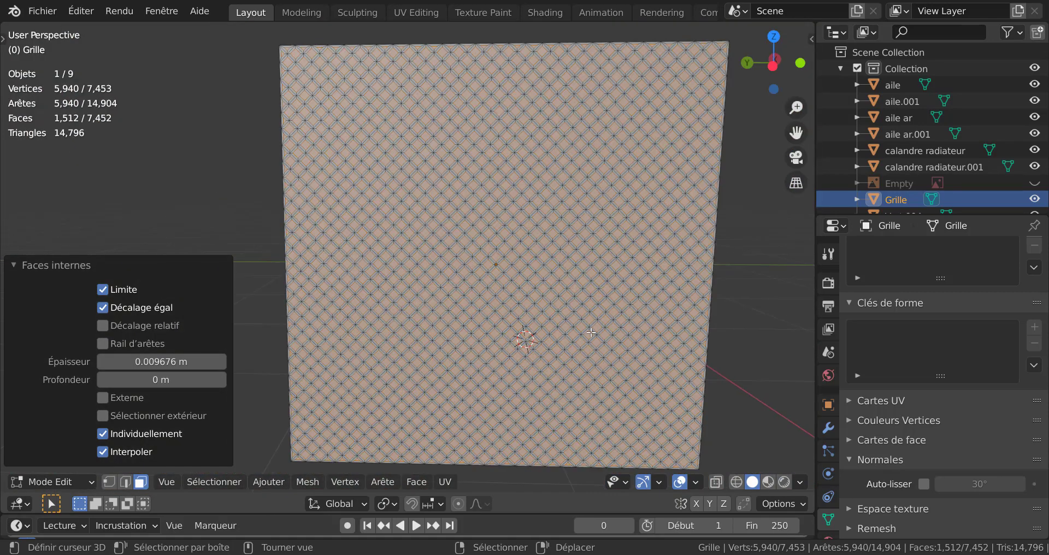
{"action": "key", "text": "x"}
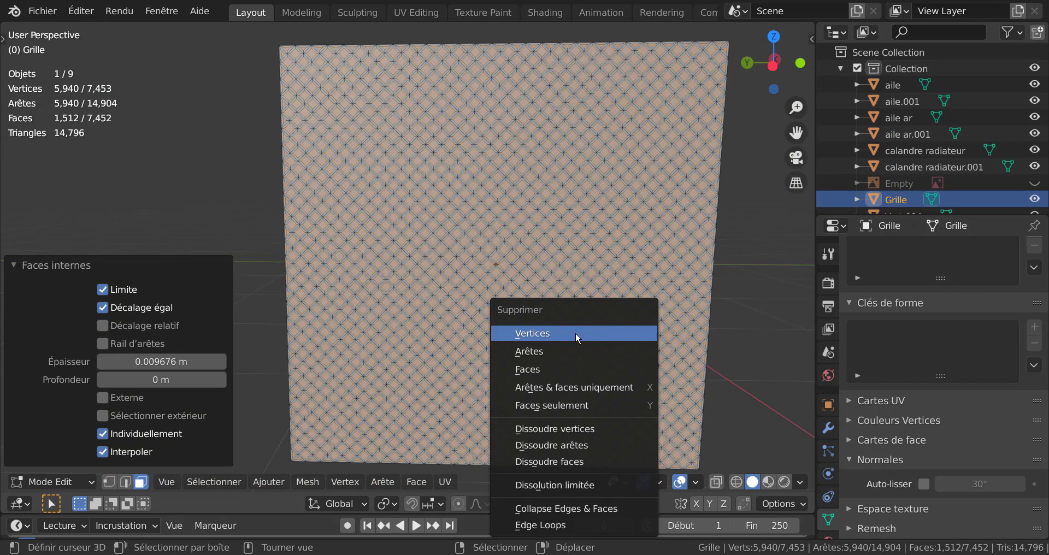
{"action": "left_click", "coordinate": [560, 368]}
{"action": "scroll", "coordinate": [561, 349], "scroll_direction": "down", "scroll_amount": 5}
{"action": "middle_click_drag", "start_coordinate": [561, 330], "coordinate": [475, 377]}
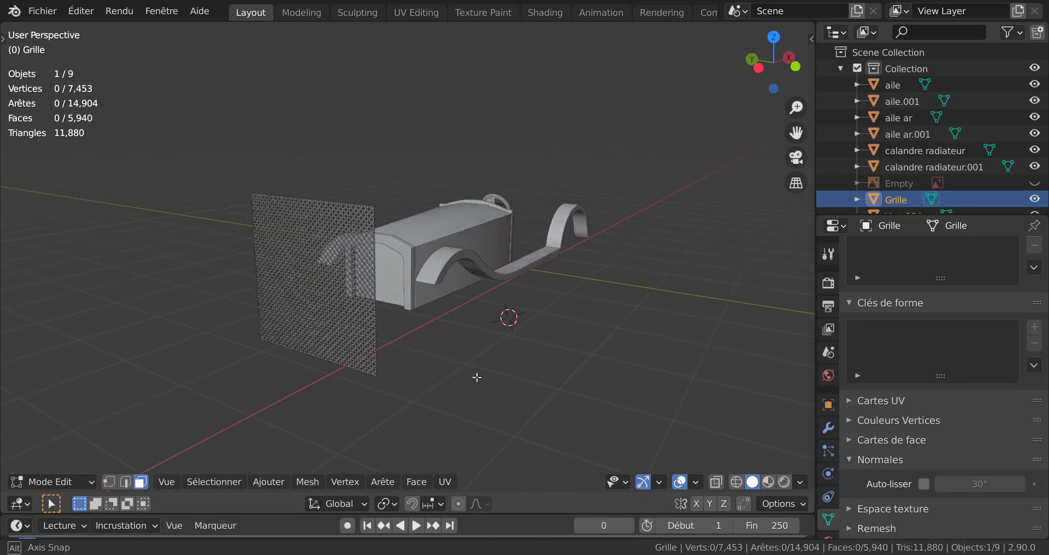
{"action": "scroll", "coordinate": [416, 379], "scroll_direction": "up", "scroll_amount": 3}
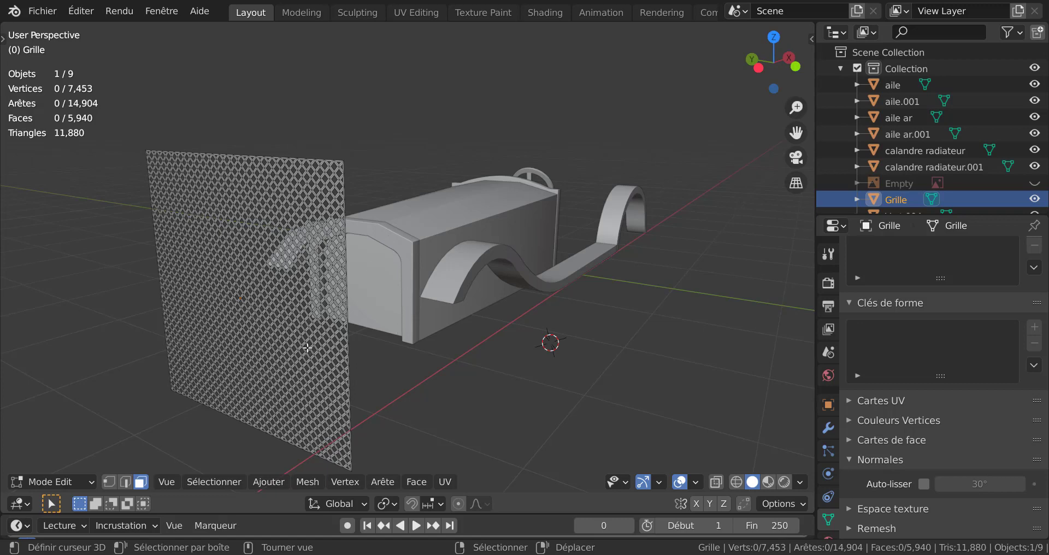
{"action": "key", "text": "Tab"}
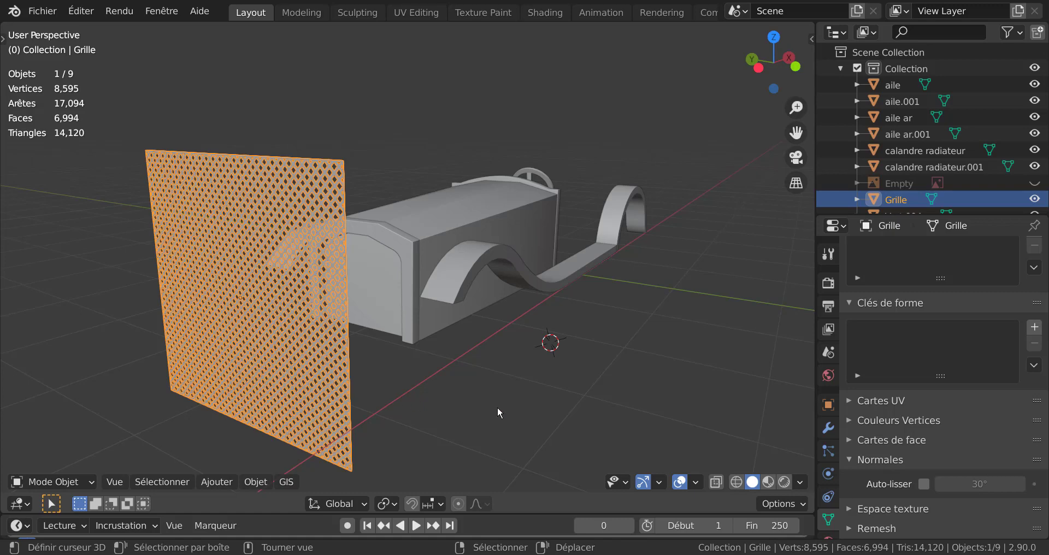
Step: In the top orthographic view, move the grille about 1.18 m along X into the front of the radiator surround
{"action": "key", "text": "KP_7"}
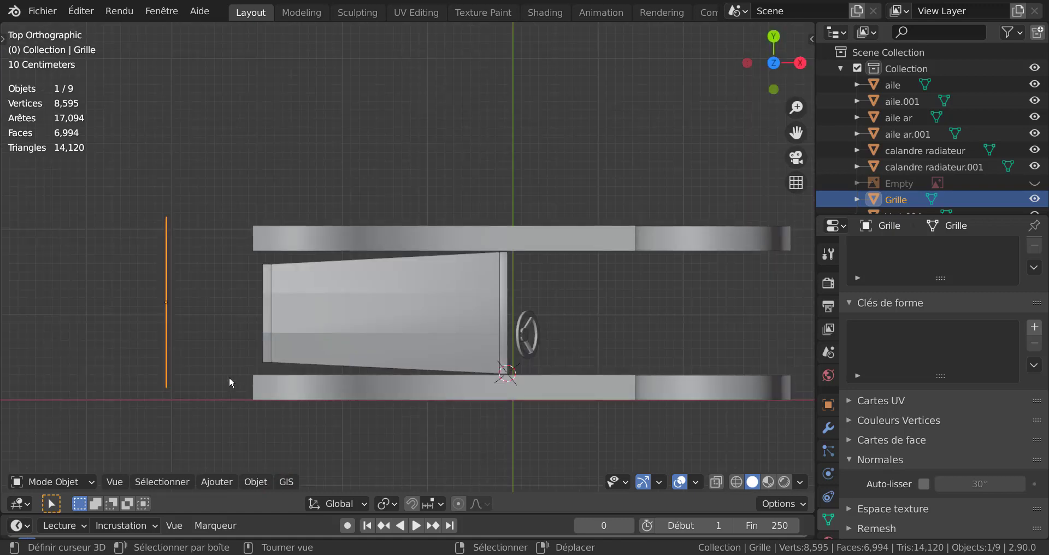
{"action": "key", "text": "g"}
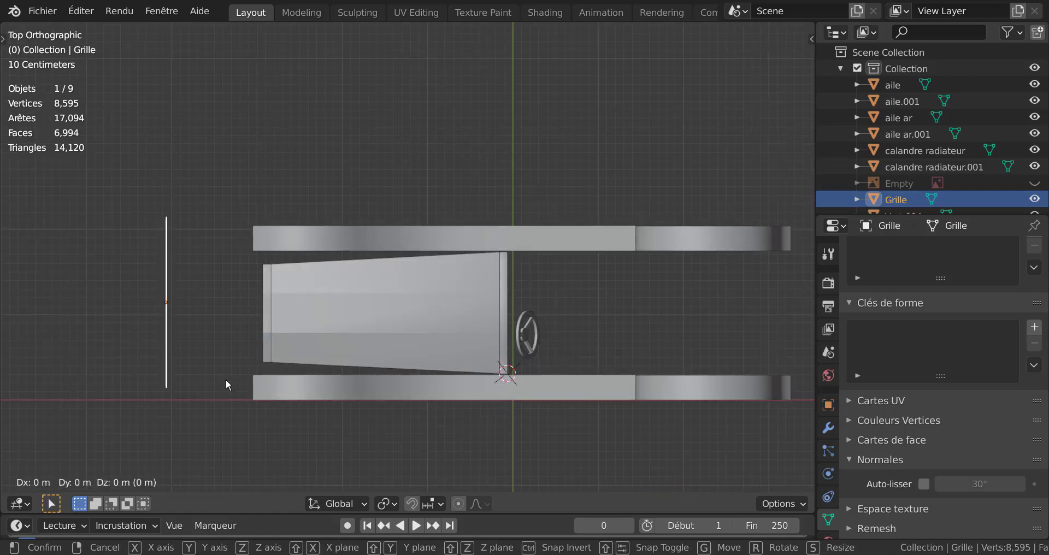
{"action": "key", "text": "x"}
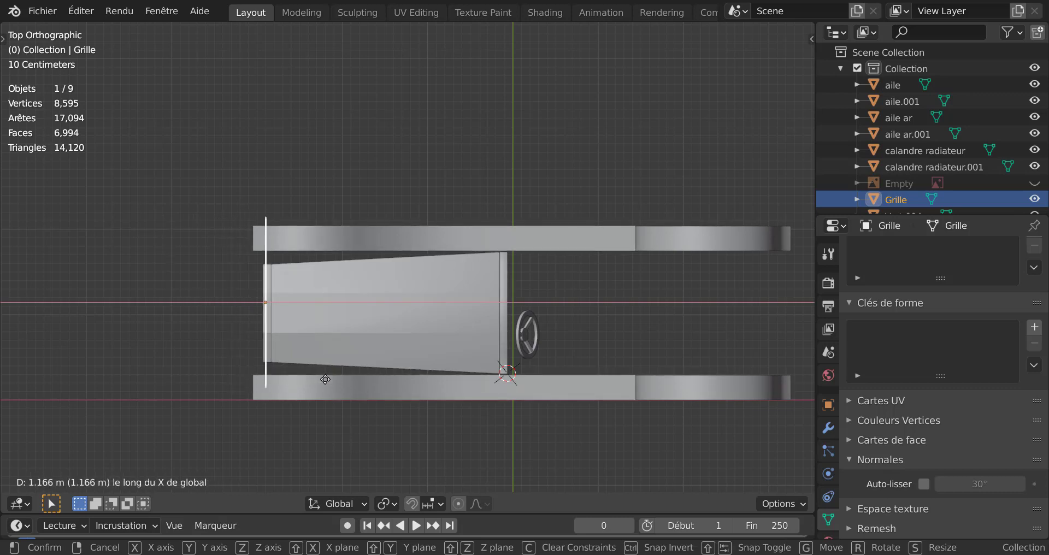
{"action": "left_click", "coordinate": [319, 371]}
{"action": "scroll", "coordinate": [319, 370], "scroll_direction": "up", "scroll_amount": 1}
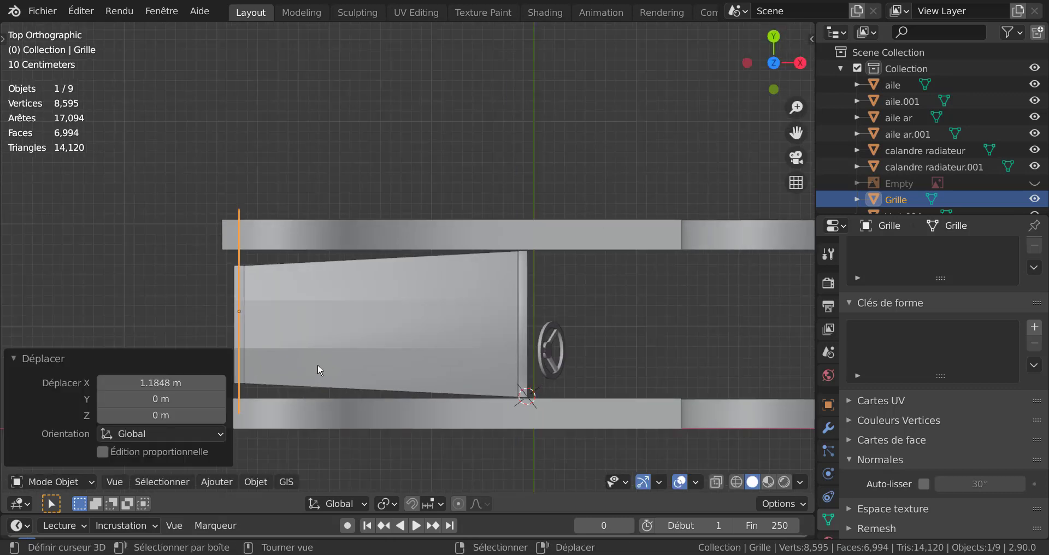
{"action": "scroll", "coordinate": [317, 365], "scroll_direction": "up", "scroll_amount": 1}
{"action": "middle_click_drag", "start_coordinate": [352, 317], "coordinate": [581, 224], "text": "shift"}
{"action": "scroll", "coordinate": [462, 218], "scroll_direction": "up", "scroll_amount": 2}
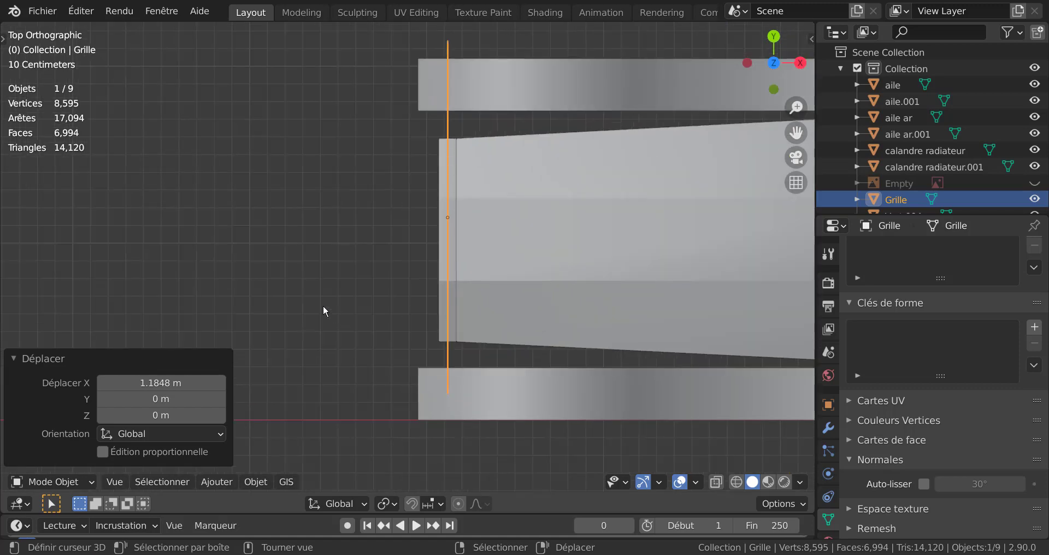
Step: In the left orthographic view, move the grille about -0.15 m in Y and 0.42 m in Z to align with the radiator surround
{"action": "key", "text": "ctrl+KP_3"}
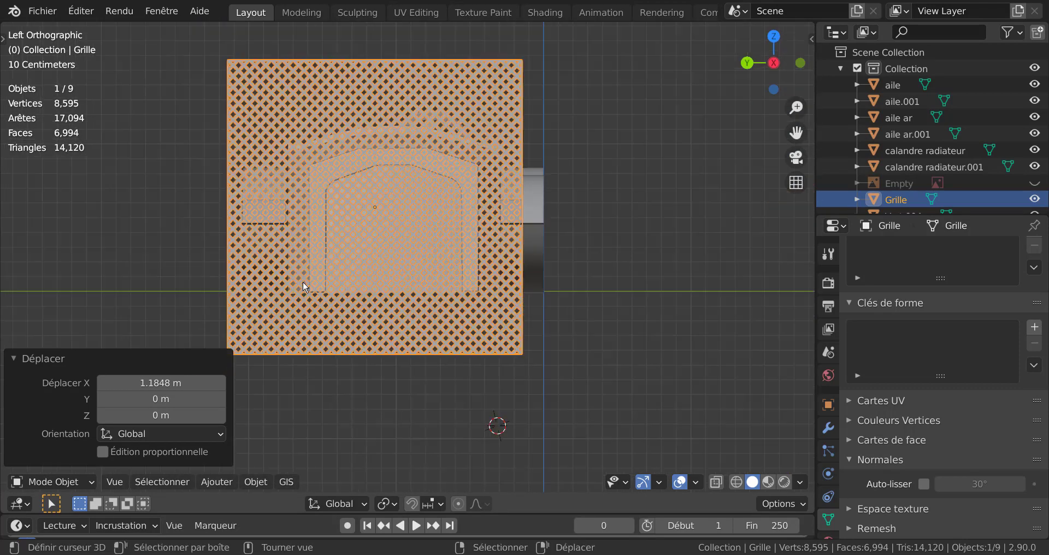
{"action": "scroll", "coordinate": [348, 286], "scroll_direction": "up", "scroll_amount": 1}
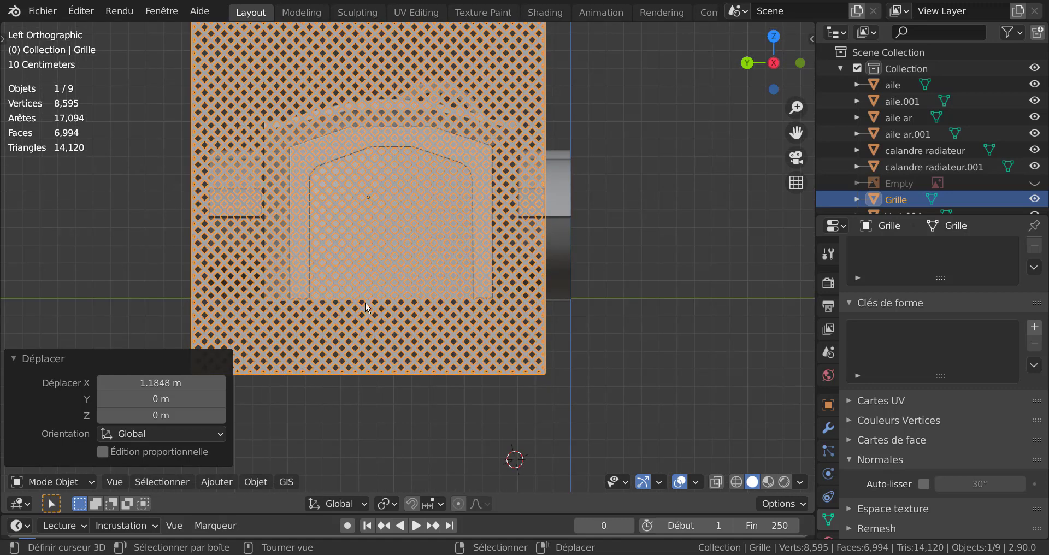
{"action": "key", "text": "g"}
{"action": "key", "text": "y"}
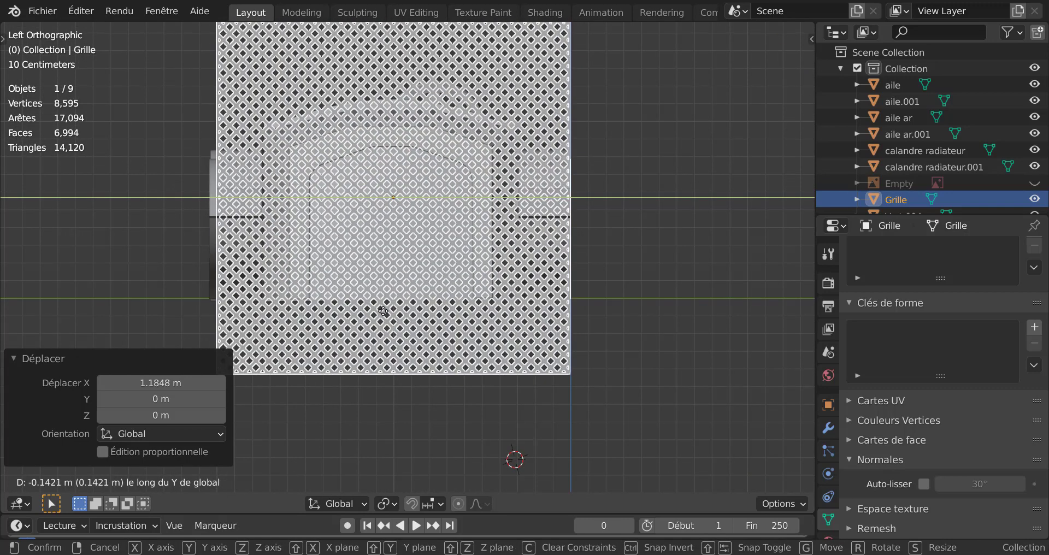
{"action": "left_click", "coordinate": [397, 309]}
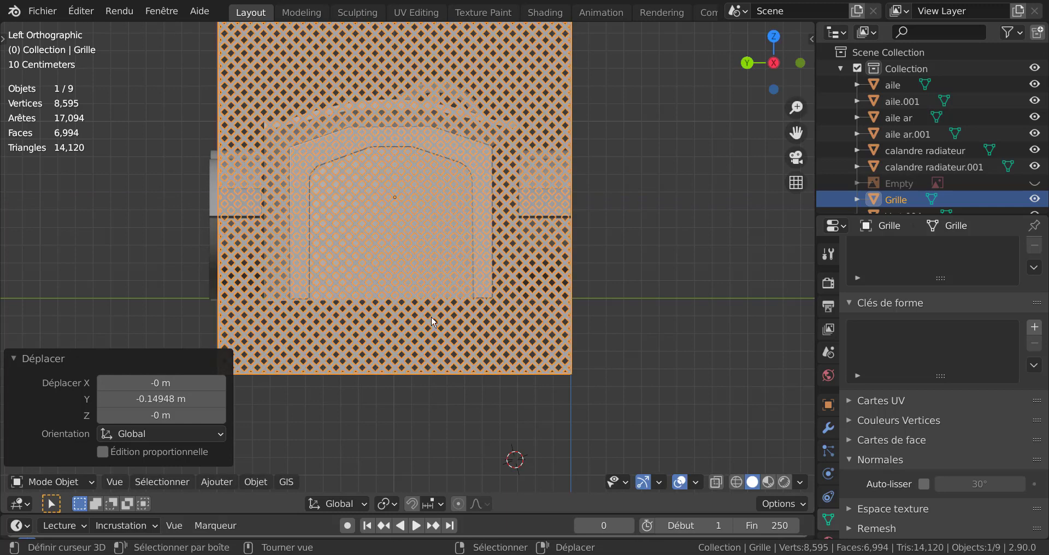
{"action": "key", "text": "g"}
{"action": "key", "text": "z"}
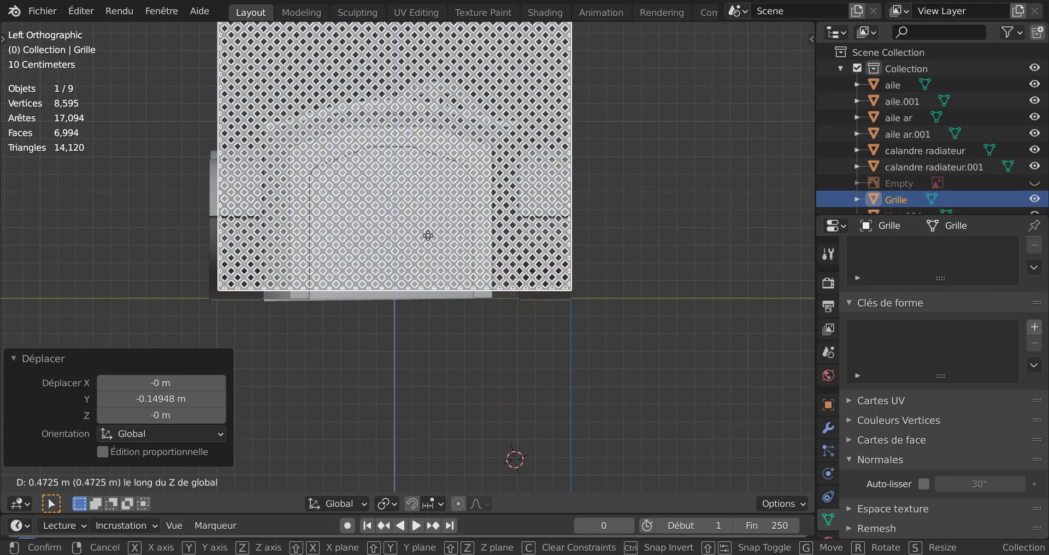
{"action": "left_click", "coordinate": [429, 252]}
Step: Raise the grille about 0.0135 m in Z so its lower edge sits just above the bottom of the radiator surround
{"action": "scroll", "coordinate": [425, 322], "scroll_direction": "up", "scroll_amount": 5}
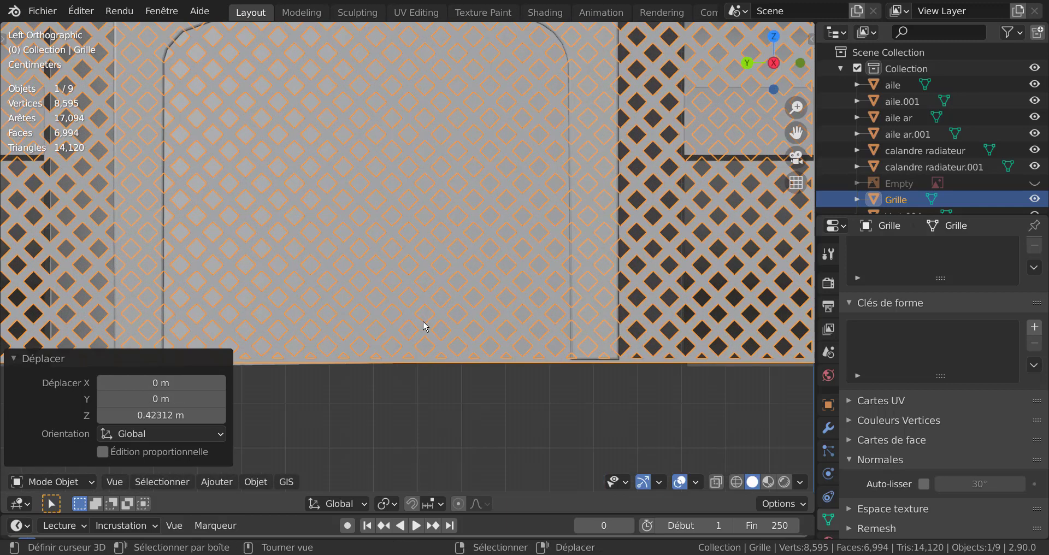
{"action": "key", "text": "g"}
{"action": "key", "text": "z"}
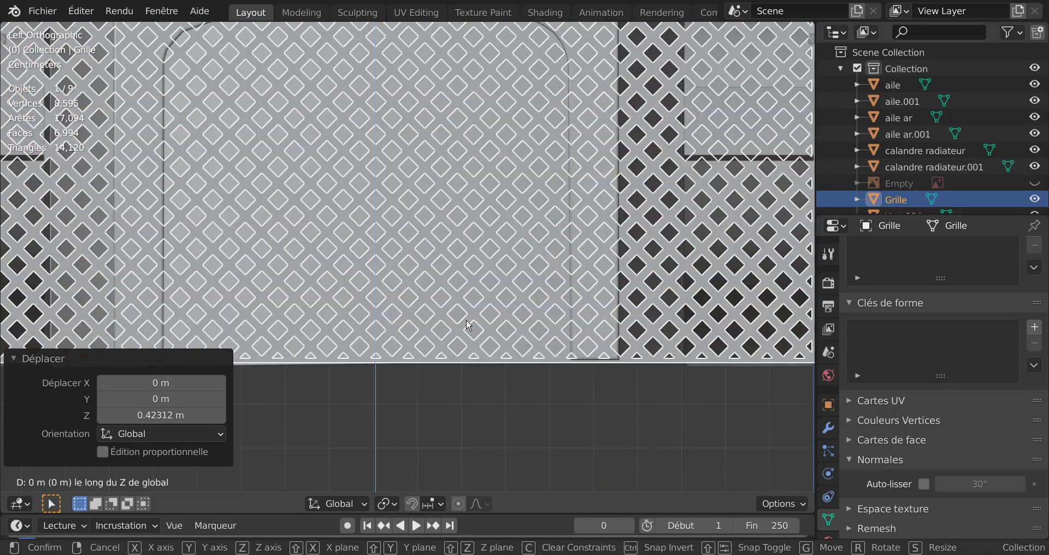
{"action": "left_click", "coordinate": [469, 265]}
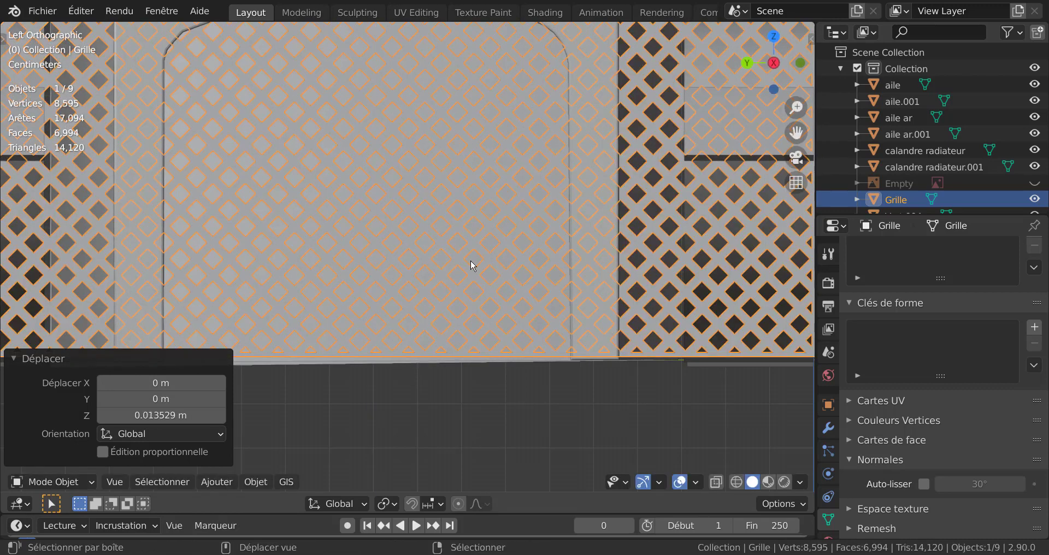
{"action": "middle_click_drag", "start_coordinate": [606, 376], "coordinate": [562, 259], "text": "shift"}
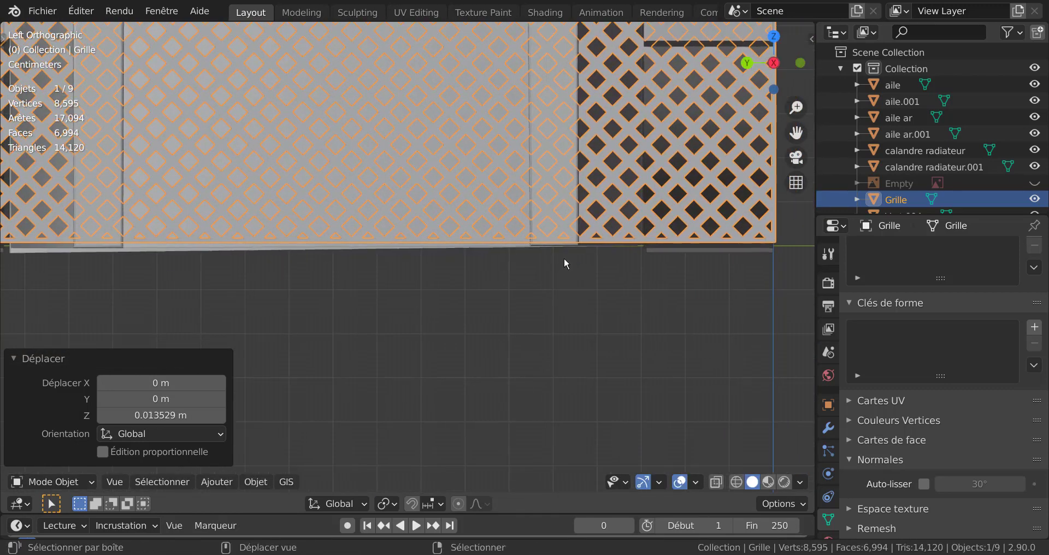
{"action": "scroll", "coordinate": [563, 259], "scroll_direction": "up", "scroll_amount": 2}
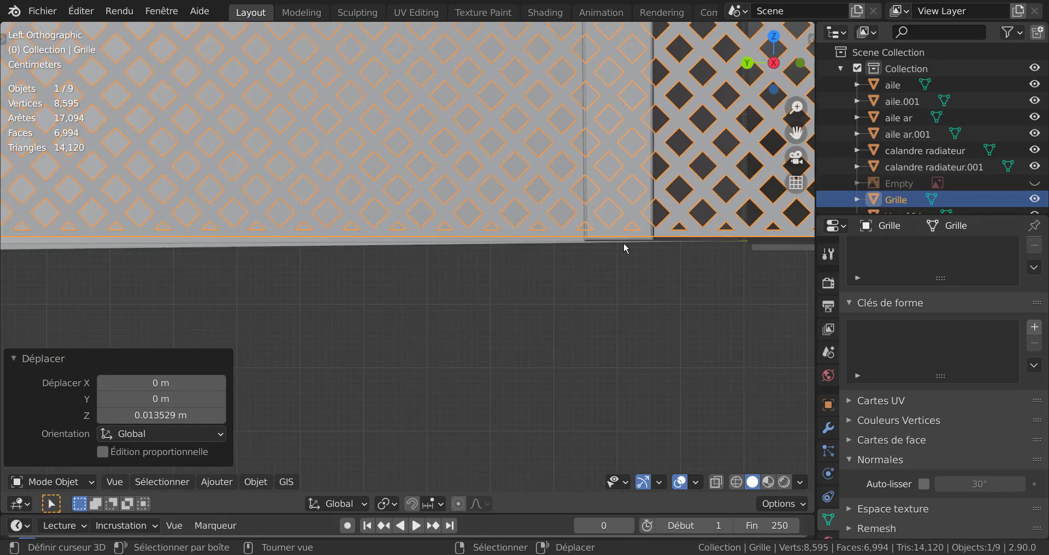
{"action": "scroll", "coordinate": [625, 248], "scroll_direction": "down", "scroll_amount": 8}
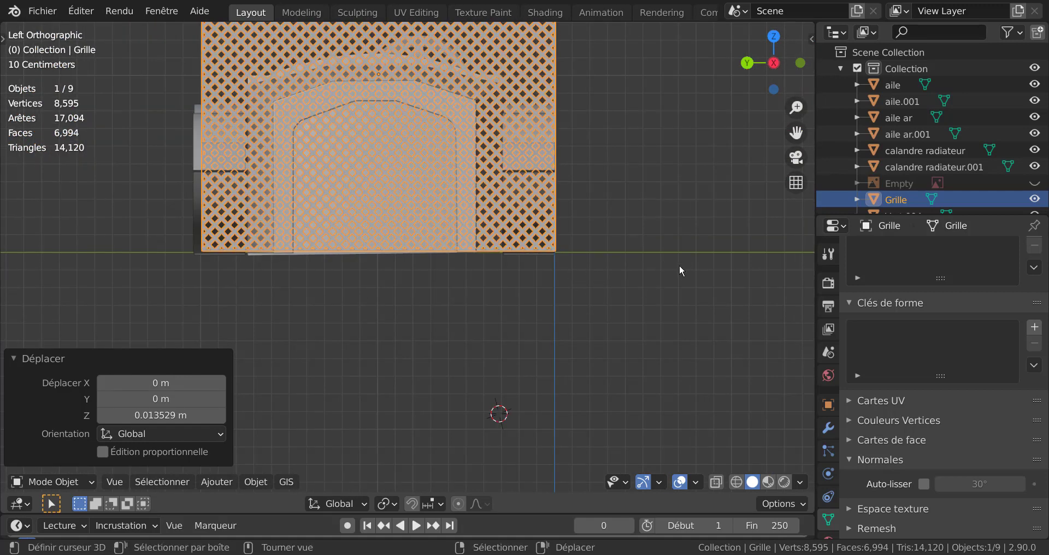
{"action": "middle_click_drag", "start_coordinate": [596, 316], "coordinate": [457, 414]}
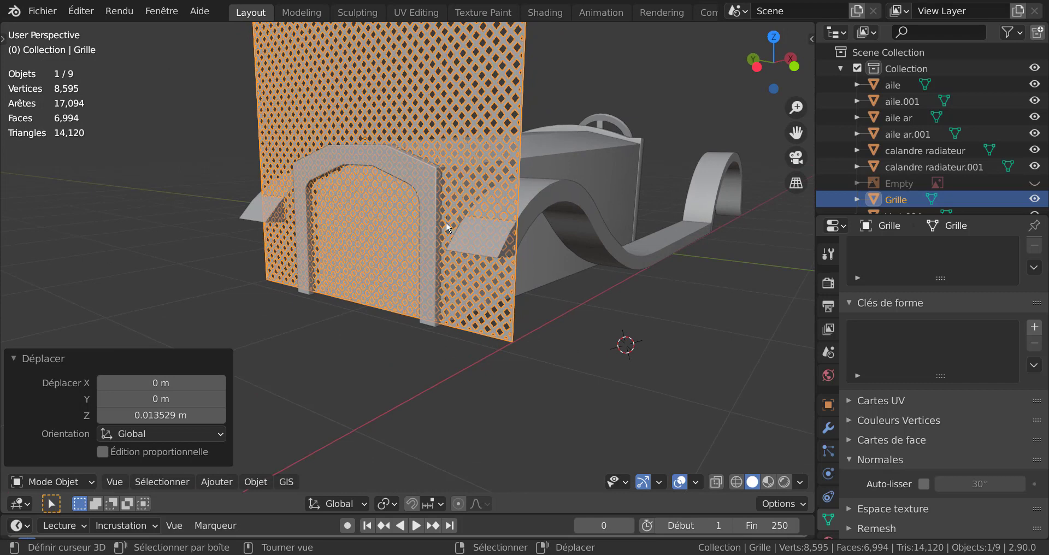
Step: Duplicate the radiator surround in place, without any offset
{"action": "left_click", "coordinate": [420, 168]}
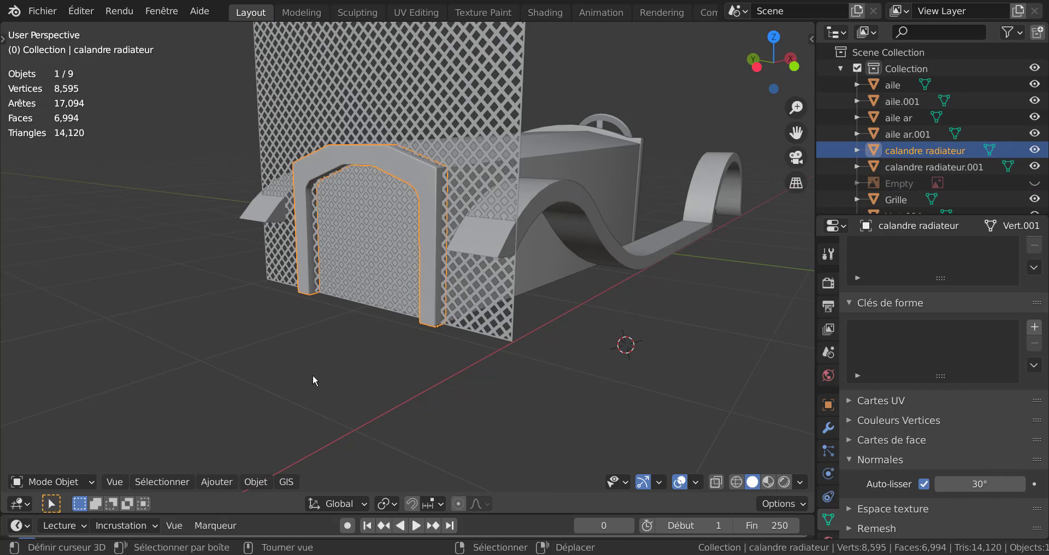
{"action": "key", "text": "shift+d"}
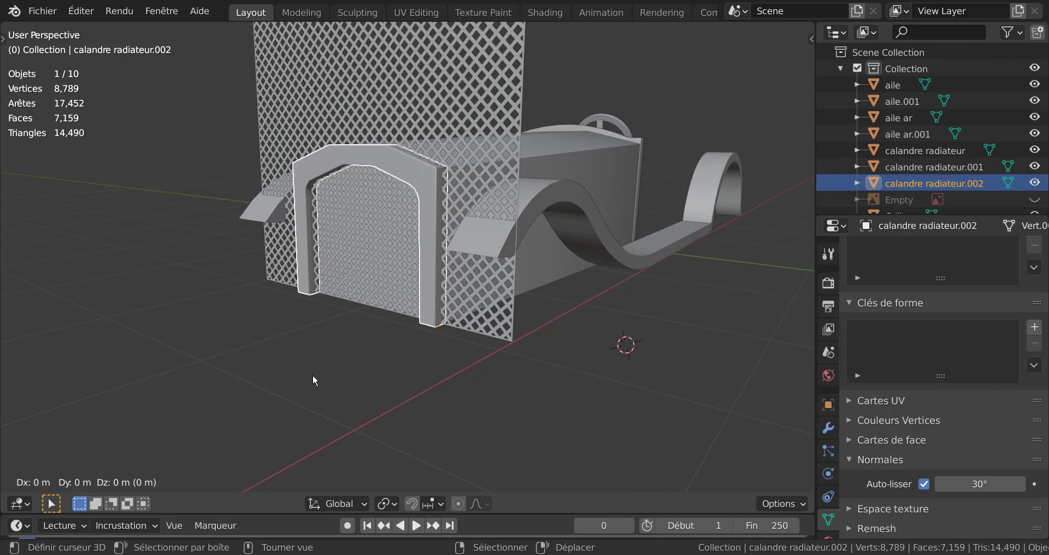
{"action": "left_click", "coordinate": [312, 374]}
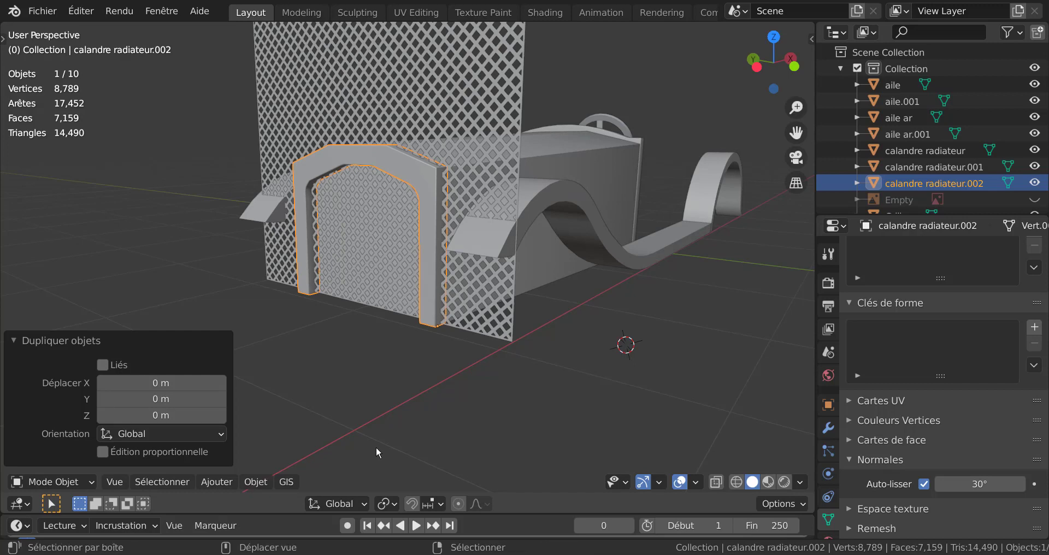
Step: Subtract the duplicated radiator surround from the grille with a boolean difference, keeping the grille as the active object
{"action": "left_click", "coordinate": [491, 78], "text": "shift"}
{"action": "scroll", "coordinate": [286, 369], "scroll_direction": "up", "scroll_amount": 2}
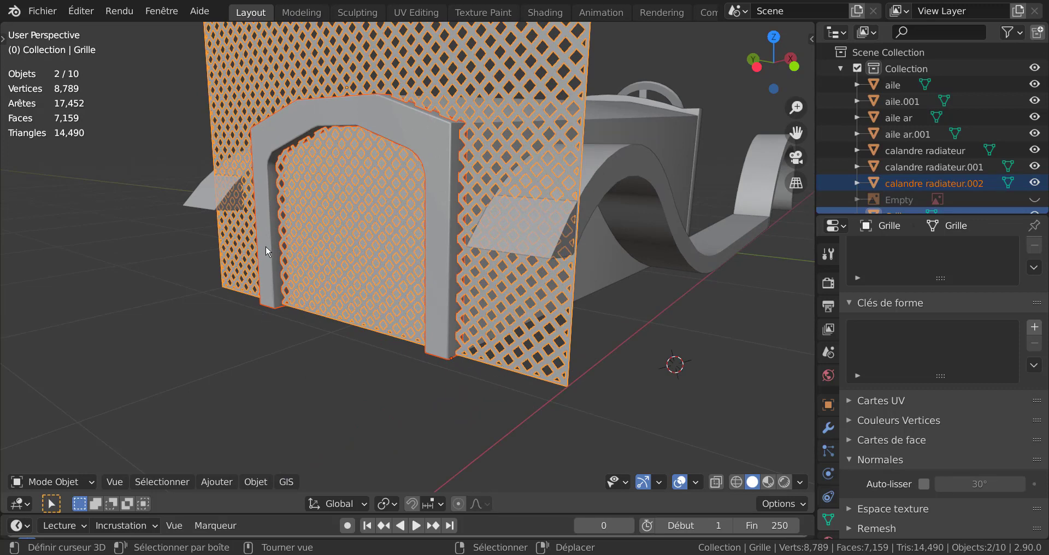
{"action": "key", "text": "shift"}
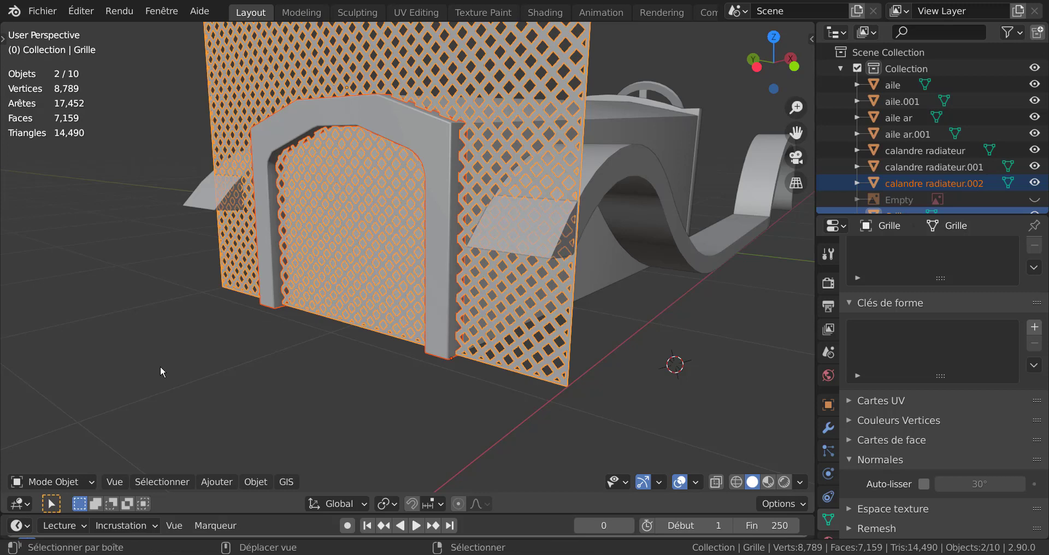
{"action": "key", "text": "ctrl"}
{"action": "key", "text": "ctrl+j"}
{"action": "key", "text": "ctrl+j"}
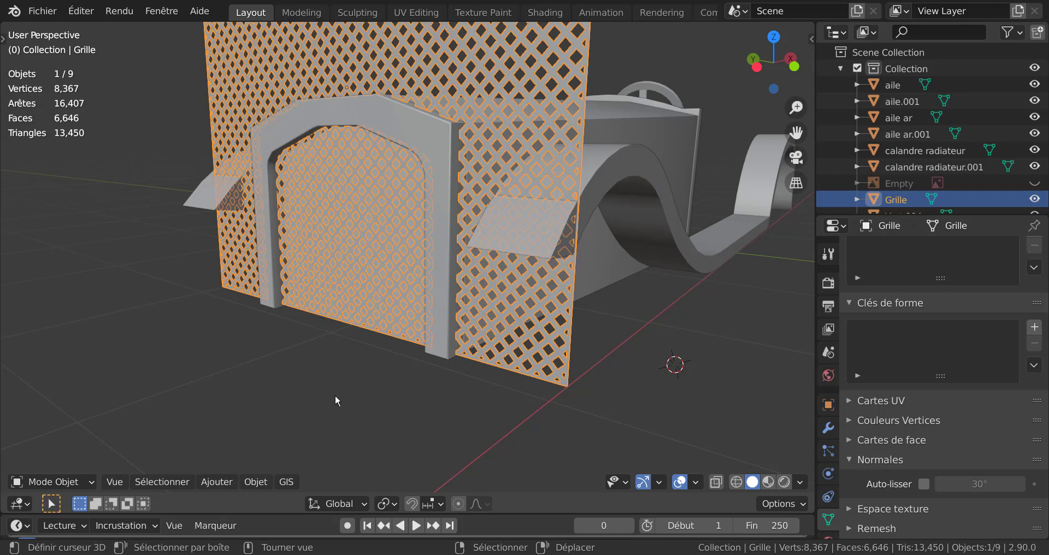
{"action": "scroll", "coordinate": [336, 395], "scroll_direction": "down", "scroll_amount": 2}
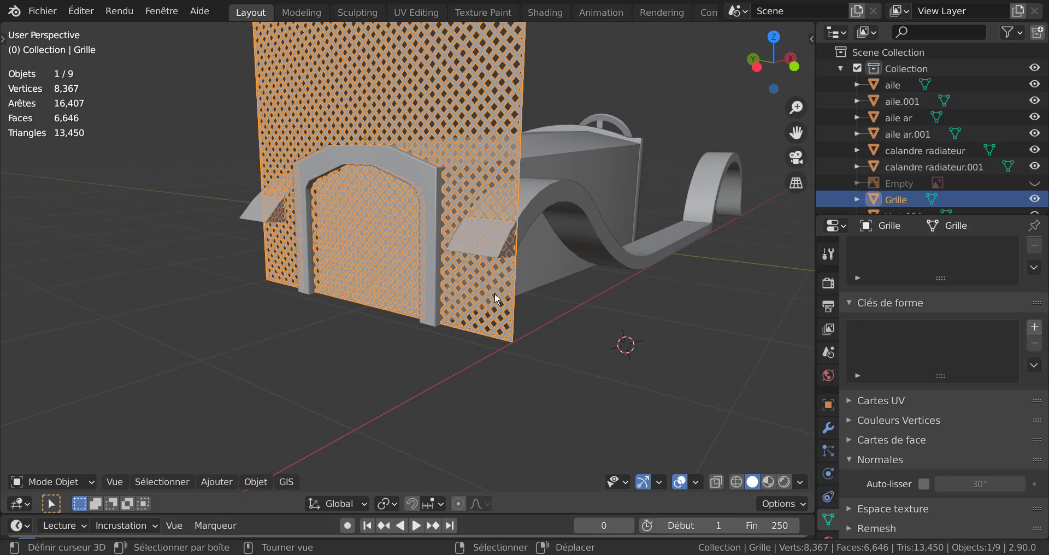
Step: Isolate the grille and delete the faces of the connected mesh section outside the arched opening, keeping only the inner arched part
{"action": "key", "text": "KP_Divide"}
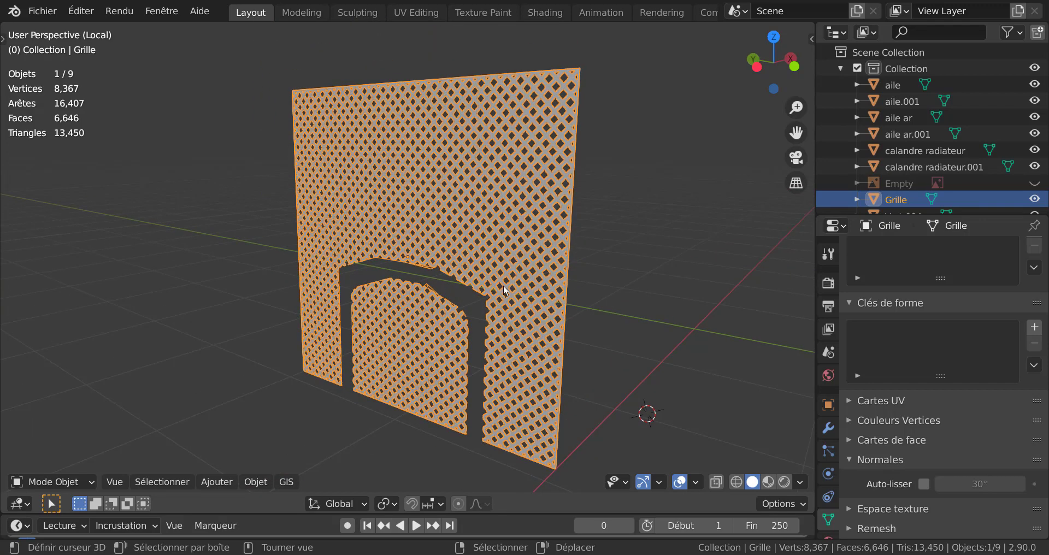
{"action": "middle_click_drag", "start_coordinate": [503, 284], "coordinate": [546, 283]}
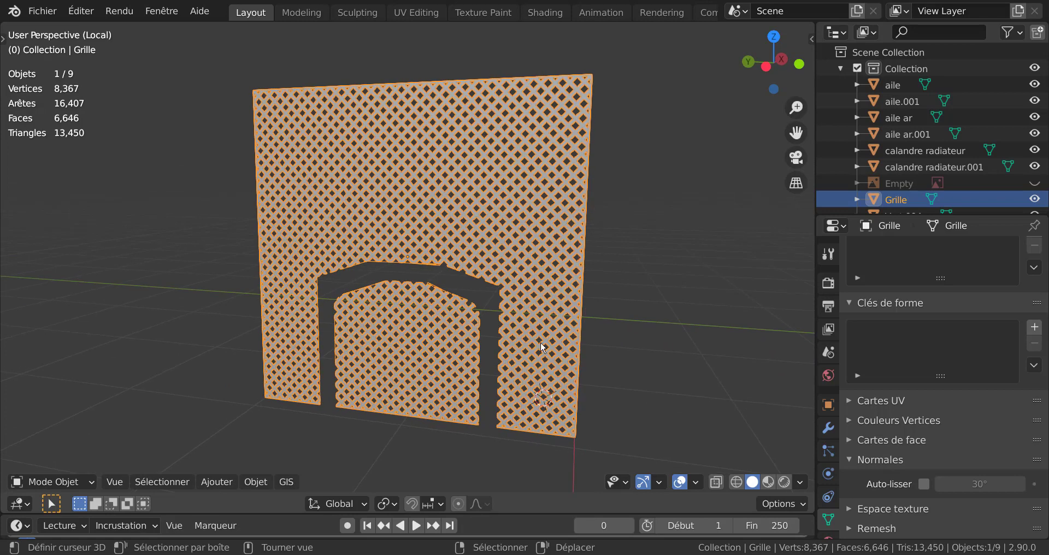
{"action": "key", "text": "Tab"}
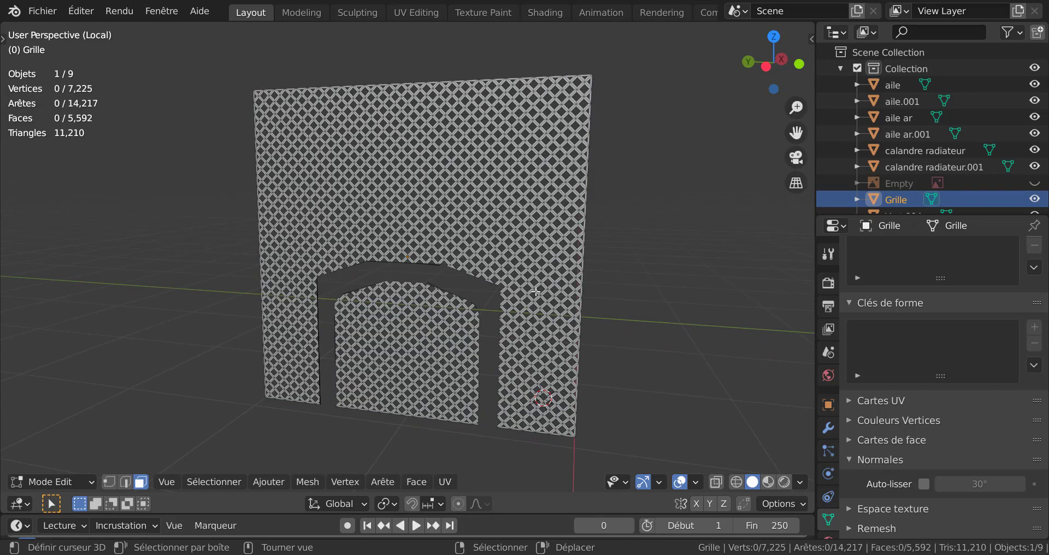
{"action": "key", "text": "c"}
{"action": "mouse_move", "coordinate": [516, 218]}
{"action": "left_mouse_down"}
{"action": "mouse_move", "coordinate": [527, 303]}
{"action": "mouse_move", "coordinate": [535, 174]}
{"action": "left_mouse_up"}
{"action": "key", "text": "Escape"}
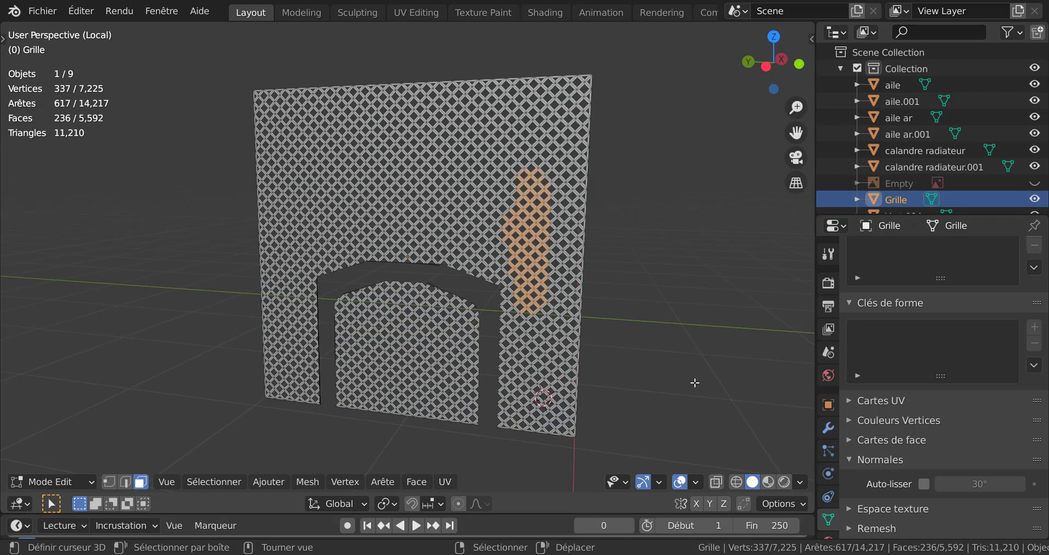
{"action": "key", "text": "ctrl+l"}
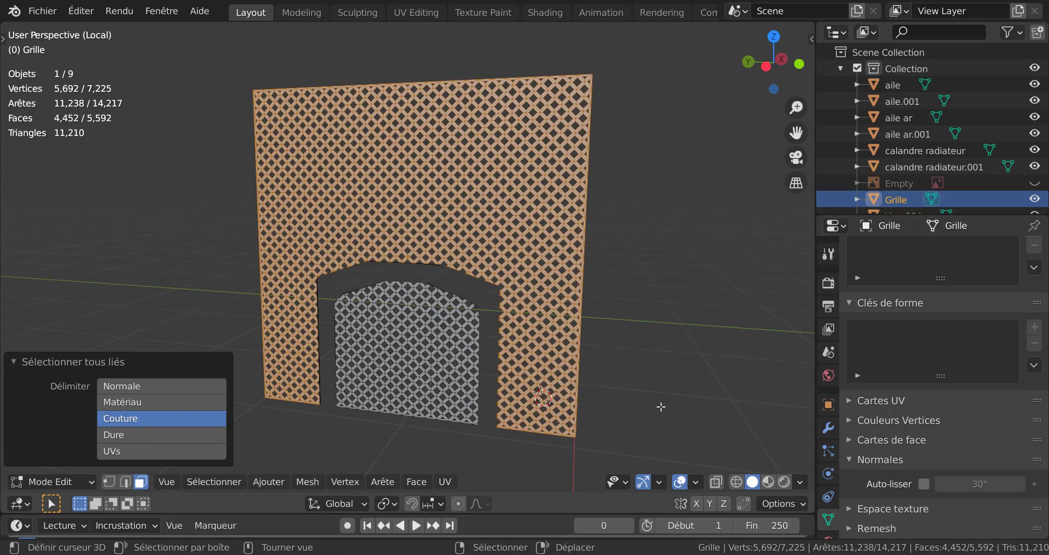
{"action": "key", "text": "x"}
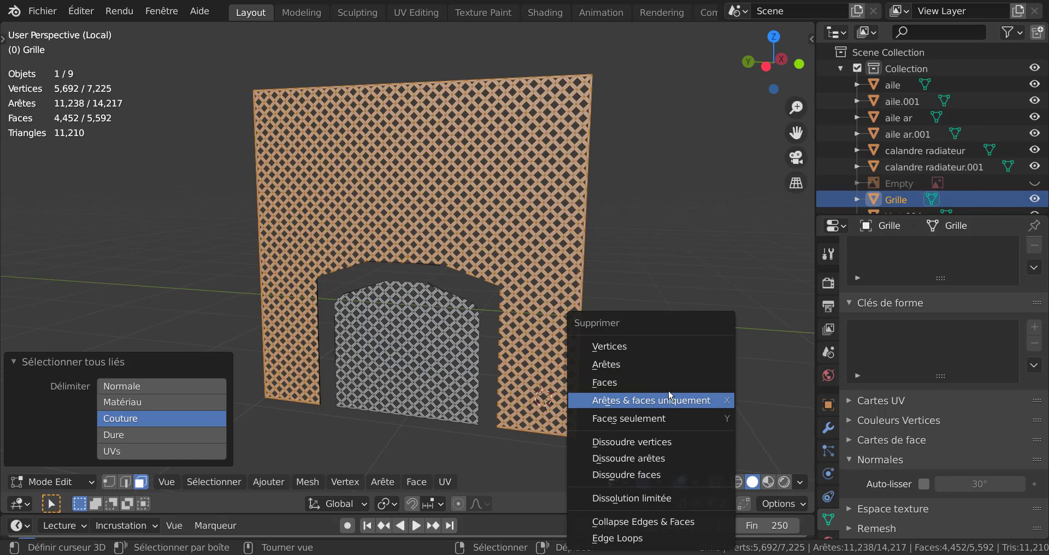
{"action": "left_click", "coordinate": [666, 382]}
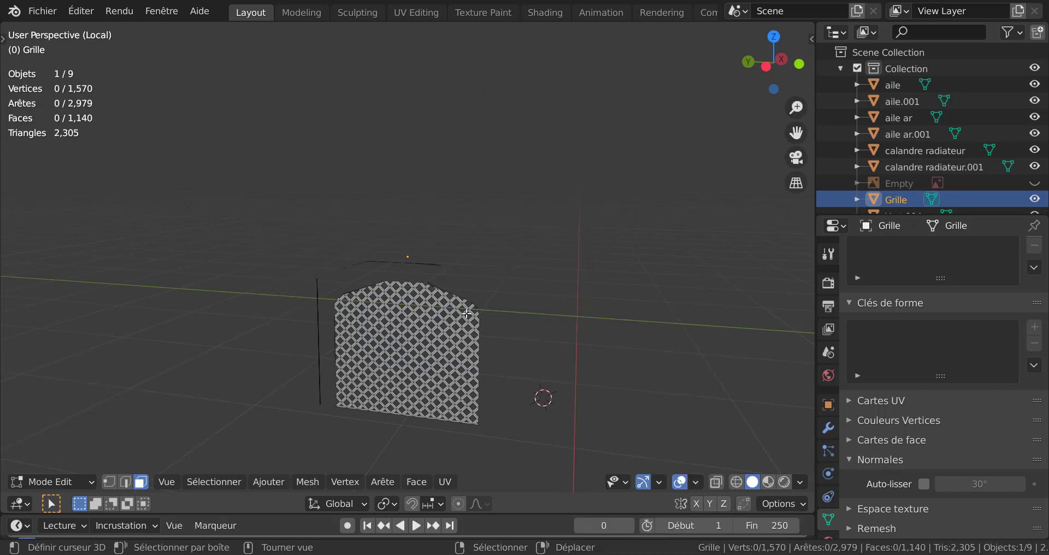
Step: With X-ray display and vertex selection enabled, delete the leftover loose vertices beside and above the arched grille
{"action": "middle_click_drag", "start_coordinate": [562, 335], "coordinate": [535, 328]}
{"action": "scroll", "coordinate": [431, 282], "scroll_direction": "up", "scroll_amount": 2}
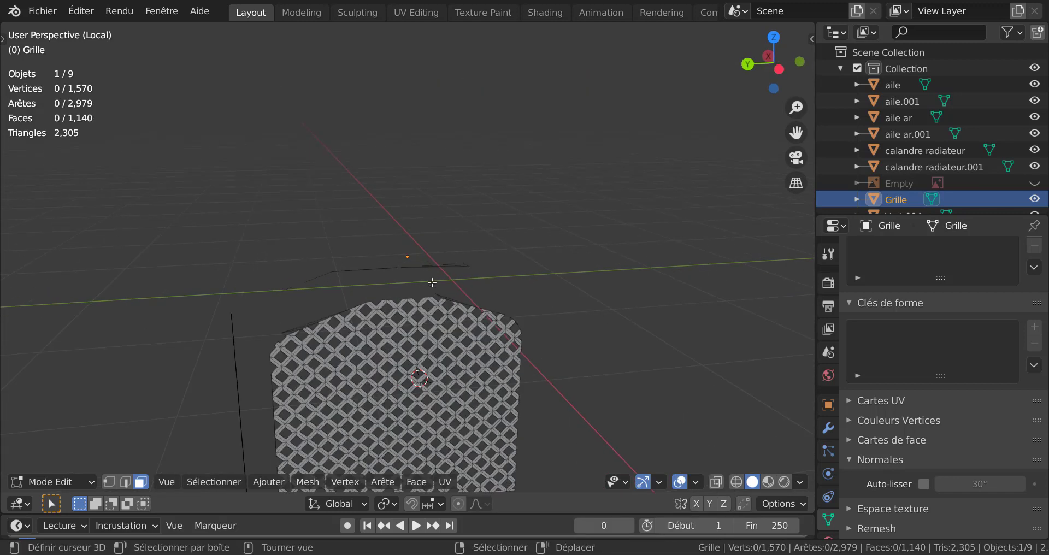
{"action": "middle_click_drag", "start_coordinate": [485, 376], "coordinate": [526, 293], "text": "shift"}
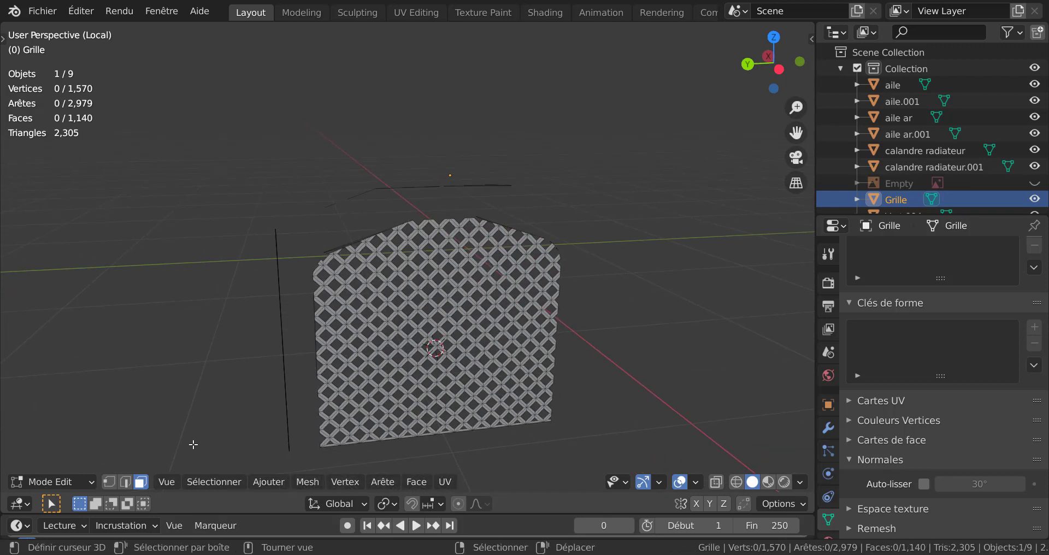
{"action": "key", "text": "alt+z"}
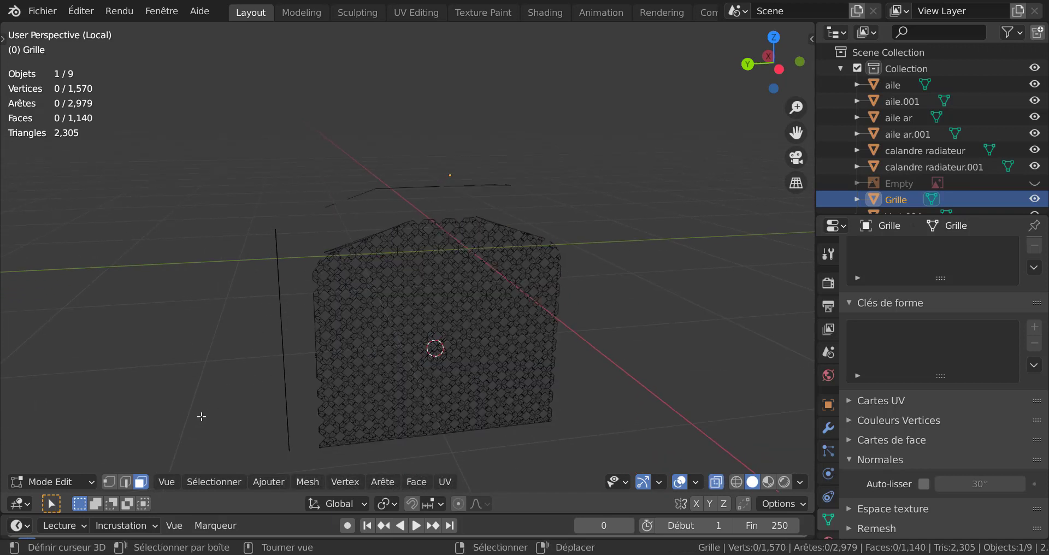
{"action": "scroll", "coordinate": [203, 399], "scroll_direction": "down", "scroll_amount": 1}
{"action": "key", "text": "c"}
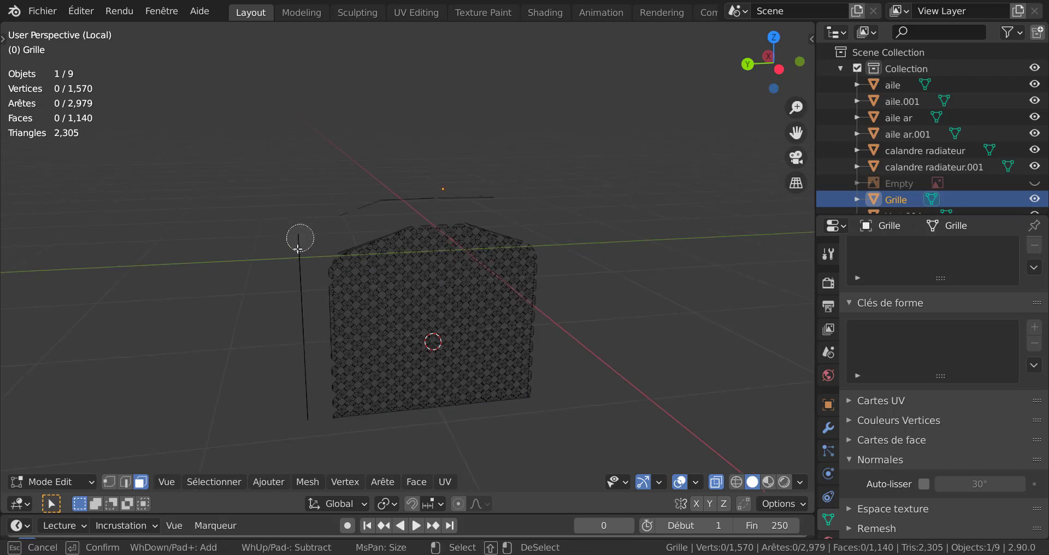
{"action": "key", "text": "Escape"}
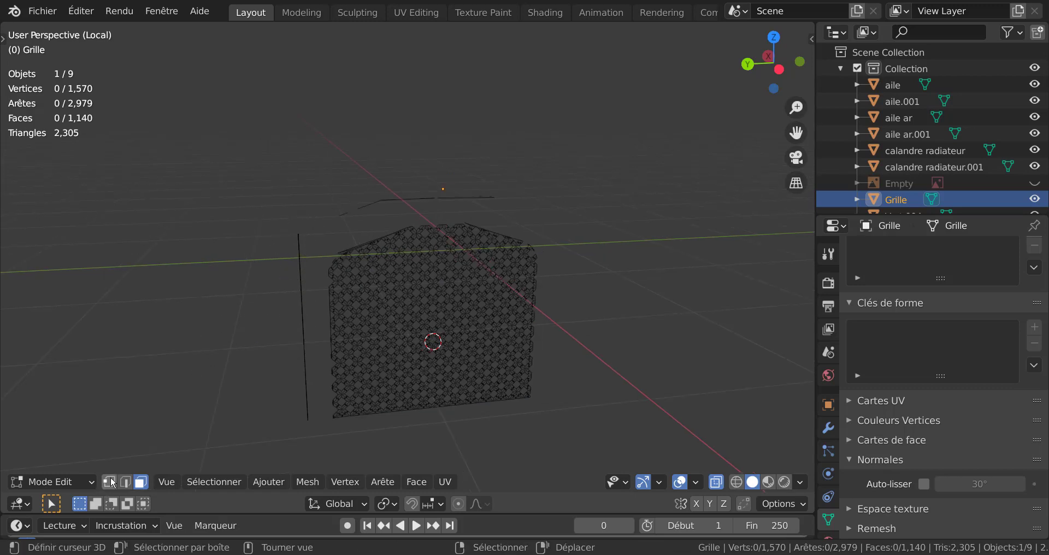
{"action": "left_click", "coordinate": [111, 481]}
{"action": "key", "text": "c"}
{"action": "mouse_move", "coordinate": [288, 230]}
{"action": "left_mouse_down"}
{"action": "mouse_move", "coordinate": [305, 326]}
{"action": "mouse_move", "coordinate": [293, 382]}
{"action": "left_mouse_up"}
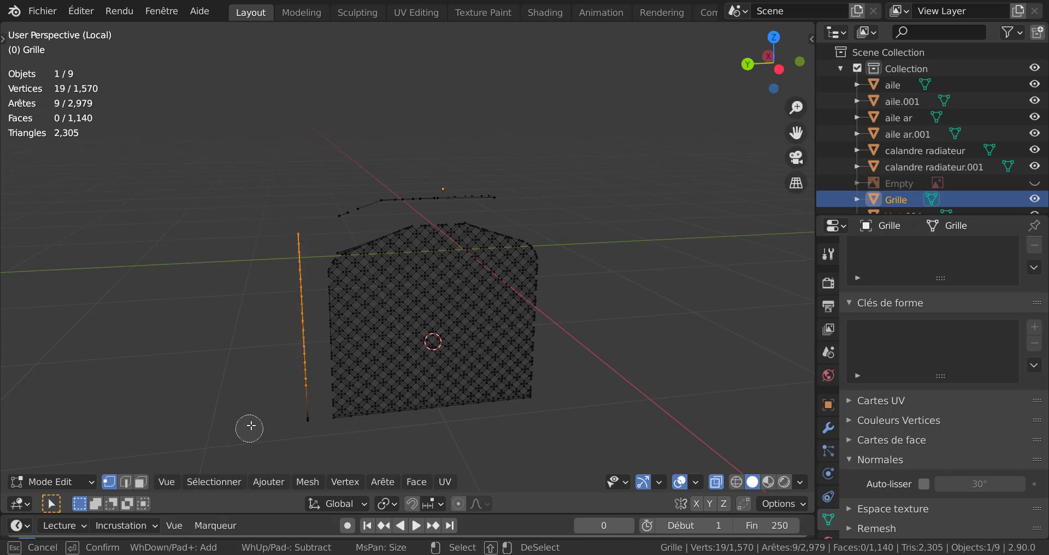
{"action": "left_click", "coordinate": [302, 425]}
{"action": "mouse_move", "coordinate": [332, 208]}
{"action": "left_mouse_down"}
{"action": "mouse_move", "coordinate": [369, 196]}
{"action": "mouse_move", "coordinate": [522, 192]}
{"action": "left_mouse_up"}
{"action": "right_click", "coordinate": [627, 214]}
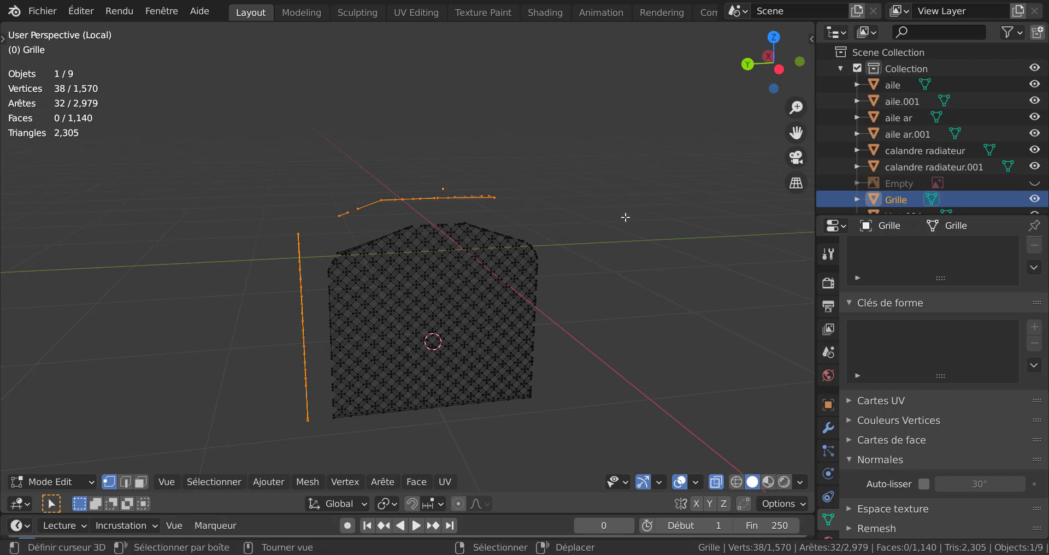
{"action": "key", "text": "x"}
{"action": "left_click", "coordinate": [629, 180]}
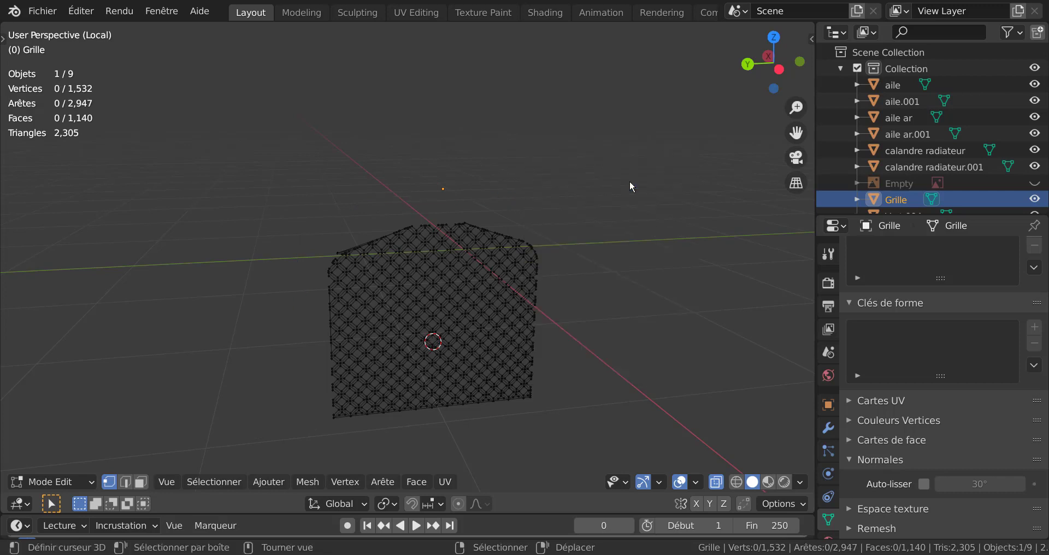
Step: Delete the stray vertex protruding from the grille's plane near the upper edge of the arch
{"action": "middle_click_drag", "start_coordinate": [562, 285], "coordinate": [546, 276]}
{"action": "scroll", "coordinate": [536, 268], "scroll_direction": "up", "scroll_amount": 3}
{"action": "scroll", "coordinate": [535, 268], "scroll_direction": "up", "scroll_amount": 2}
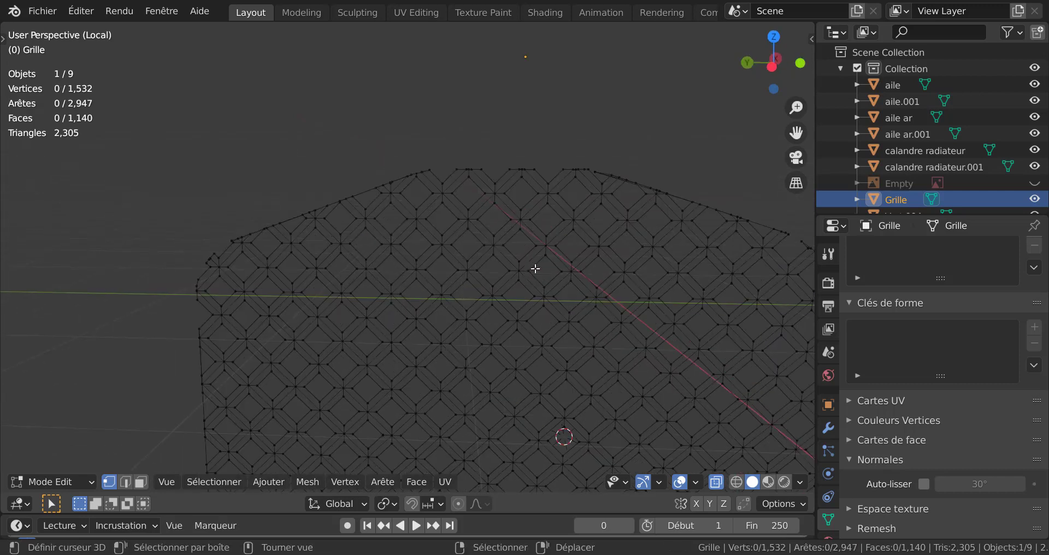
{"action": "scroll", "coordinate": [536, 268], "scroll_direction": "down", "scroll_amount": 3}
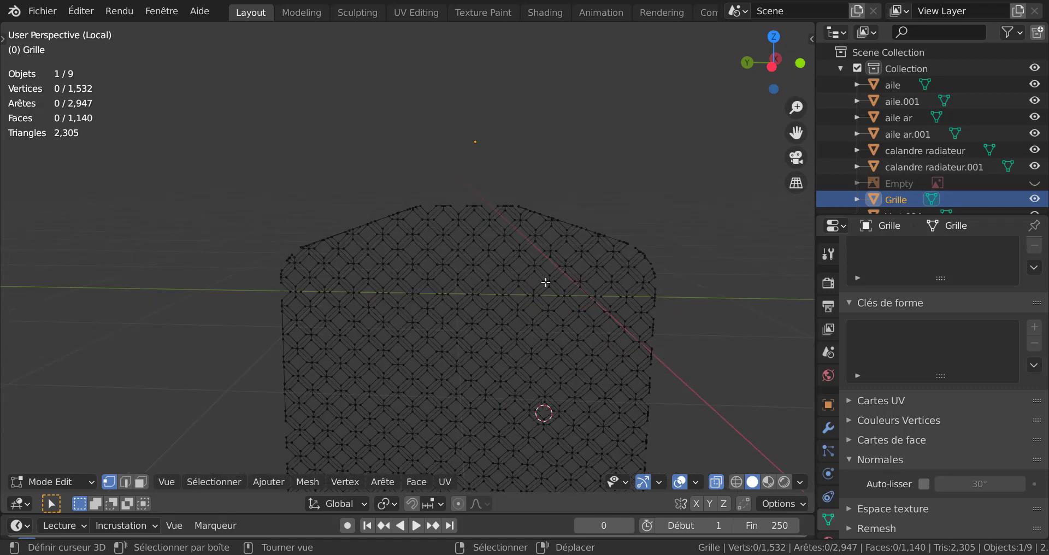
{"action": "scroll", "coordinate": [545, 284], "scroll_direction": "down", "scroll_amount": 5}
{"action": "middle_click_drag", "start_coordinate": [571, 318], "coordinate": [499, 340]}
{"action": "mouse_move", "coordinate": [524, 272]}
{"action": "middle_mouse_down"}
{"action": "mouse_move", "coordinate": [533, 281]}
{"action": "mouse_move", "coordinate": [513, 281]}
{"action": "middle_mouse_up"}
{"action": "left_click", "coordinate": [513, 223]}
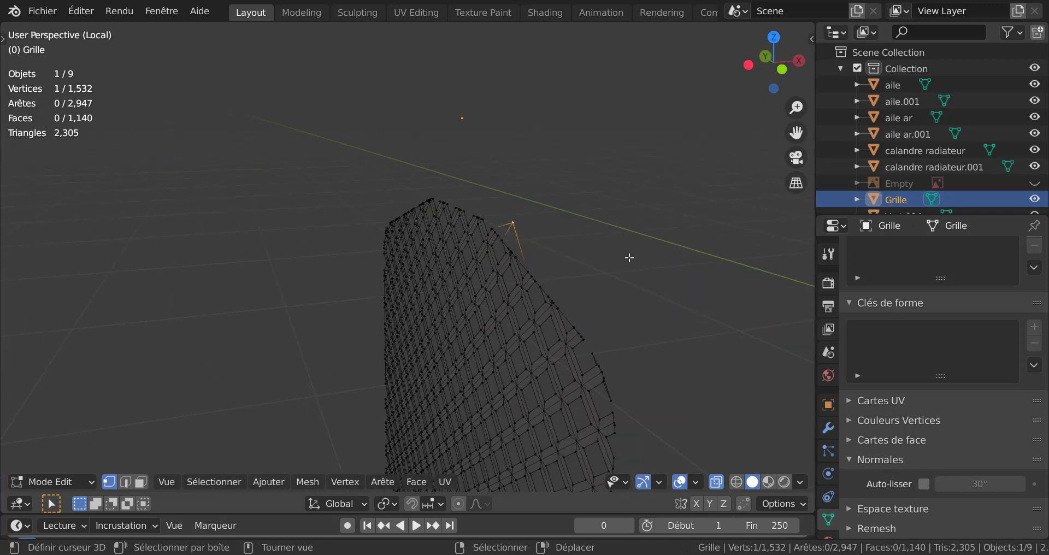
{"action": "key", "text": "x"}
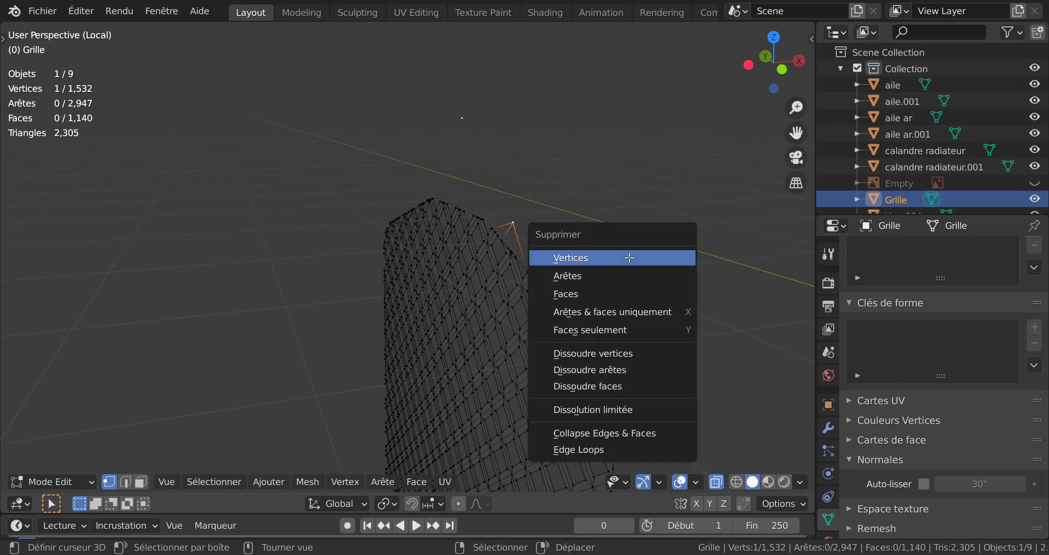
{"action": "left_click", "coordinate": [628, 257]}
{"action": "key", "text": "Tab"}
{"action": "key", "text": "Tab"}
{"action": "key", "text": "Tab"}
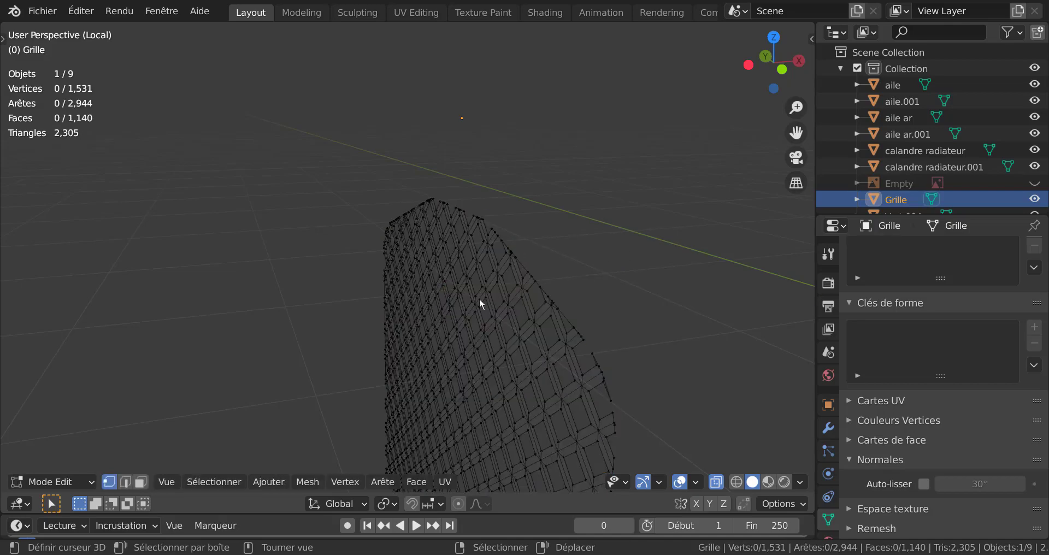
Step: Delete the second stray vertex that sticks out from the opposite face of the grille
{"action": "middle_click_drag", "start_coordinate": [489, 308], "coordinate": [358, 362]}
{"action": "key", "text": "Tab"}
{"action": "left_click", "coordinate": [342, 331]}
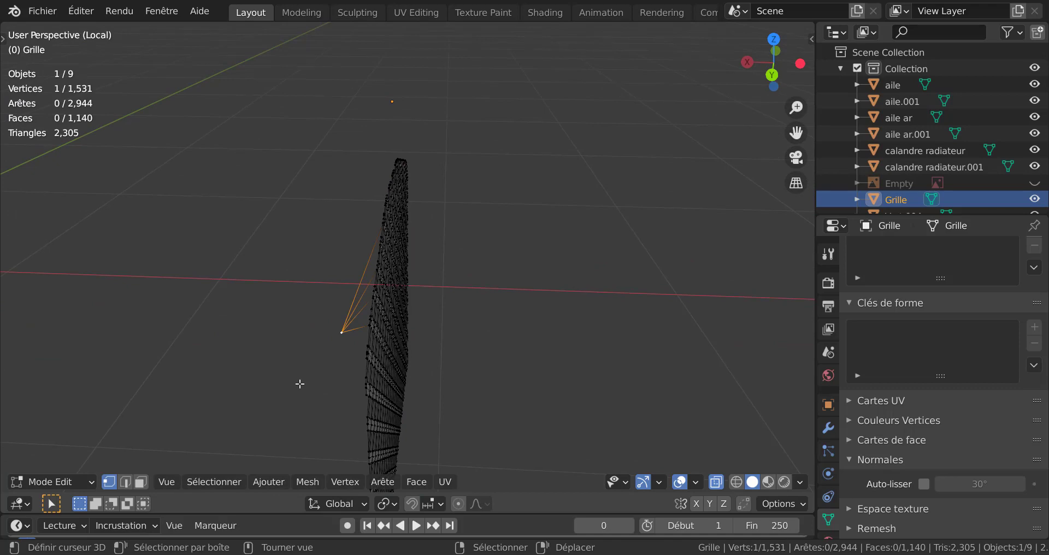
{"action": "key", "text": "x"}
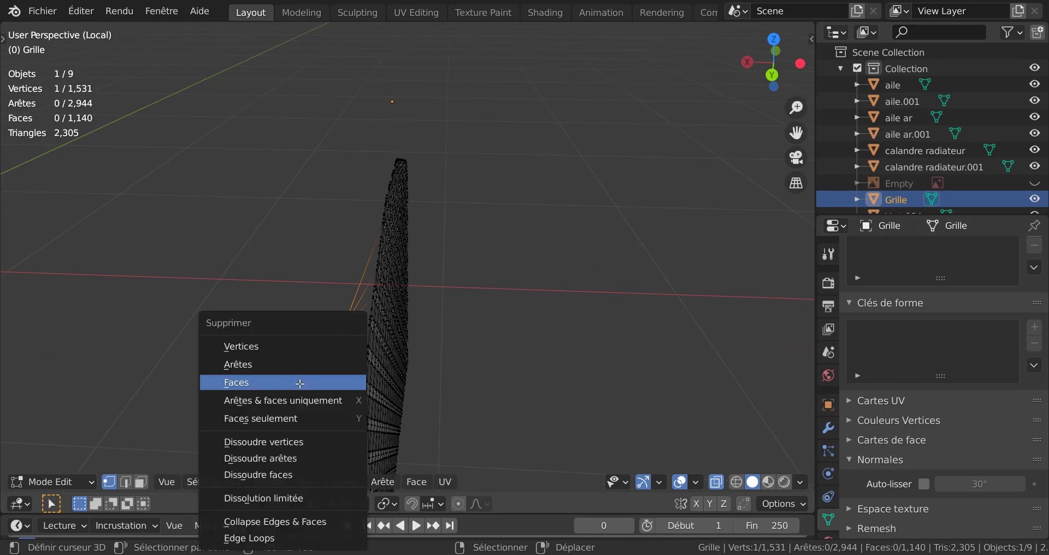
{"action": "left_click", "coordinate": [278, 347]}
Step: Bring the rest of the car back into view, disable X-ray display and return to Object Mode
{"action": "middle_click_drag", "start_coordinate": [307, 348], "coordinate": [339, 298]}
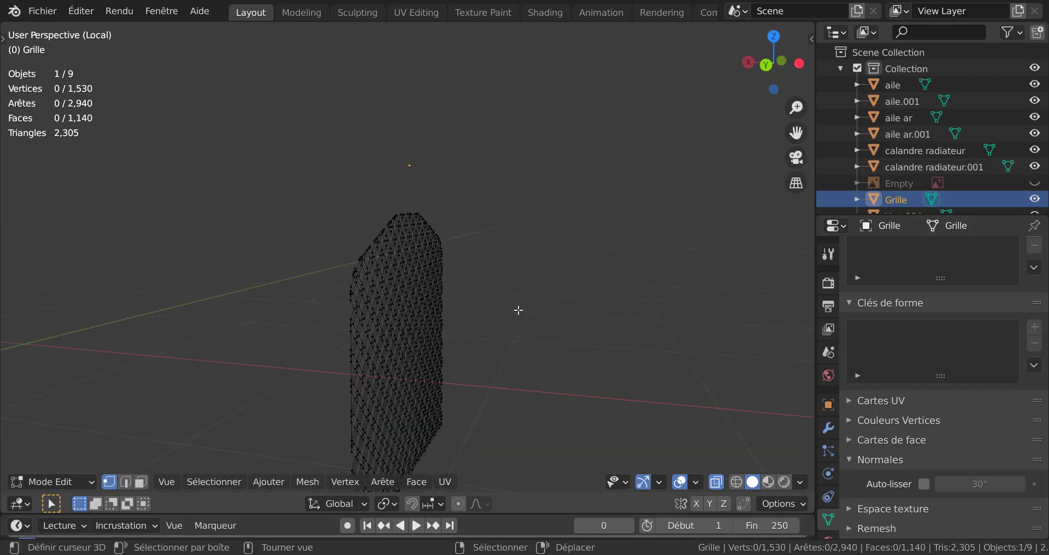
{"action": "middle_click_drag", "start_coordinate": [517, 310], "coordinate": [367, 330]}
{"action": "middle_click_drag", "start_coordinate": [526, 389], "coordinate": [566, 440]}
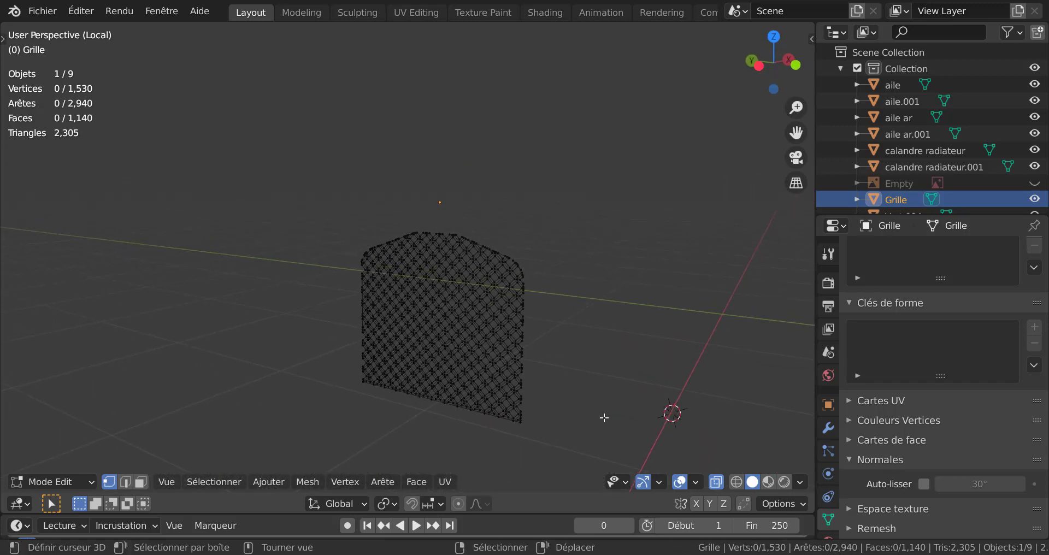
{"action": "key", "text": "KP_Divide"}
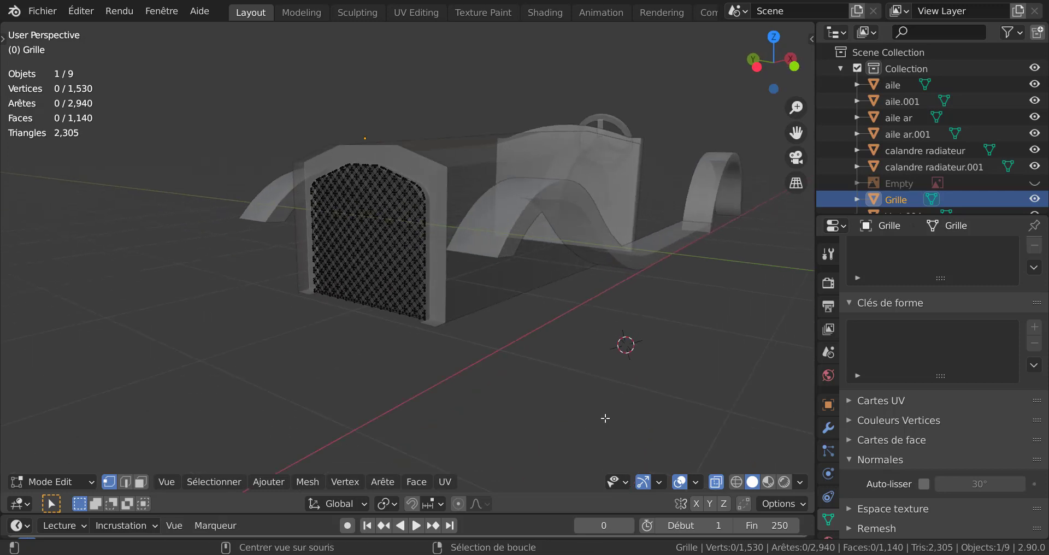
{"action": "key", "text": "alt+z"}
{"action": "scroll", "coordinate": [514, 429], "scroll_direction": "up", "scroll_amount": 4}
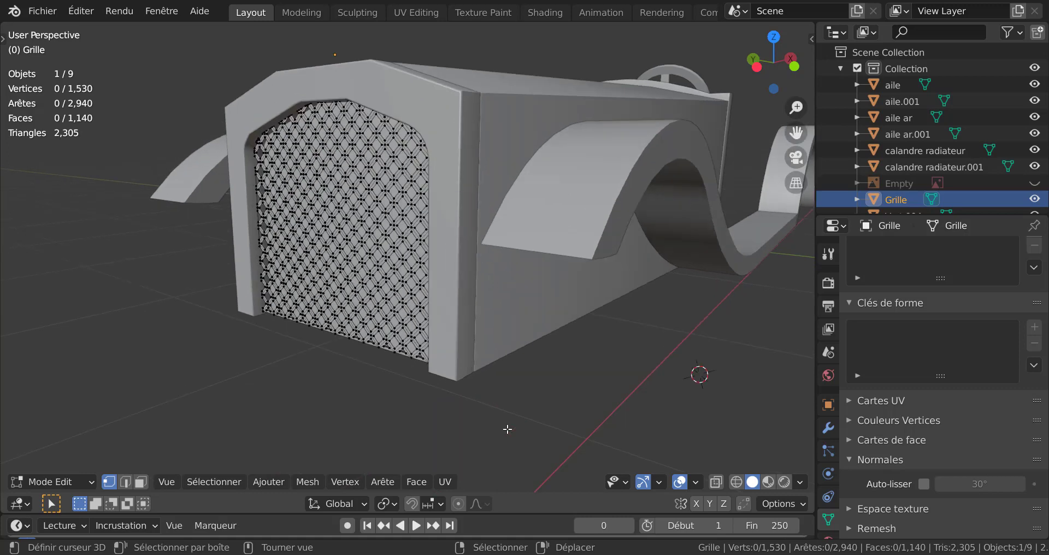
{"action": "middle_click_drag", "start_coordinate": [594, 450], "coordinate": [572, 447]}
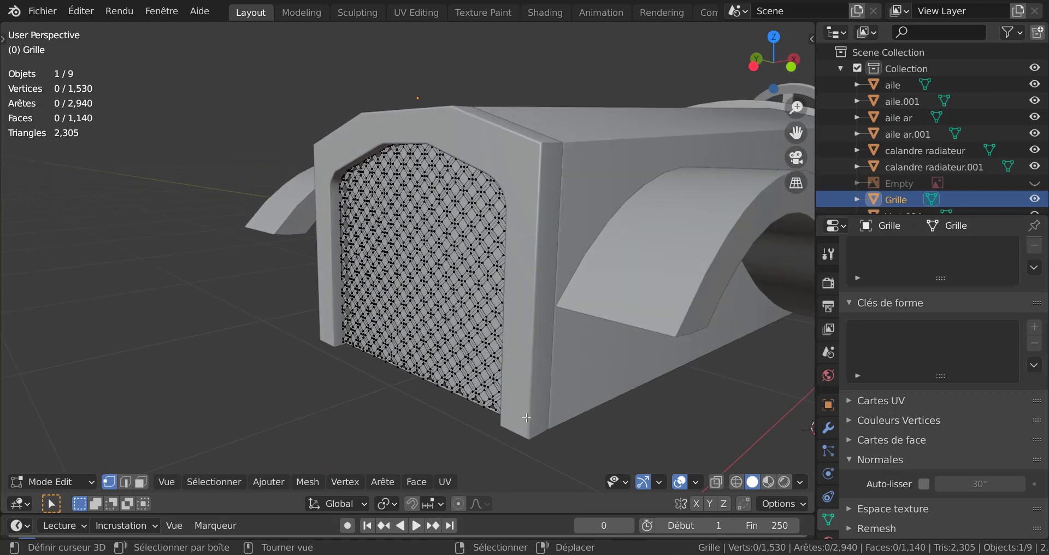
{"action": "middle_click_drag", "start_coordinate": [526, 418], "coordinate": [523, 428]}
{"action": "key", "text": "Tab"}
Step: Move the grille about 0.026 m along the X axis, deeper into the radiator surround
{"action": "left_click", "coordinate": [453, 313]}
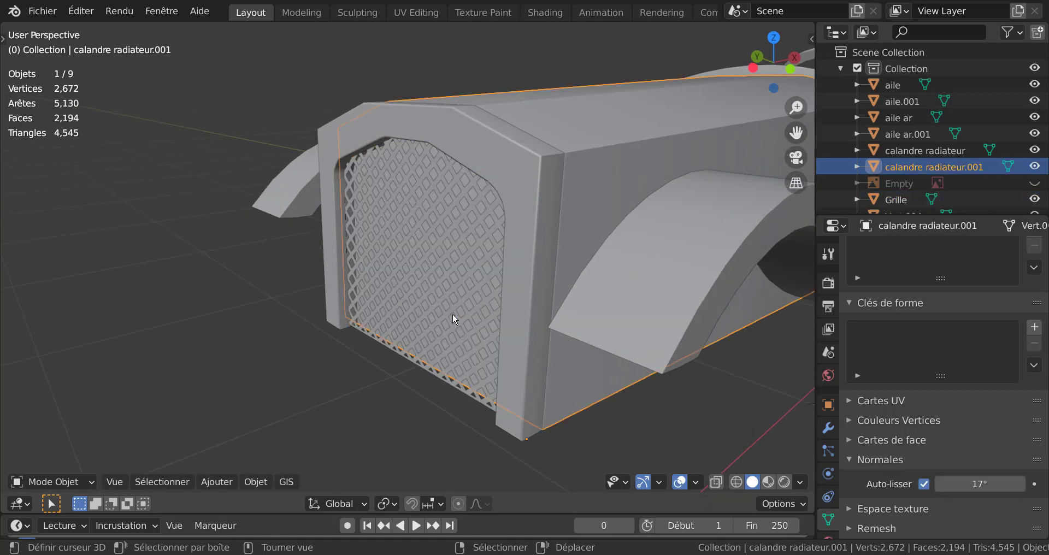
{"action": "left_click", "coordinate": [451, 316]}
{"action": "scroll", "coordinate": [452, 320], "scroll_direction": "up", "scroll_amount": 1}
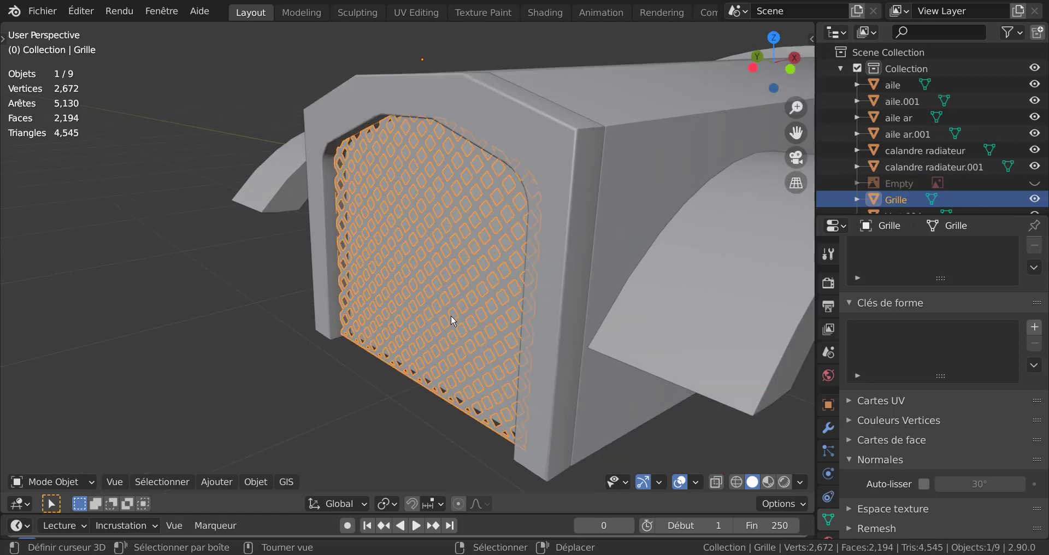
{"action": "scroll", "coordinate": [455, 313], "scroll_direction": "down", "scroll_amount": 3}
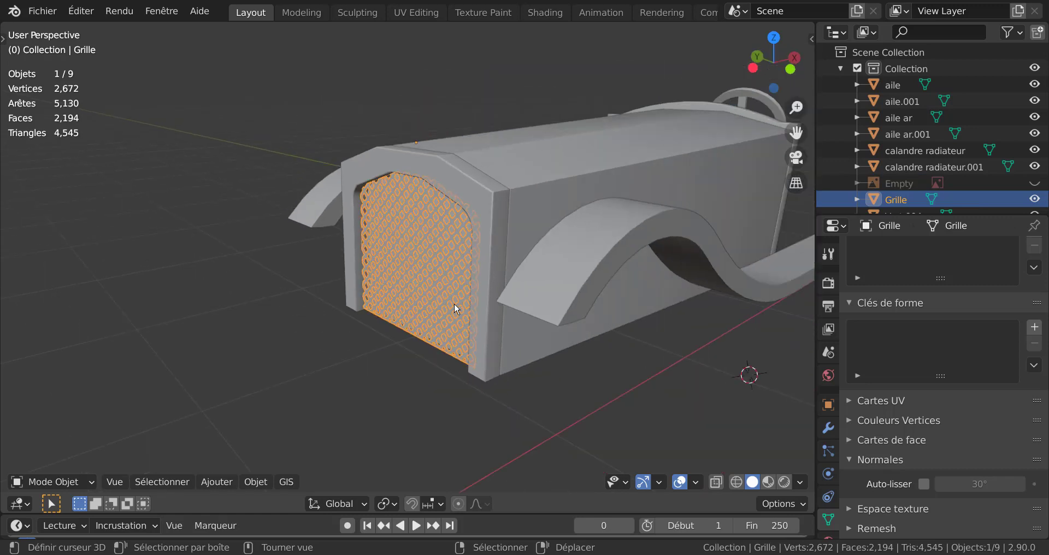
{"action": "key", "text": "g"}
{"action": "key", "text": "x"}
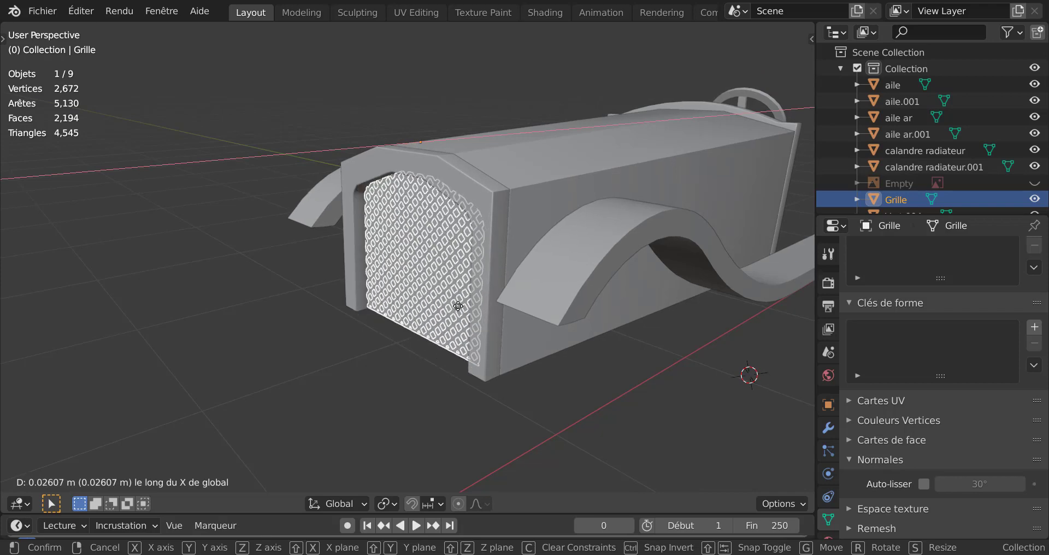
{"action": "left_click", "coordinate": [461, 306]}
Step: Extrude the whole mesh of the grille about 0.008 m along its normal to give it thickness
{"action": "scroll", "coordinate": [459, 308], "scroll_direction": "up", "scroll_amount": 2}
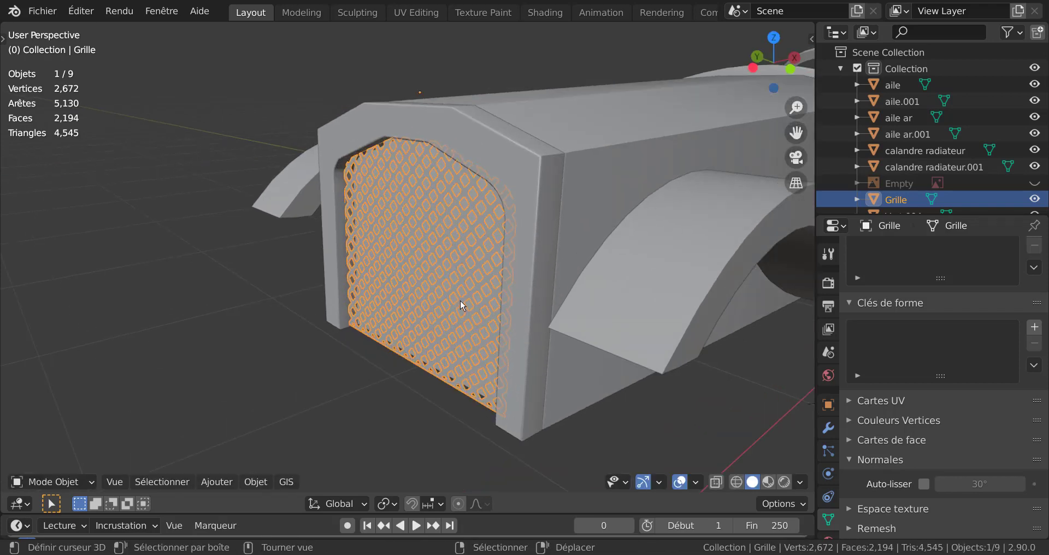
{"action": "key", "text": "Tab"}
{"action": "middle_click_drag", "start_coordinate": [429, 333], "coordinate": [414, 334]}
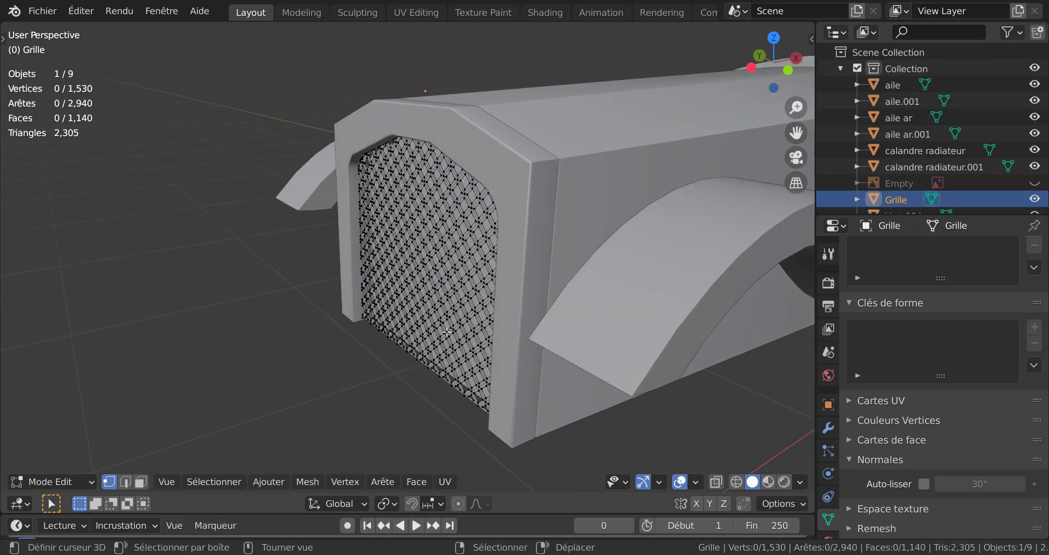
{"action": "key", "text": "a"}
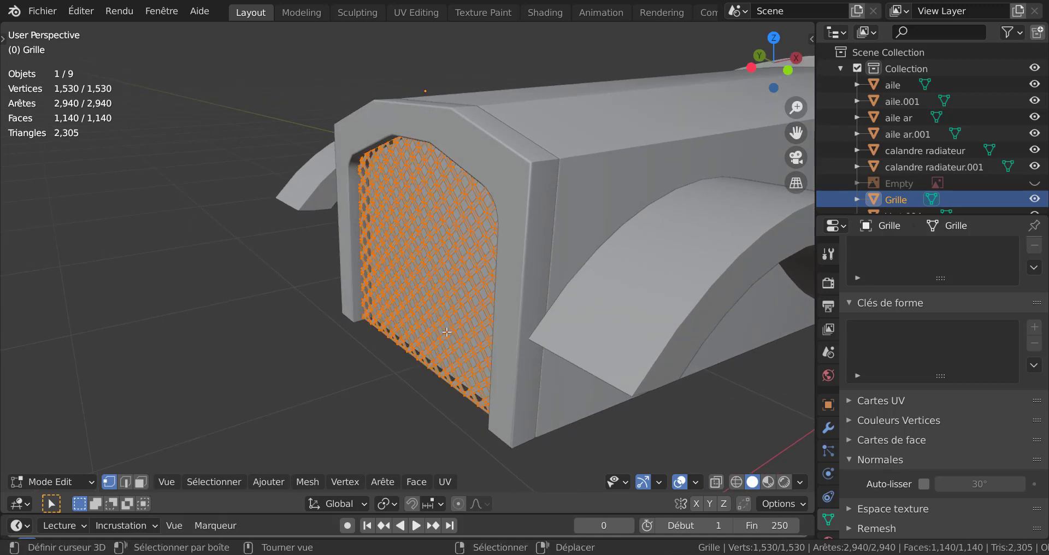
{"action": "scroll", "coordinate": [447, 331], "scroll_direction": "up", "scroll_amount": 3}
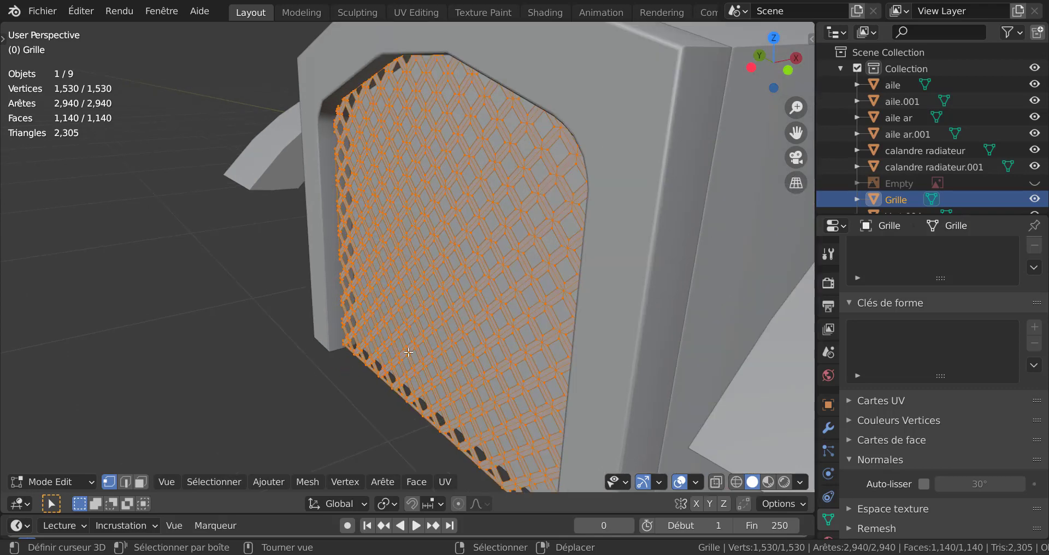
{"action": "key", "text": "e"}
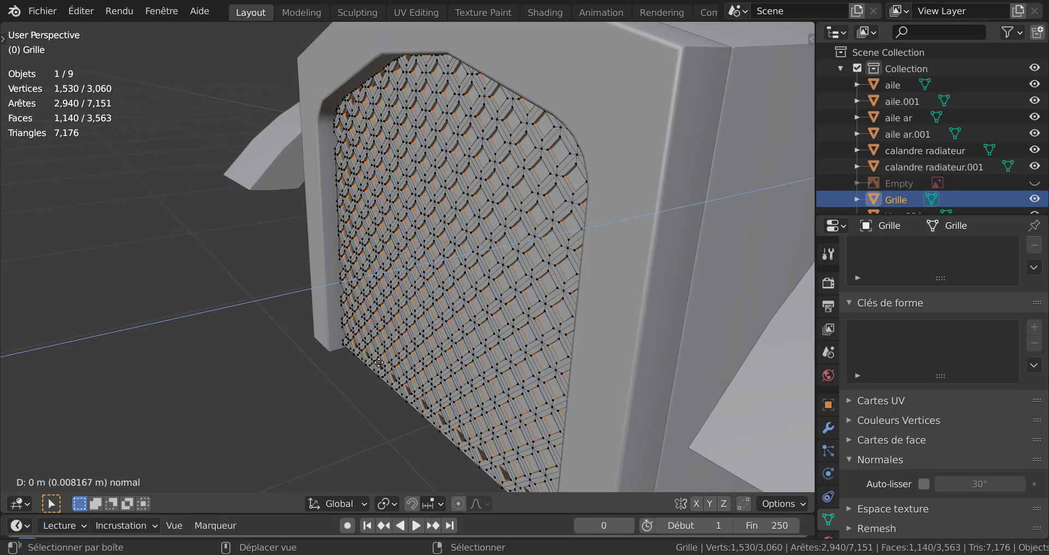
{"action": "left_click", "coordinate": [379, 362]}
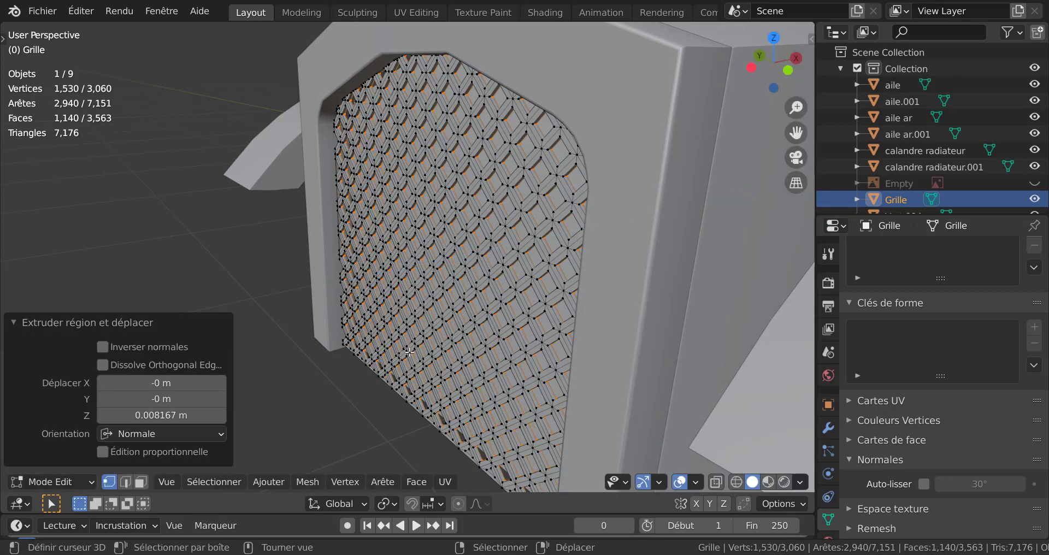
Step: Return to Object Mode with nothing selected and check the thickened grille inside the radiator surround
{"action": "scroll", "coordinate": [409, 352], "scroll_direction": "up", "scroll_amount": 2}
{"action": "scroll", "coordinate": [409, 352], "scroll_direction": "down", "scroll_amount": 6}
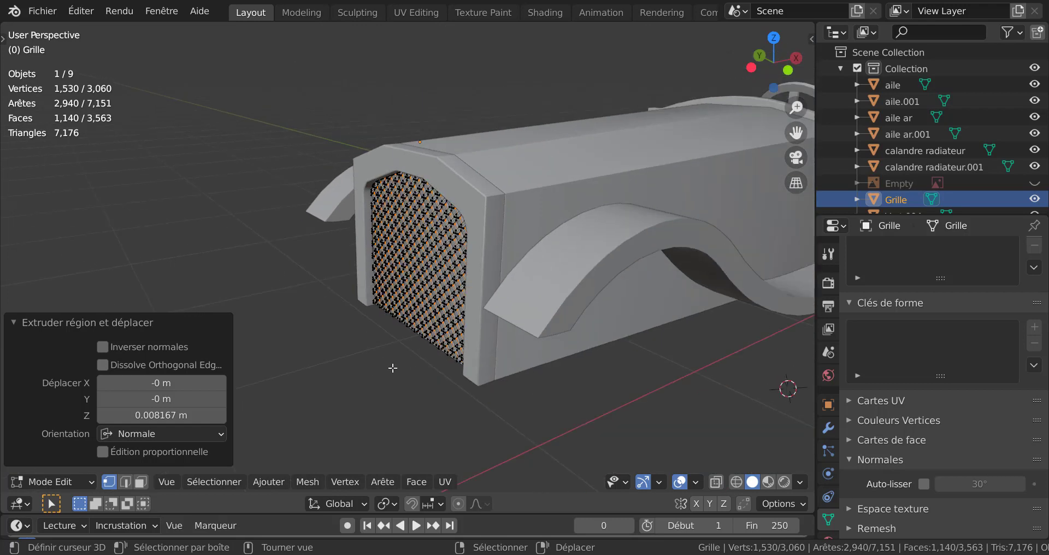
{"action": "middle_click_drag", "start_coordinate": [391, 365], "coordinate": [439, 386]}
{"action": "key", "text": "Tab"}
{"action": "key", "text": "alt+a"}
{"action": "key", "text": "Tab"}
{"action": "key", "text": "Tab"}
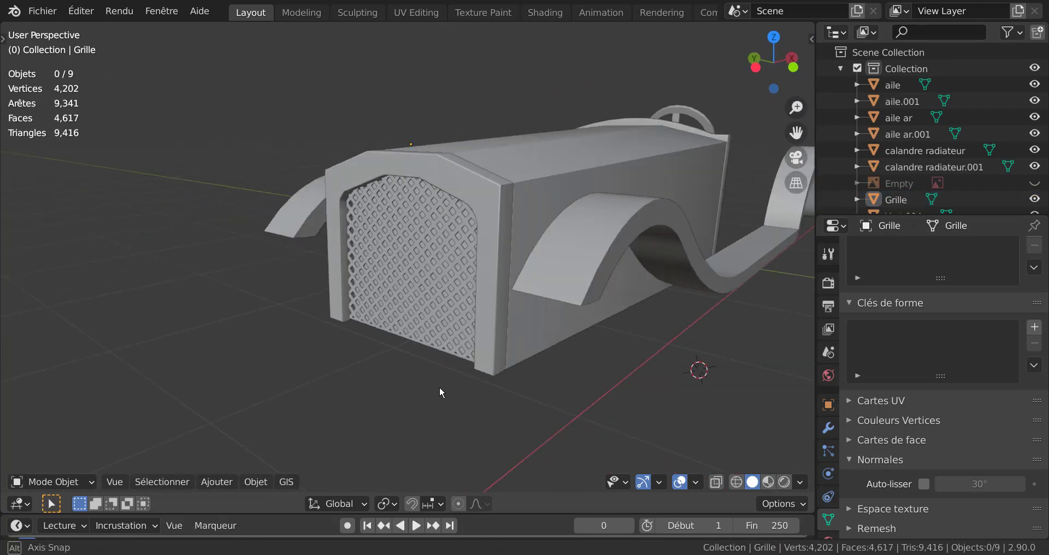
Step: Select the grille and add a new material to it
{"action": "left_click", "coordinate": [435, 297]}
{"action": "scroll", "coordinate": [850, 349], "scroll_direction": "down", "scroll_amount": 2}
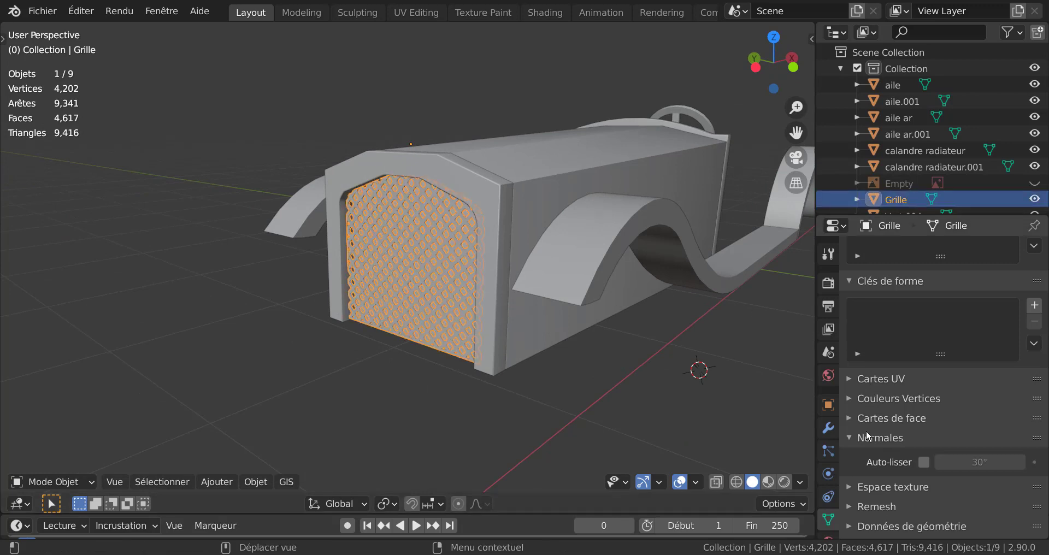
{"action": "scroll", "coordinate": [829, 492], "scroll_direction": "down", "scroll_amount": 2}
{"action": "left_click", "coordinate": [829, 491]}
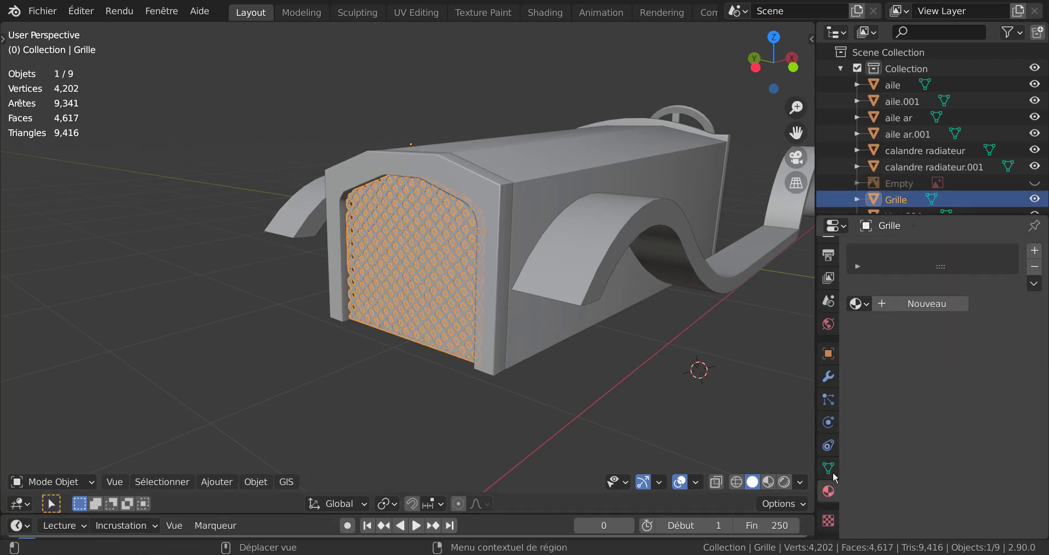
{"action": "left_click", "coordinate": [913, 306]}
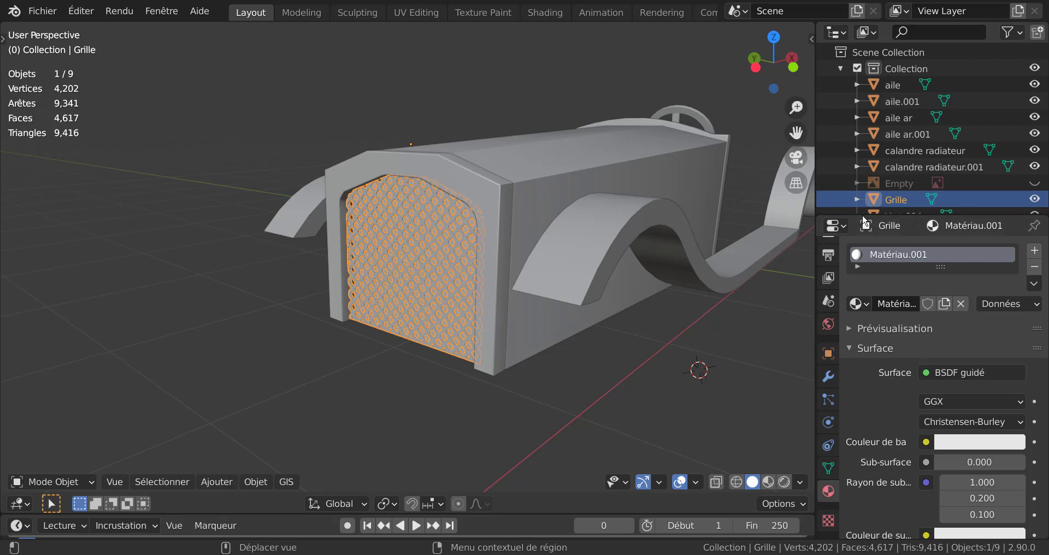
Step: Enlarge the object list and rename the grille object as "Grille radiateur"
{"action": "left_click_drag", "start_coordinate": [863, 216], "coordinate": [866, 328]}
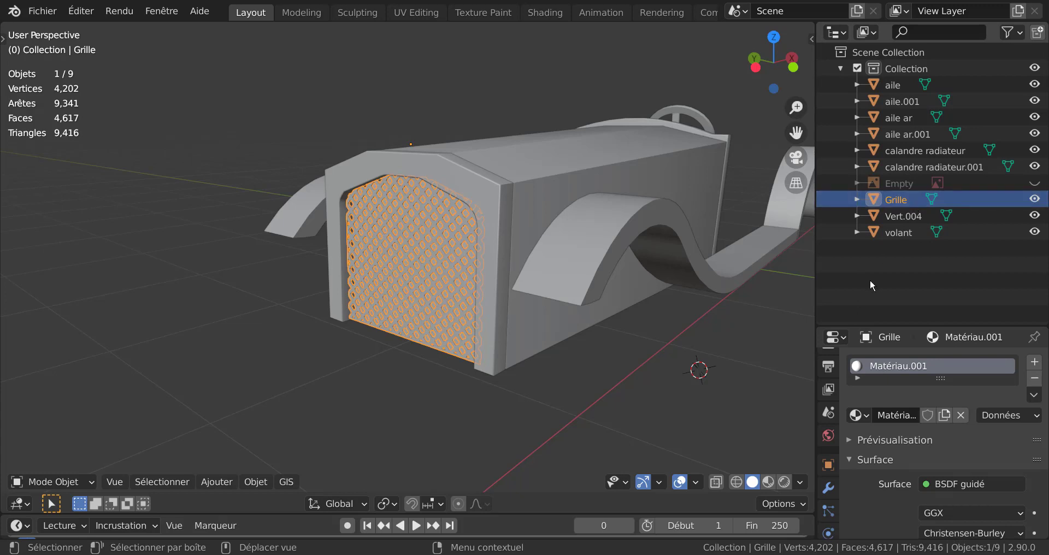
{"action": "double_click", "coordinate": [896, 199]}
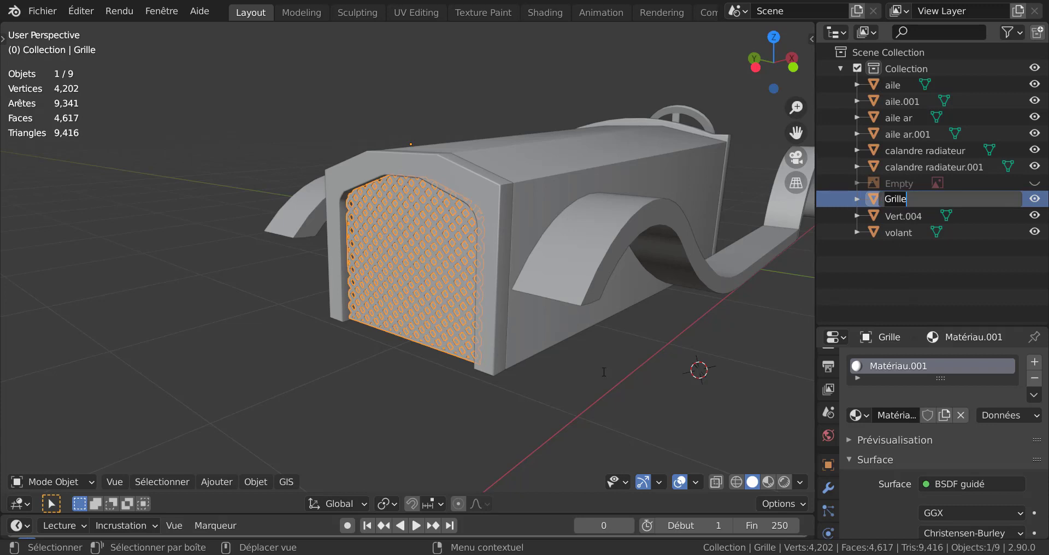
{"action": "key", "text": "Right"}
{"action": "type", "text": "radiateur"}
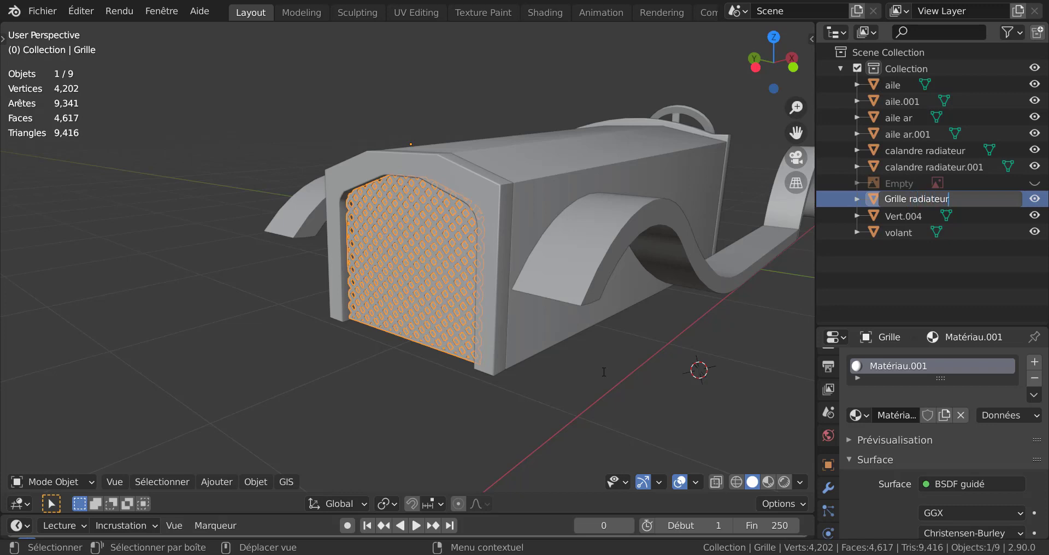
{"action": "key", "text": "Return"}
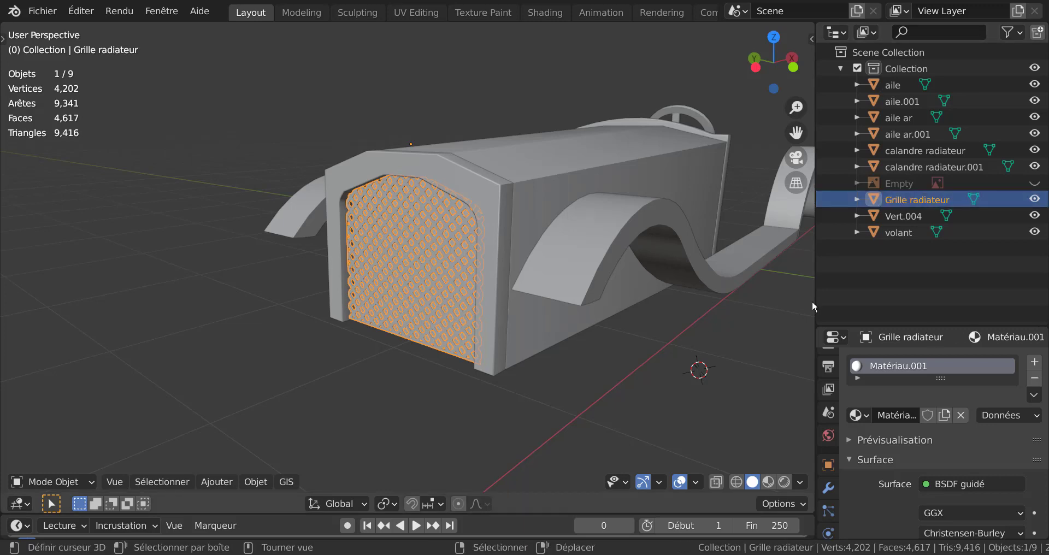
Step: Rename the dashboard object Vert.004 behind the steering wheel as "tableau de bord"
{"action": "left_click", "coordinate": [902, 219]}
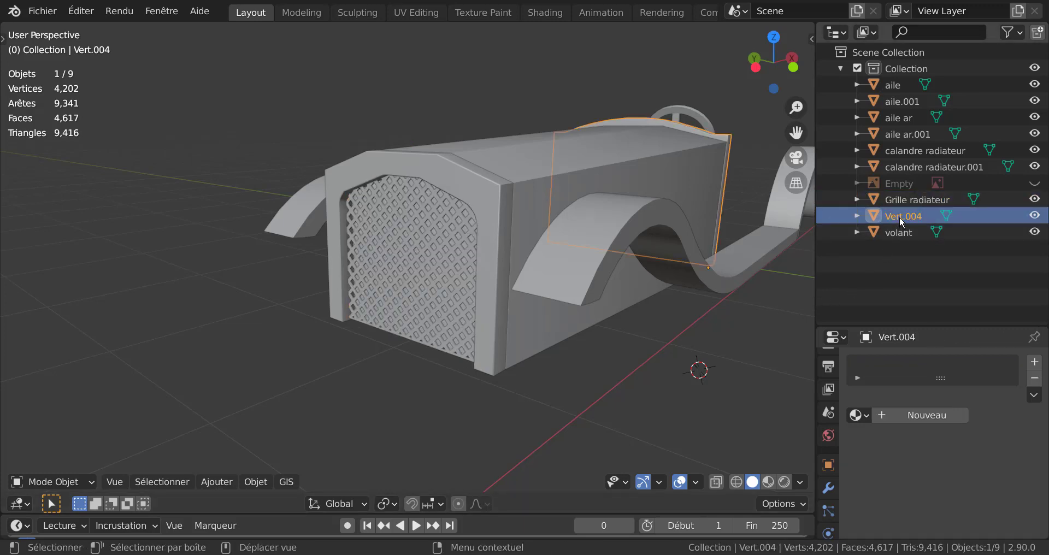
{"action": "middle_click_drag", "start_coordinate": [731, 340], "coordinate": [488, 285]}
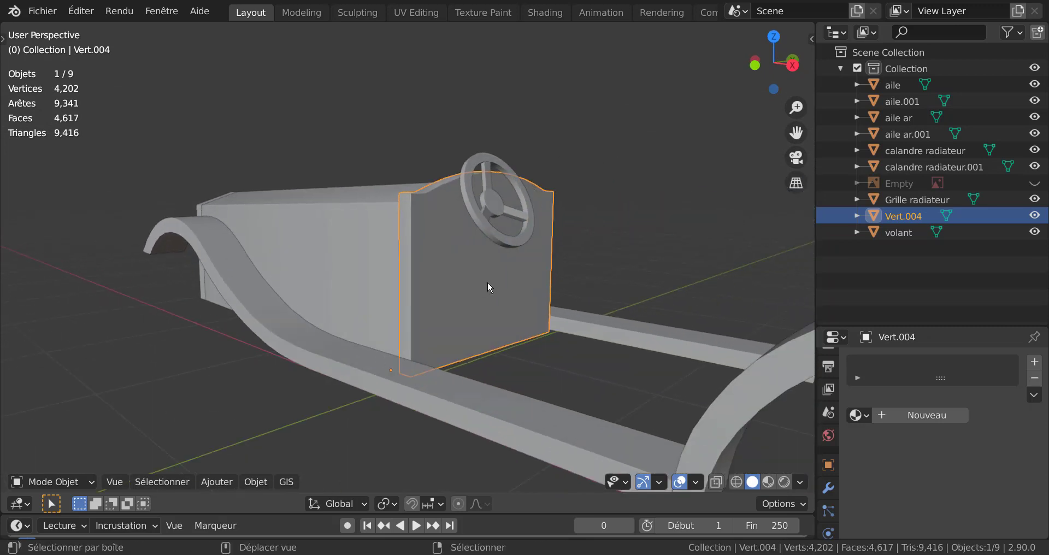
{"action": "double_click", "coordinate": [903, 218]}
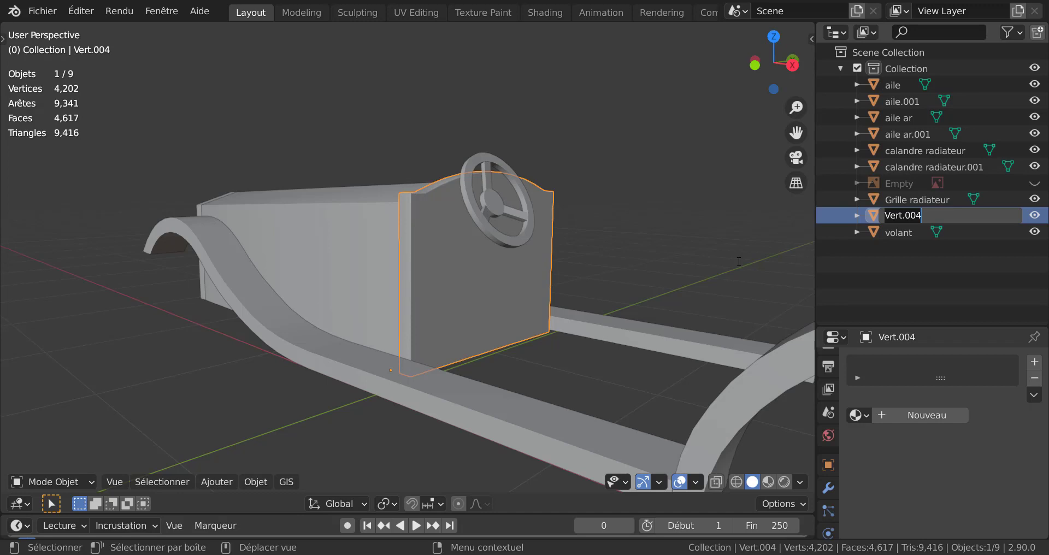
{"action": "type", "text": "tableau de bord"}
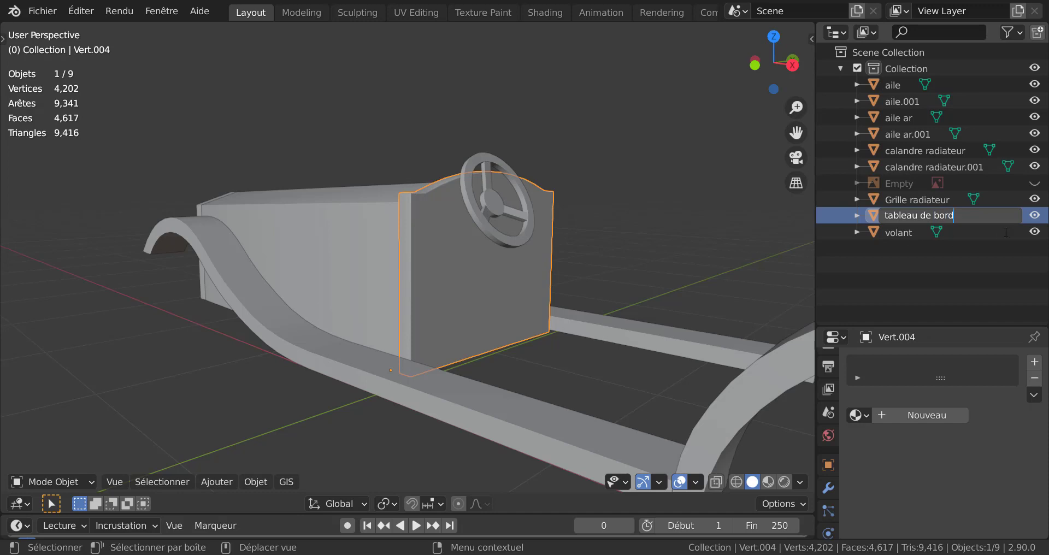
{"action": "key", "text": "Return"}
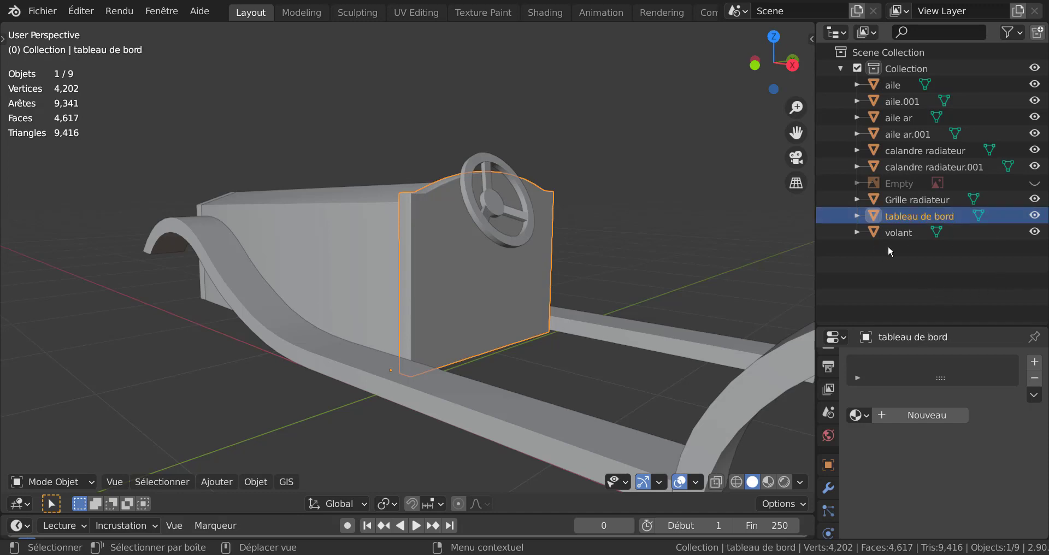
Step: Bring the front of the car into view, clear the selection and switch the viewport to Material Preview shading
{"action": "left_click", "coordinate": [896, 233]}
{"action": "left_click", "coordinate": [909, 204]}
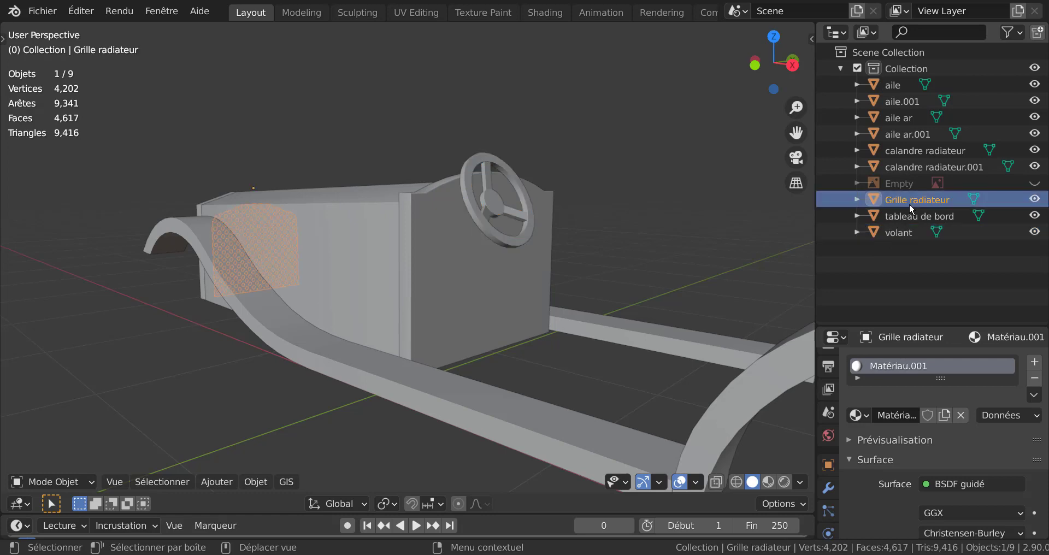
{"action": "mouse_move", "coordinate": [415, 294]}
{"action": "middle_mouse_down"}
{"action": "mouse_move", "coordinate": [693, 284]}
{"action": "mouse_move", "coordinate": [604, 379]}
{"action": "mouse_move", "coordinate": [607, 365]}
{"action": "middle_mouse_up"}
{"action": "left_click", "coordinate": [693, 284]}
{"action": "left_click", "coordinate": [768, 482]}
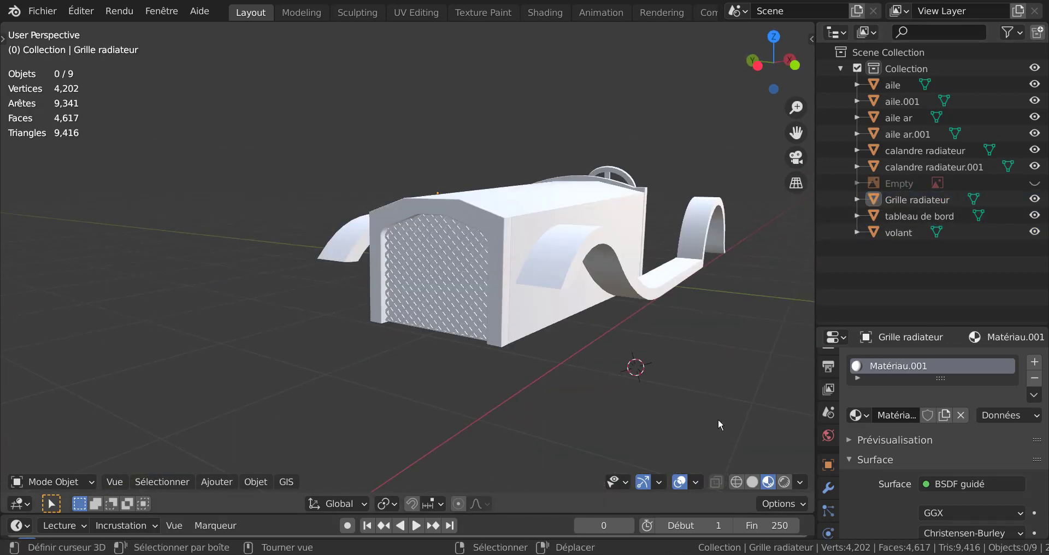
Step: Darken the base colour of the radiator grille's material to near black and deselect the grille
{"action": "scroll", "coordinate": [600, 389], "scroll_direction": "up", "scroll_amount": 2}
{"action": "left_click", "coordinate": [480, 326]}
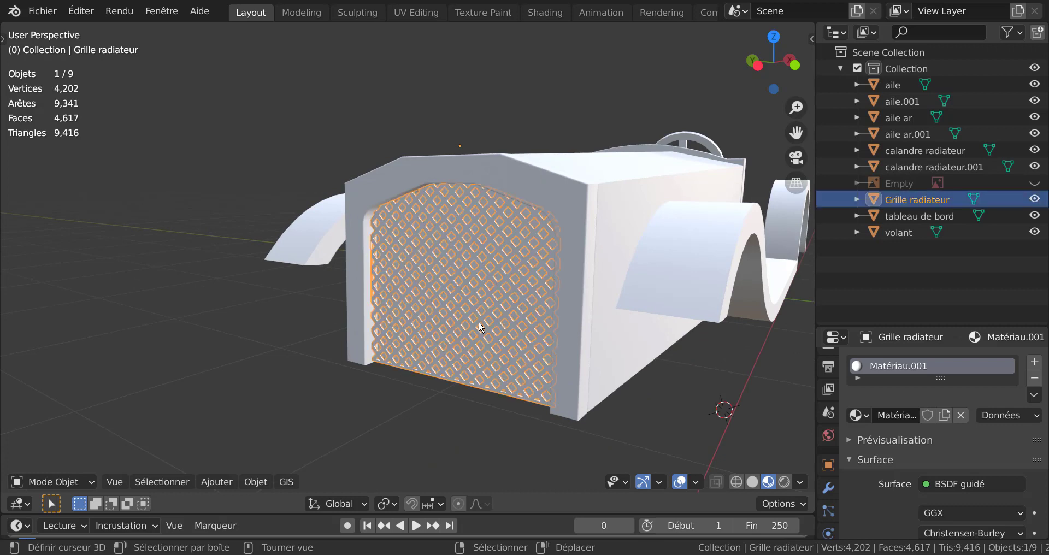
{"action": "scroll", "coordinate": [1017, 399], "scroll_direction": "down", "scroll_amount": 8}
{"action": "scroll", "coordinate": [1017, 400], "scroll_direction": "up", "scroll_amount": 3}
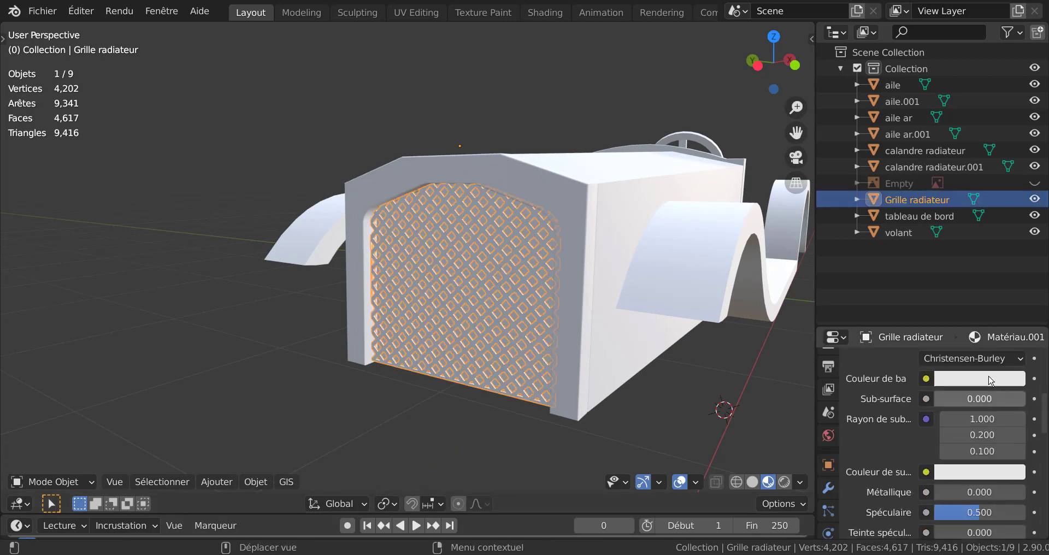
{"action": "left_click", "coordinate": [986, 406]}
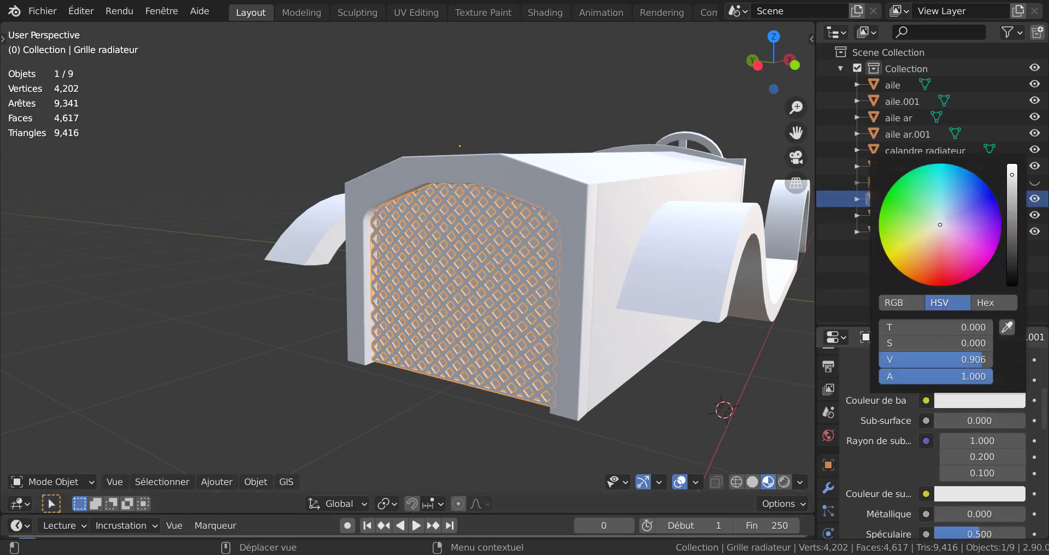
{"action": "left_click_drag", "start_coordinate": [1011, 189], "coordinate": [1011, 282]}
{"action": "scroll", "coordinate": [680, 398], "scroll_direction": "down", "scroll_amount": 2}
{"action": "left_click", "coordinate": [680, 398]}
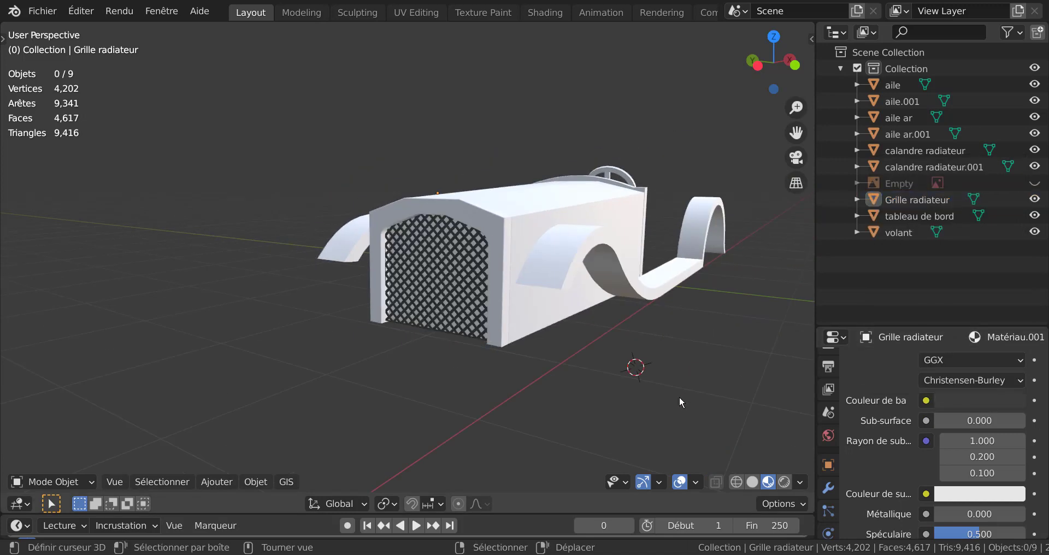
Step: Inspect the open underside of the car's hood and select the hood body calandre radiateur.001
{"action": "middle_click_drag", "start_coordinate": [641, 406], "coordinate": [512, 350]}
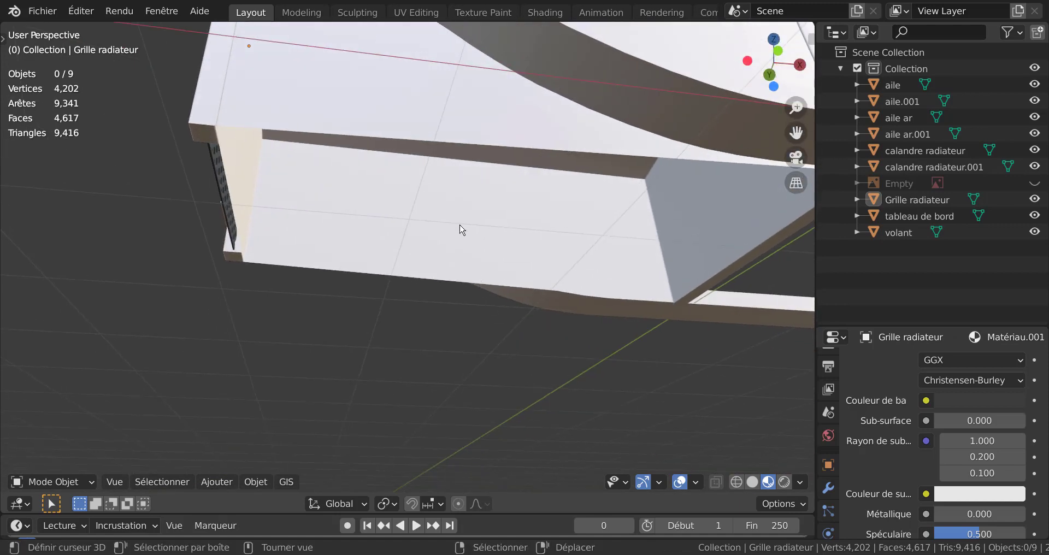
{"action": "left_click", "coordinate": [462, 171]}
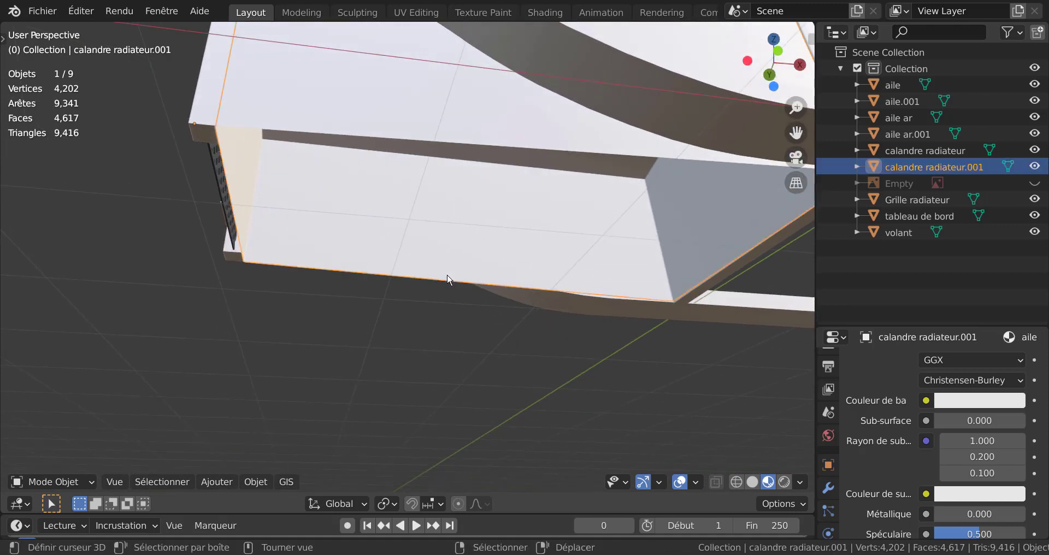
{"action": "left_click", "coordinate": [462, 304]}
{"action": "left_click", "coordinate": [485, 208]}
{"action": "middle_click_drag", "start_coordinate": [447, 306], "coordinate": [568, 118]}
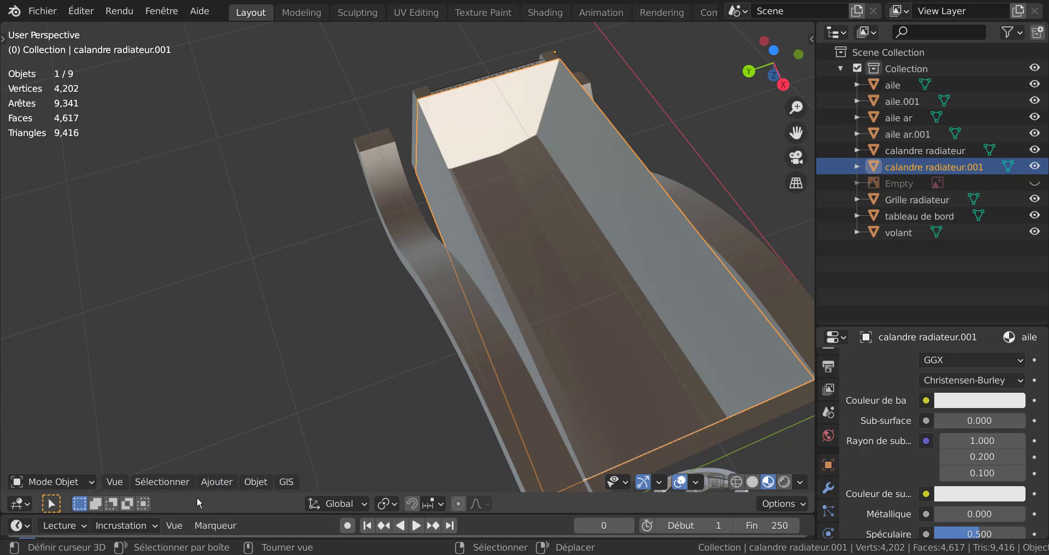
{"action": "left_click", "coordinate": [212, 485]}
{"action": "middle_click_drag", "start_coordinate": [524, 316], "coordinate": [418, 323]}
{"action": "scroll", "coordinate": [556, 333], "scroll_direction": "up", "scroll_amount": 4}
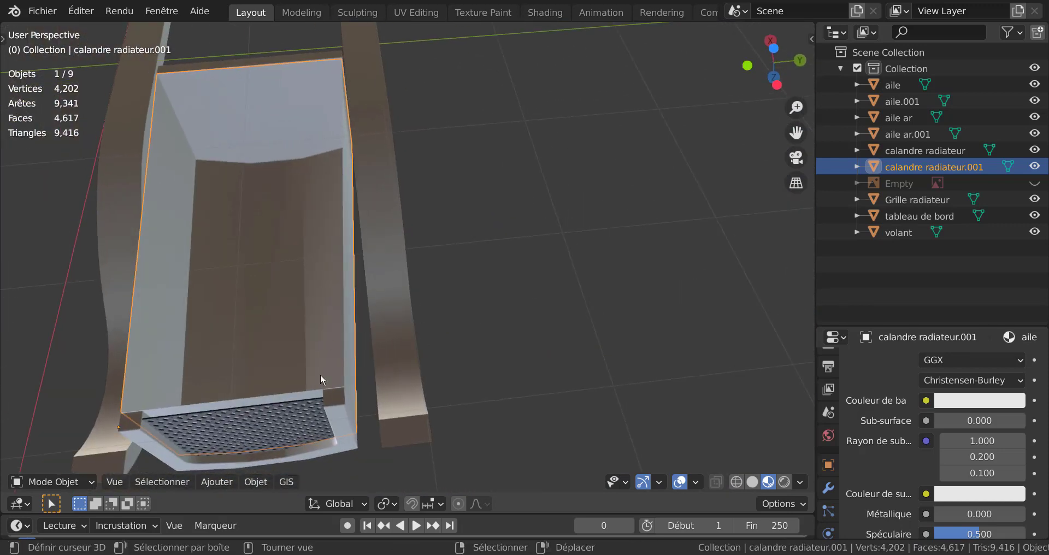
Step: Close the hood's open underside with a face between its two long lower edges and return to Object Mode
{"action": "key", "text": "Tab"}
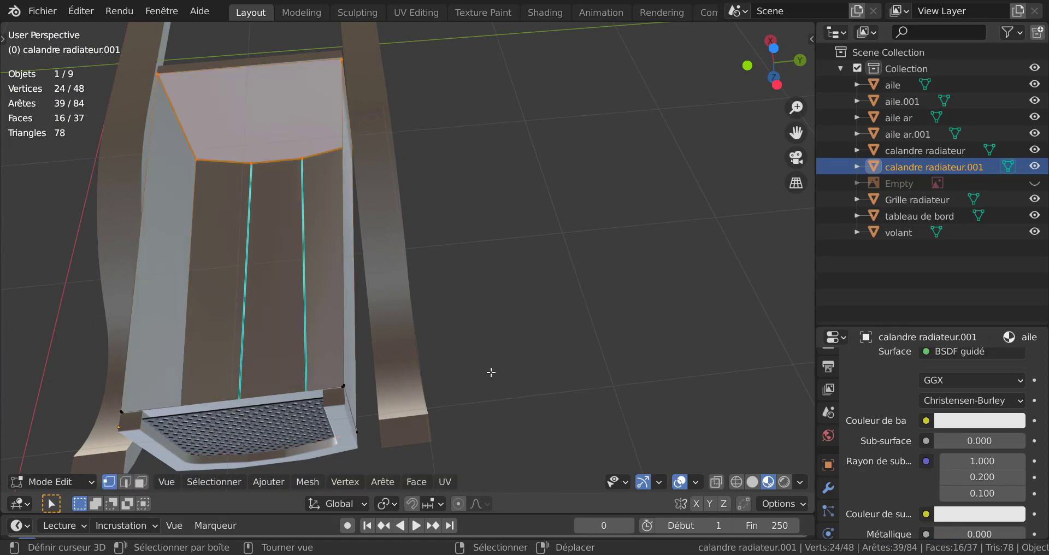
{"action": "middle_click_drag", "start_coordinate": [473, 364], "coordinate": [339, 262]}
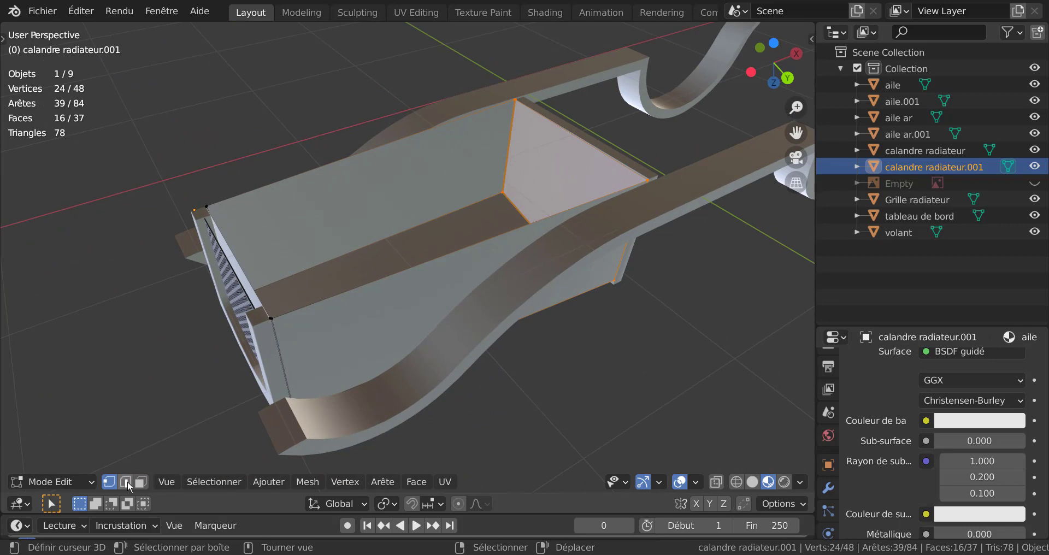
{"action": "left_click", "coordinate": [125, 481]}
{"action": "right_click", "coordinate": [298, 166]}
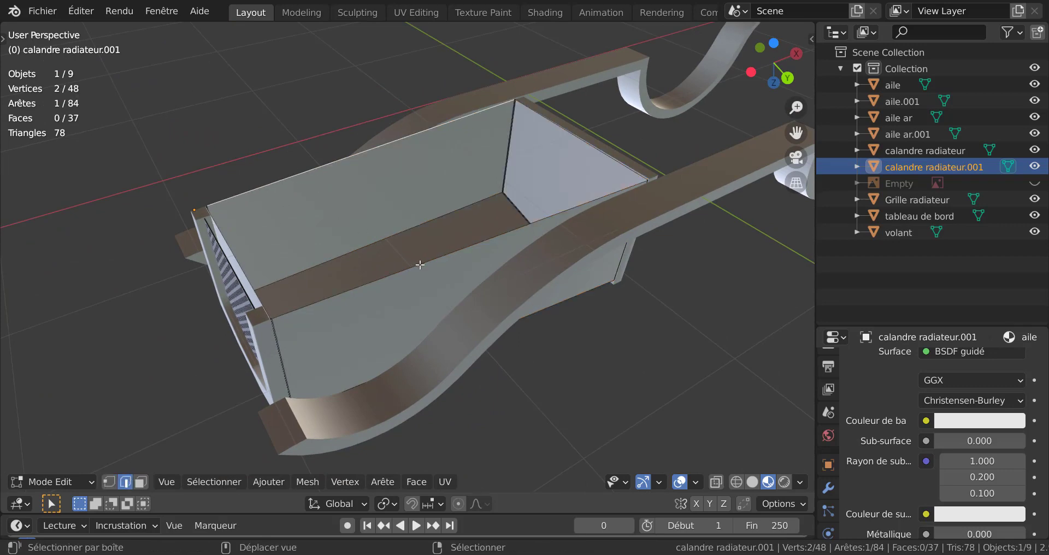
{"action": "right_click", "coordinate": [419, 265], "text": "shift"}
{"action": "middle_click_drag", "start_coordinate": [453, 280], "coordinate": [638, 340]}
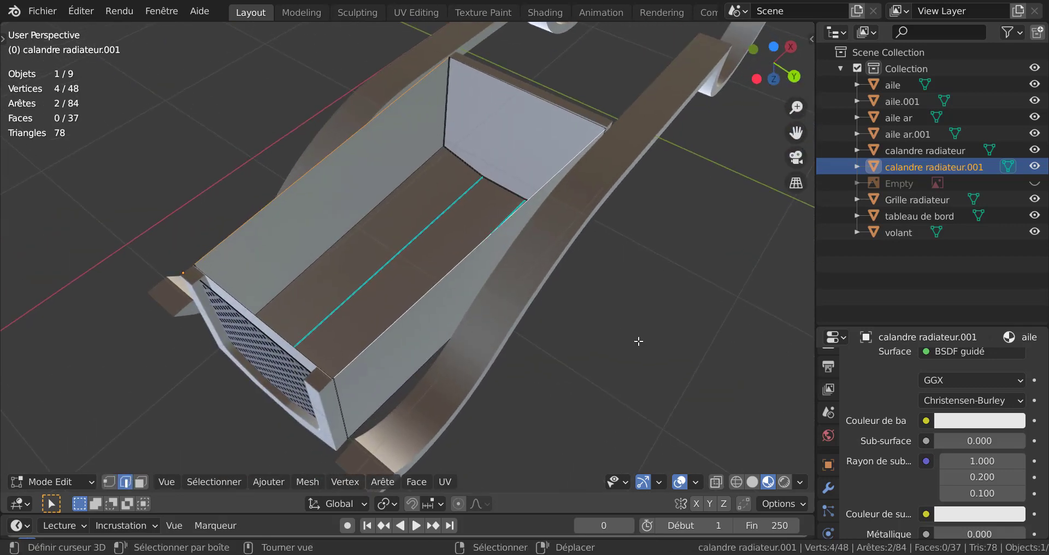
{"action": "key", "text": "f"}
{"action": "key", "text": "Tab"}
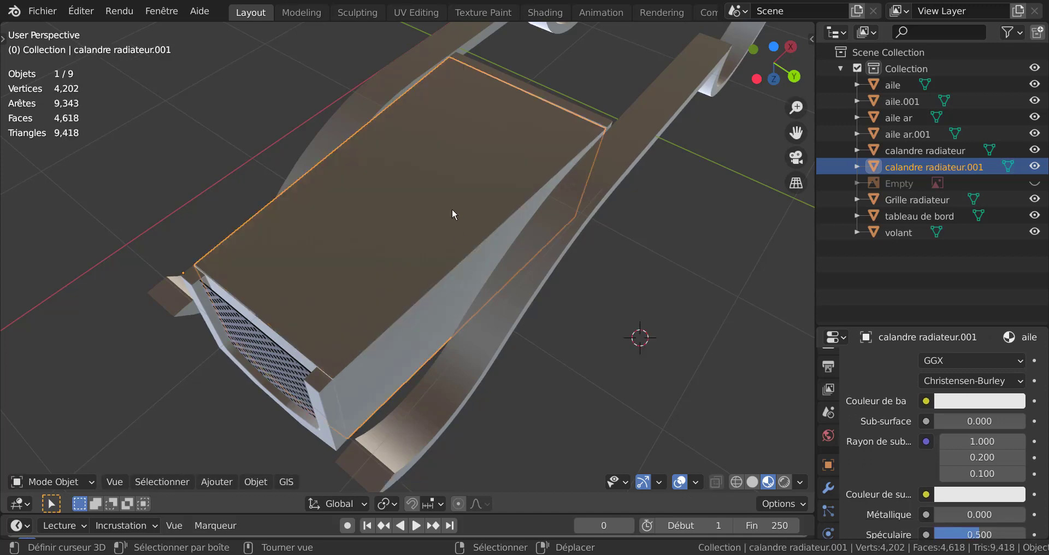
Step: Examine the closed hood body from below, in isolation and together with the whole car, and clear the selection
{"action": "middle_click_drag", "start_coordinate": [451, 208], "coordinate": [470, 270]}
{"action": "scroll", "coordinate": [475, 257], "scroll_direction": "up", "scroll_amount": 1}
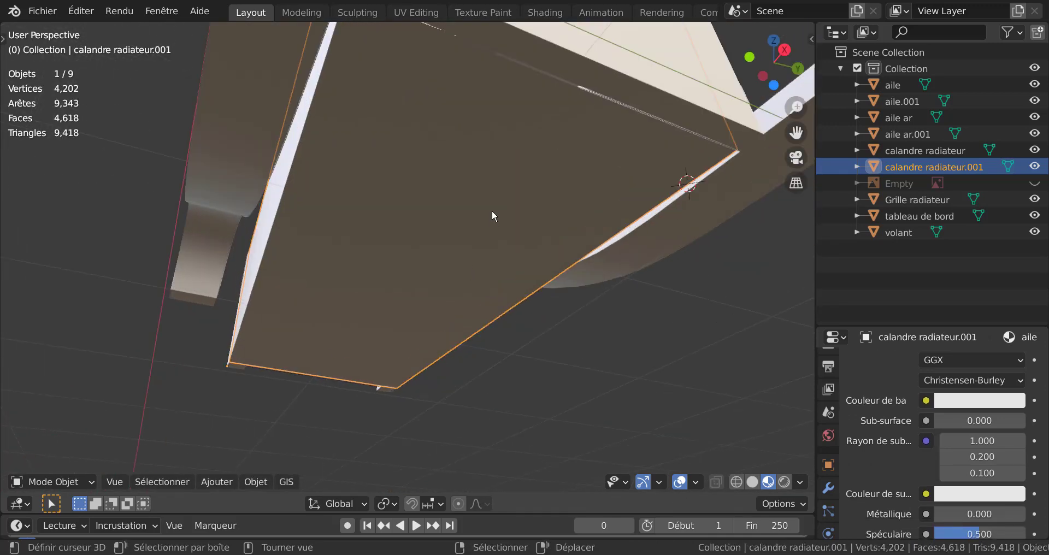
{"action": "middle_click_drag", "start_coordinate": [596, 74], "coordinate": [657, 290]}
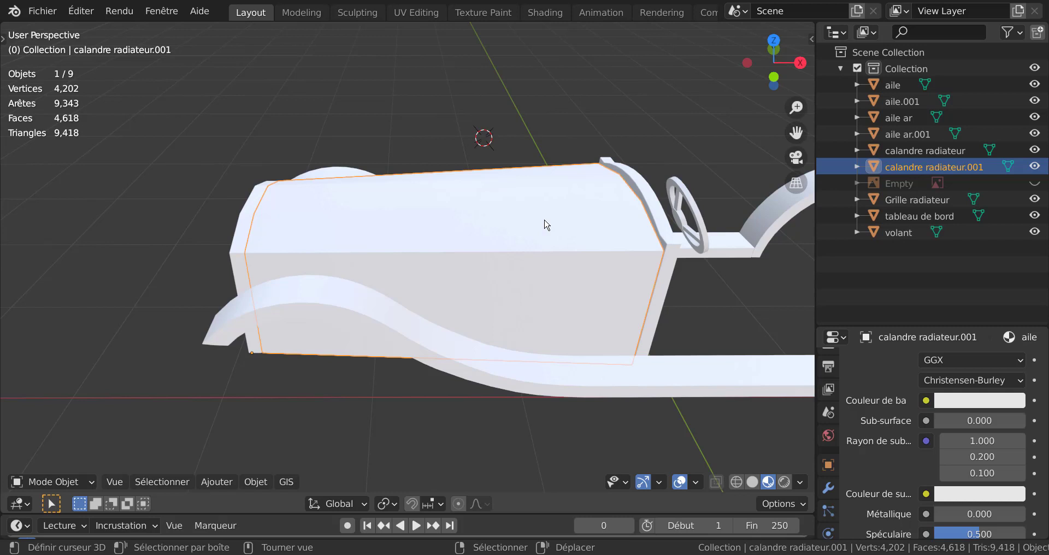
{"action": "key", "text": "KP_Divide"}
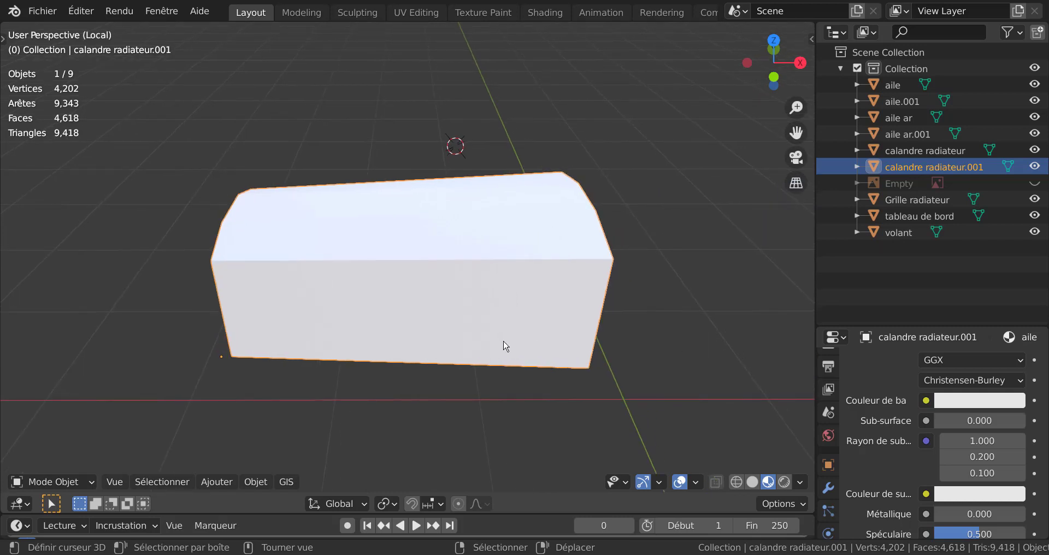
{"action": "middle_click_drag", "start_coordinate": [506, 346], "coordinate": [654, 314]}
{"action": "key", "text": "KP_Divide"}
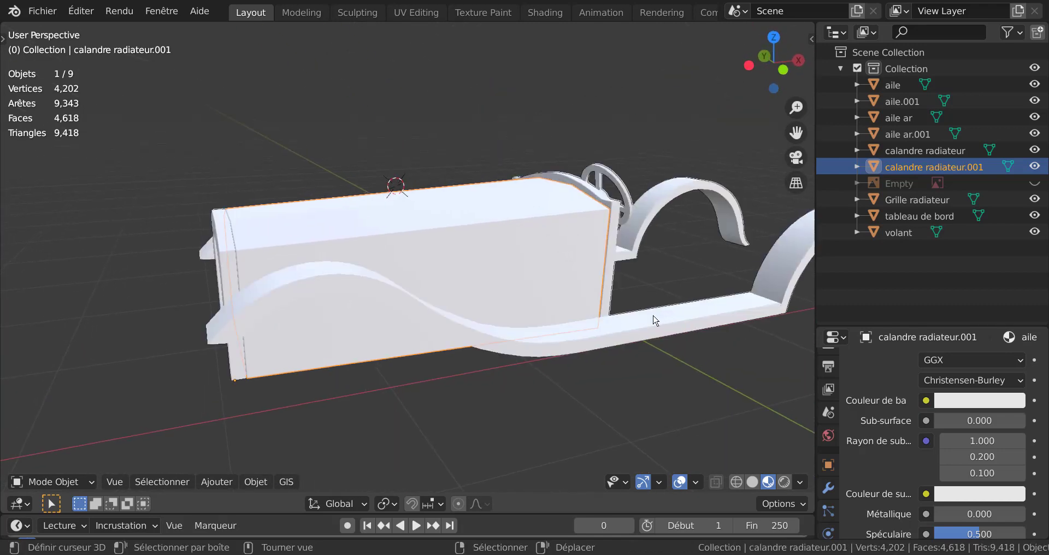
{"action": "scroll", "coordinate": [654, 317], "scroll_direction": "down", "scroll_amount": 3}
{"action": "right_click", "coordinate": [479, 379]}
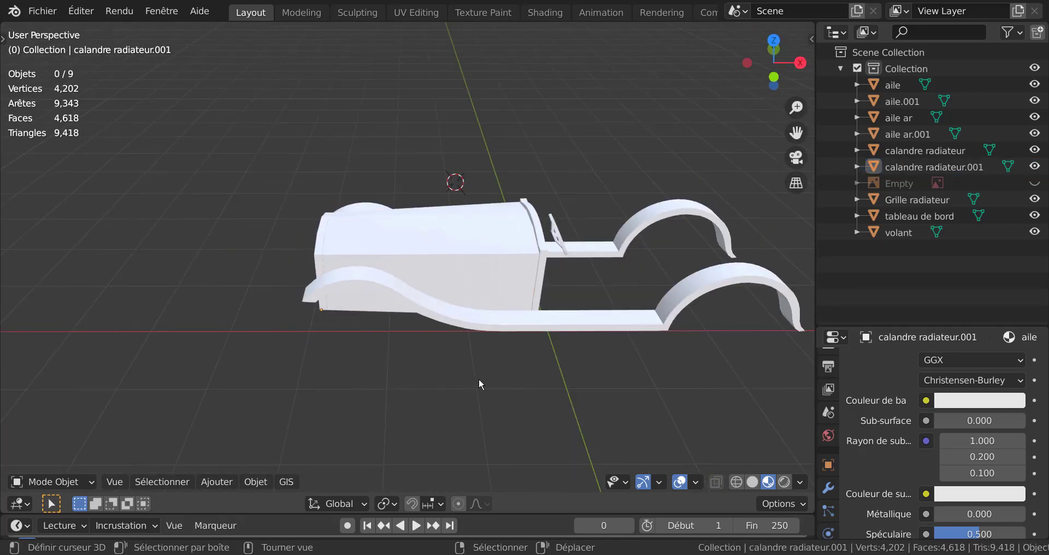
{"action": "middle_click_drag", "start_coordinate": [479, 384], "coordinate": [571, 279]}
{"action": "scroll", "coordinate": [570, 282], "scroll_direction": "up", "scroll_amount": 2}
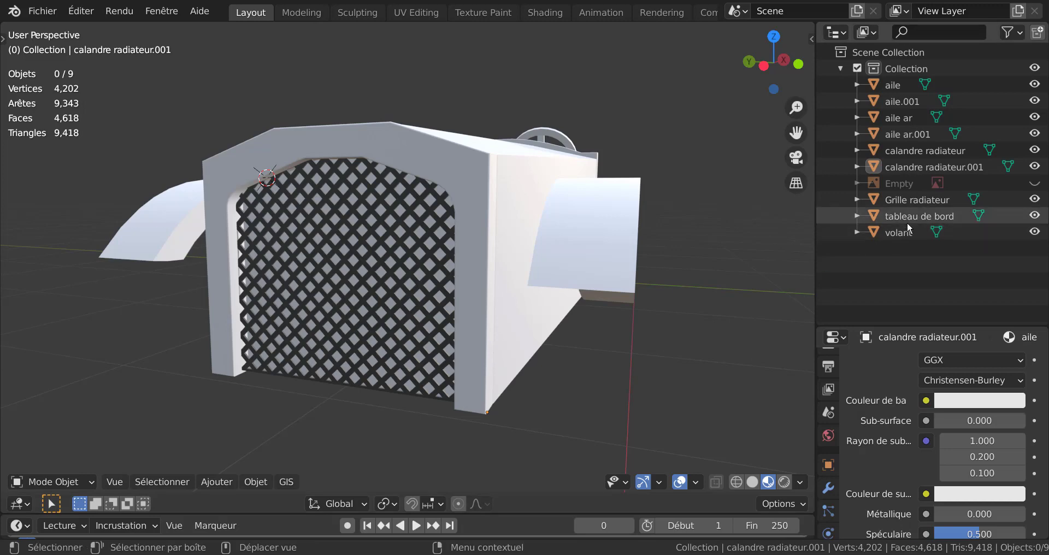
Step: Unhide the Empty reference image and enable automatic packing of external files into the .blend
{"action": "left_click", "coordinate": [1036, 184]}
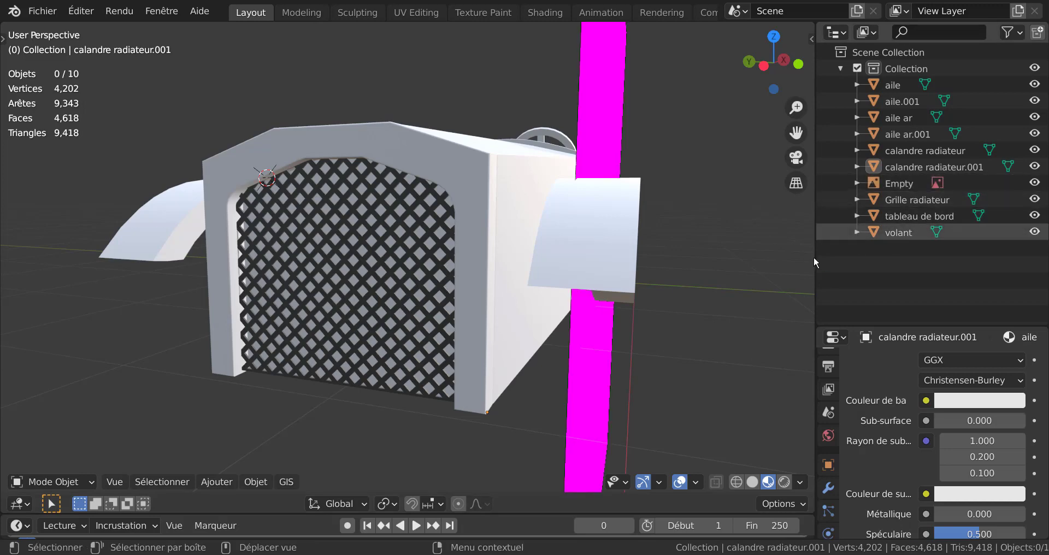
{"action": "middle_click_drag", "start_coordinate": [716, 275], "coordinate": [685, 296]}
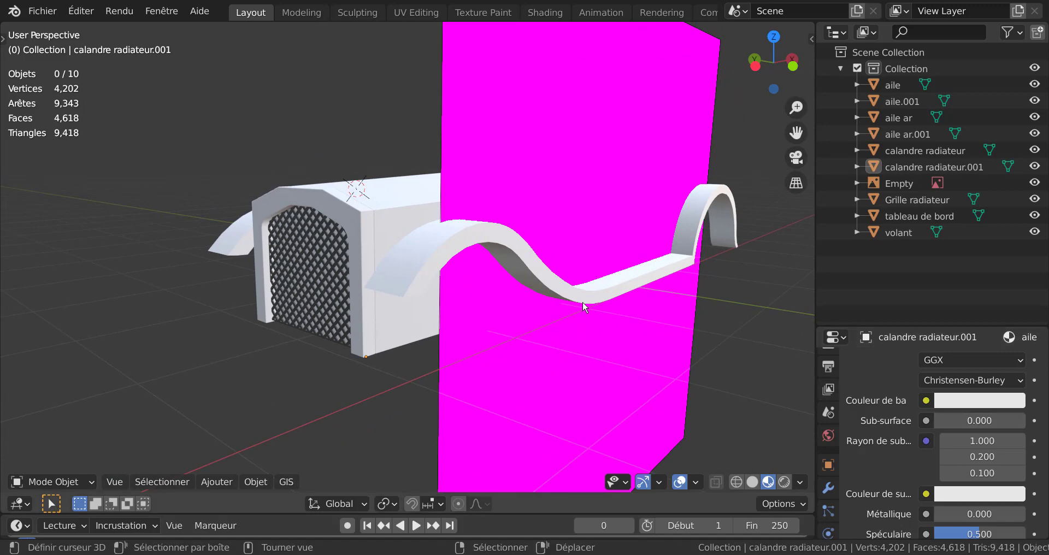
{"action": "left_click", "coordinate": [33, 14]}
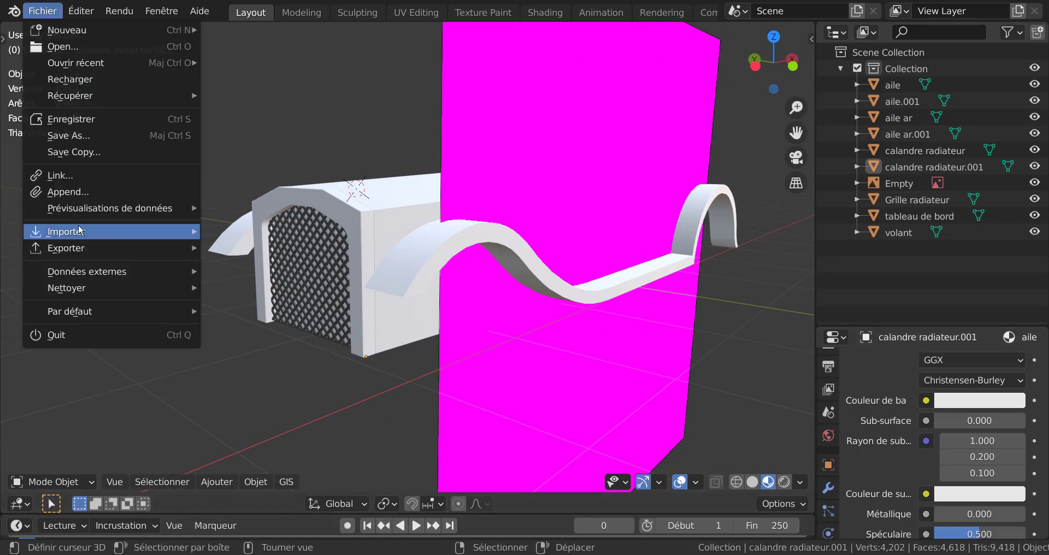
{"action": "mouse_move", "coordinate": [76, 274]}
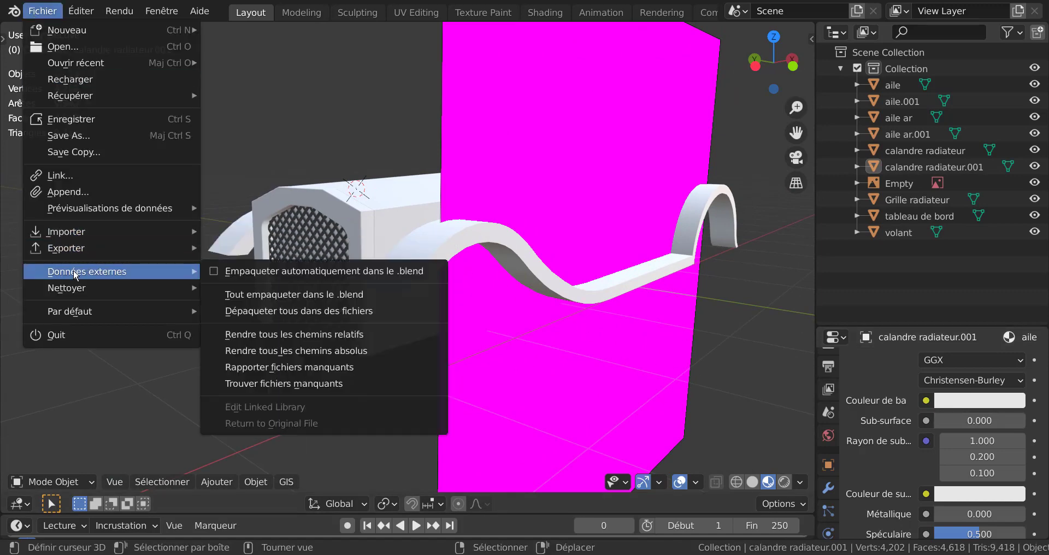
{"action": "left_click", "coordinate": [214, 273]}
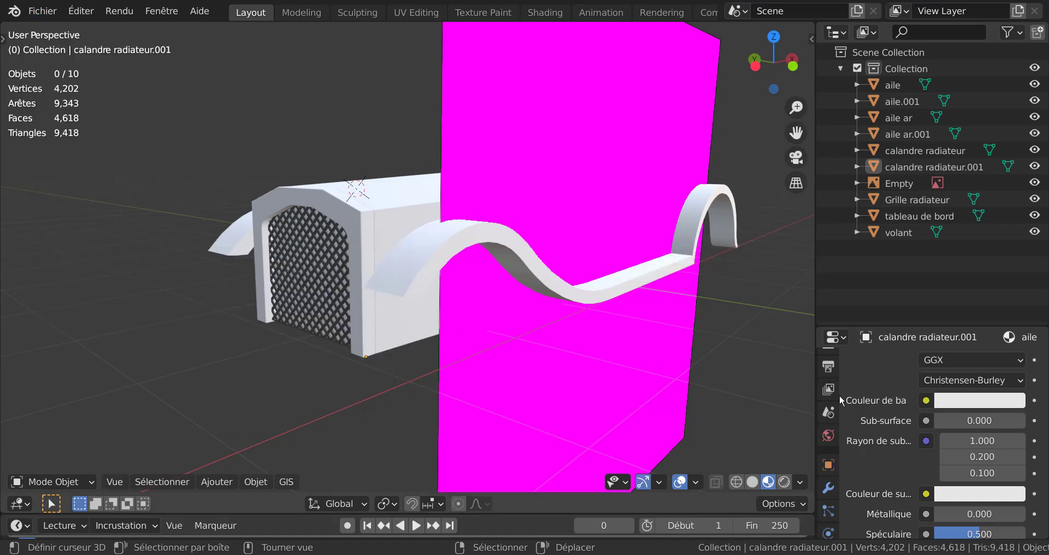
Step: Select the Empty reference image plane and bring up its image file settings
{"action": "scroll", "coordinate": [844, 491], "scroll_direction": "down", "scroll_amount": 4}
{"action": "scroll", "coordinate": [841, 512], "scroll_direction": "down", "scroll_amount": 5}
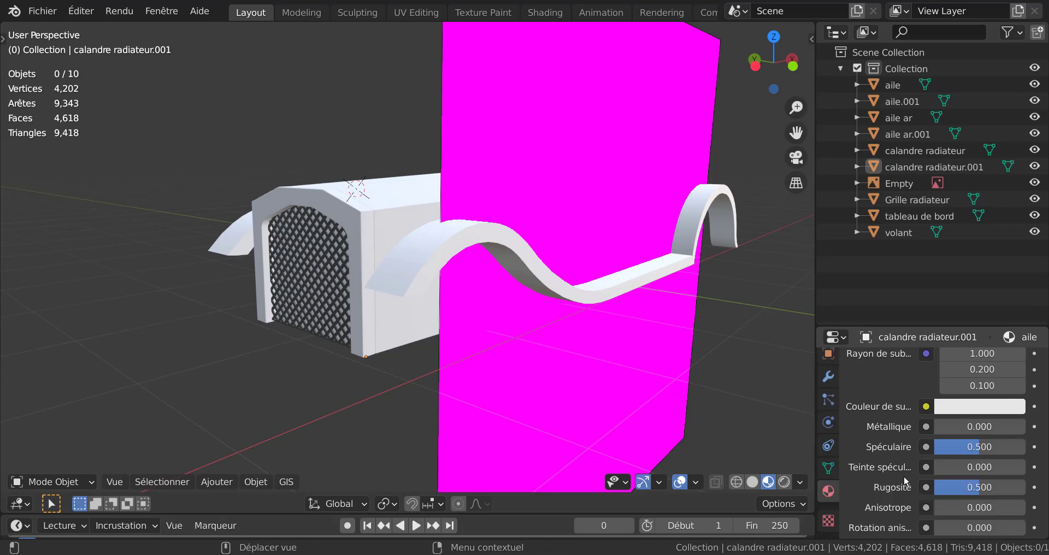
{"action": "scroll", "coordinate": [904, 475], "scroll_direction": "up", "scroll_amount": 6}
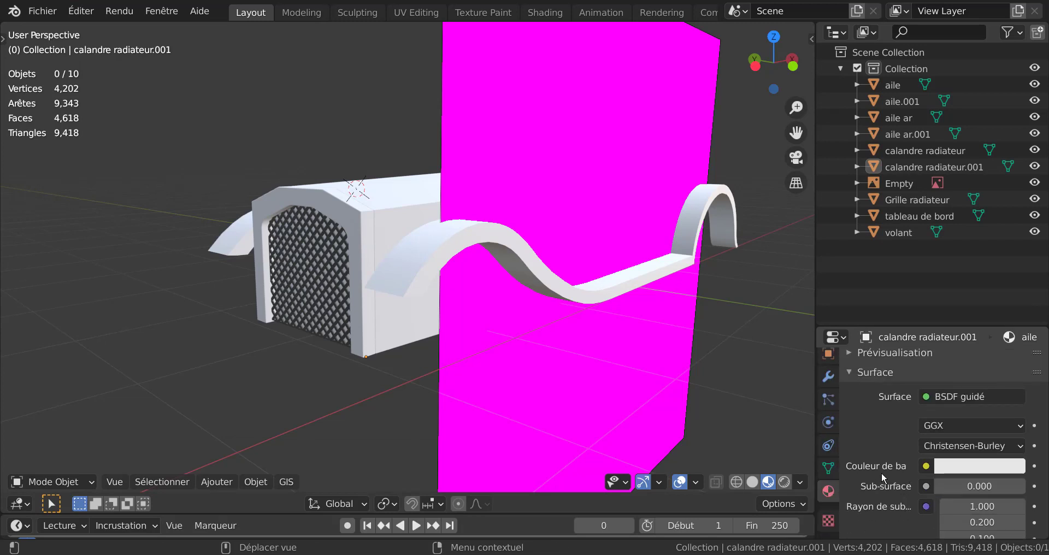
{"action": "left_click", "coordinate": [602, 228]}
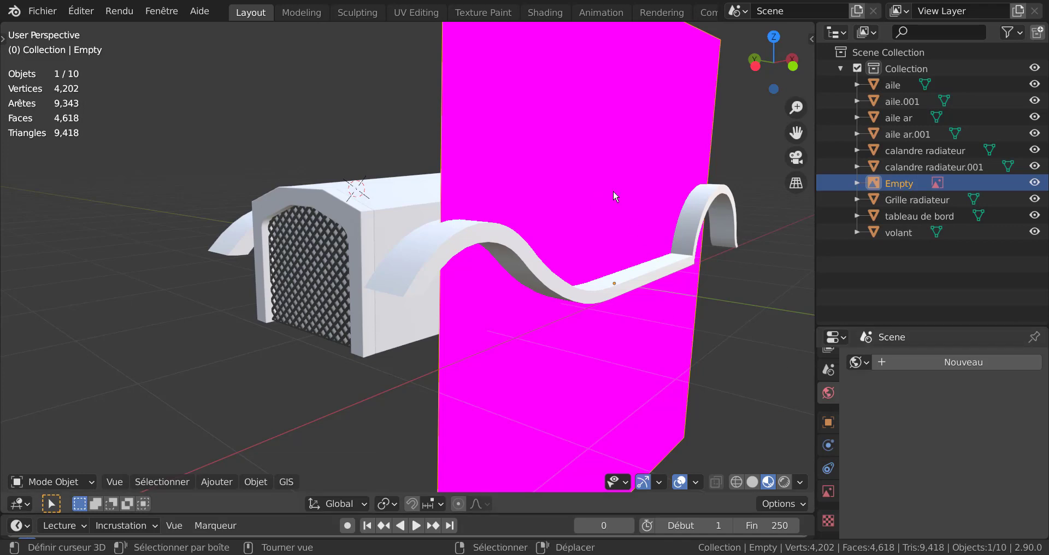
{"action": "left_click", "coordinate": [828, 491]}
{"action": "scroll", "coordinate": [895, 469], "scroll_direction": "down", "scroll_amount": 3}
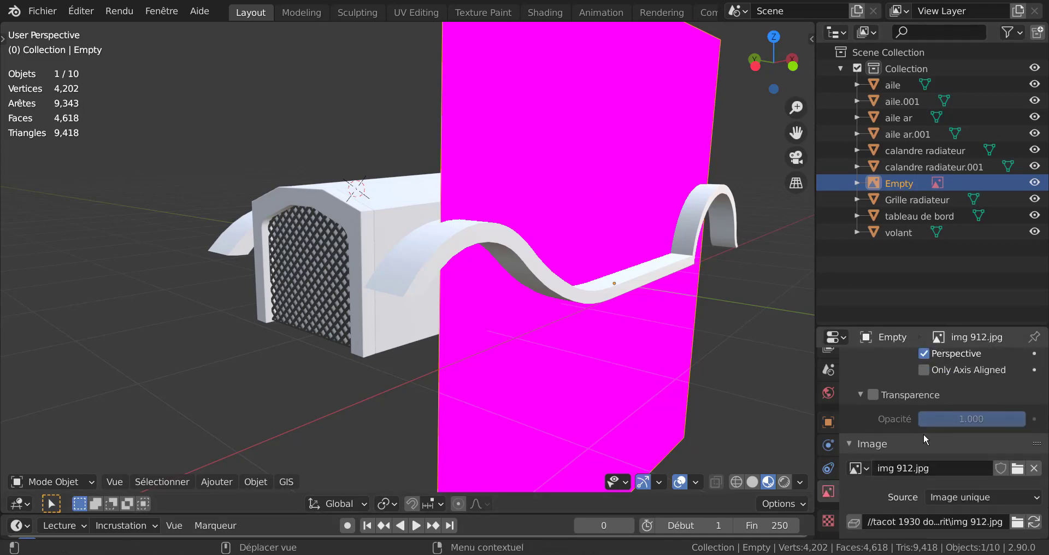
Step: Try loading n3.mp4 from the Tacot tuto n3 folder as the Empty's reference image
{"action": "left_click", "coordinate": [1017, 447]}
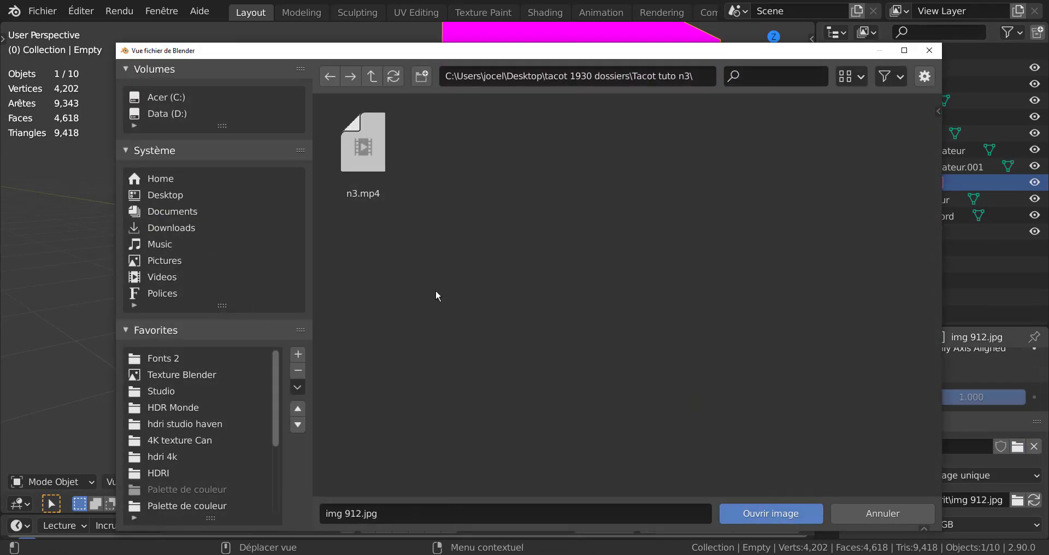
{"action": "left_click", "coordinate": [360, 155]}
{"action": "left_click", "coordinate": [771, 513]}
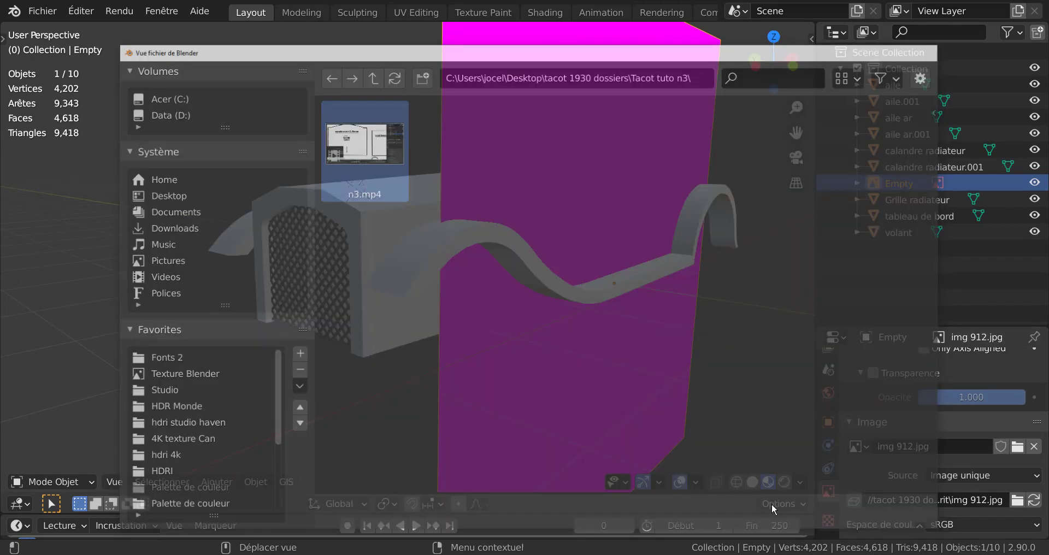
{"action": "middle_click_drag", "start_coordinate": [683, 420], "coordinate": [605, 412]}
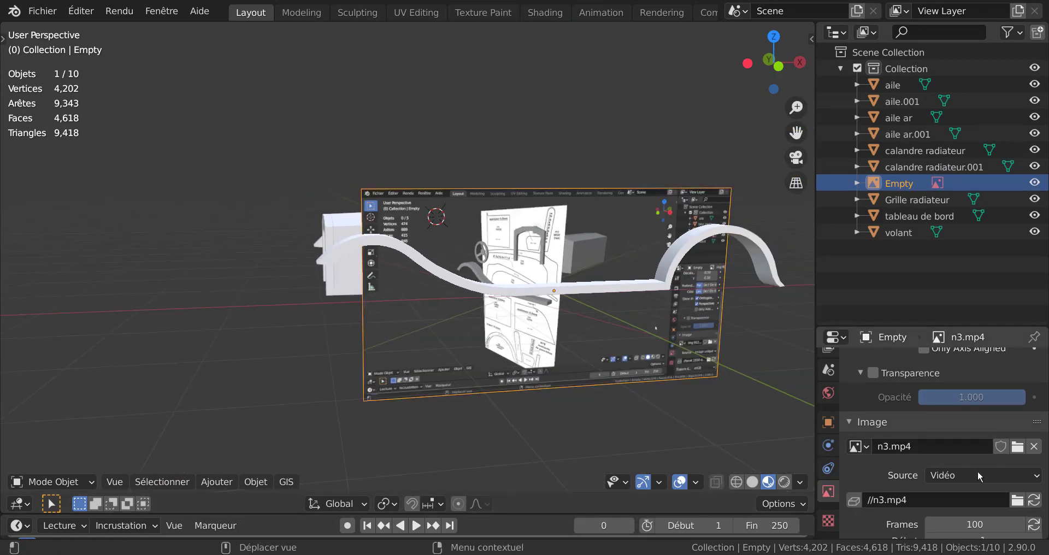
Step: Load img912.jpg from the desktop's tacot 1930 dossiers\Tacot Gabarit folder as the Empty's reference image
{"action": "left_click", "coordinate": [1017, 446]}
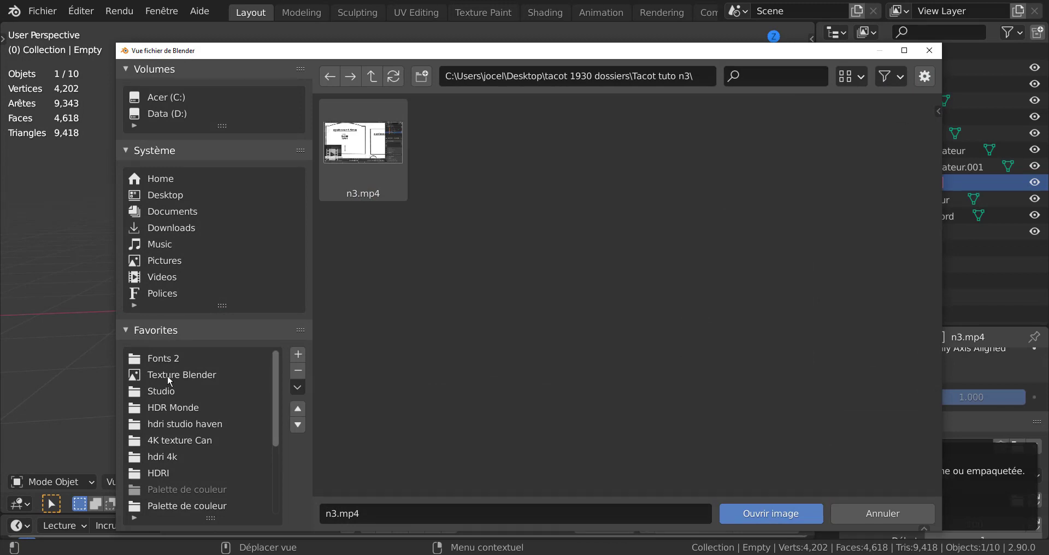
{"action": "left_click", "coordinate": [159, 195]}
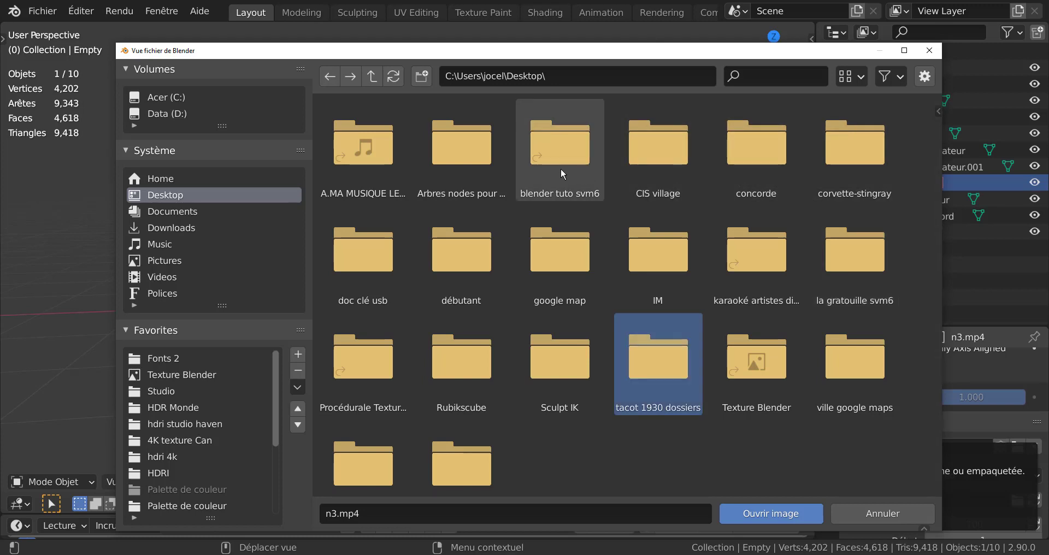
{"action": "left_click", "coordinate": [789, 511]}
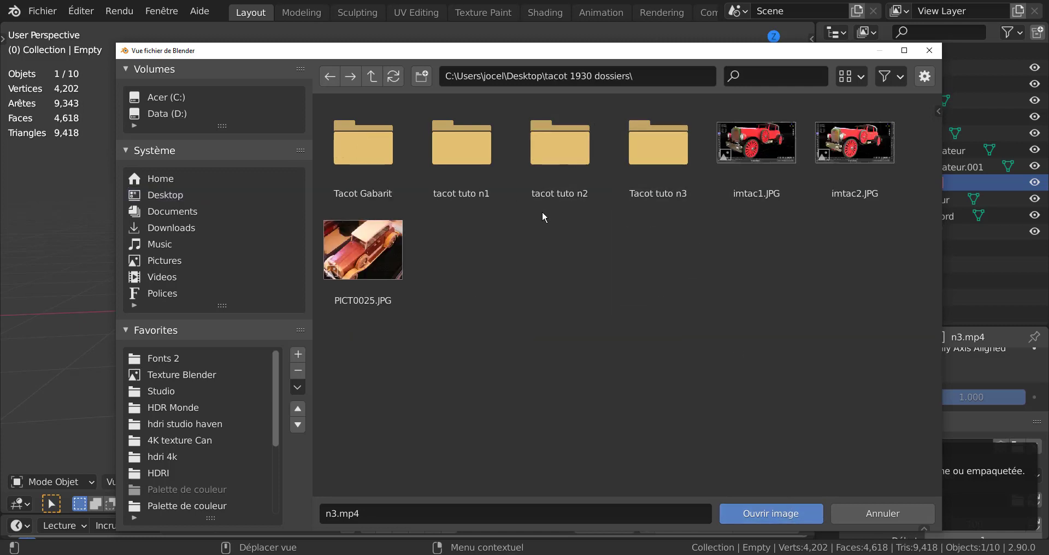
{"action": "left_click", "coordinate": [360, 174]}
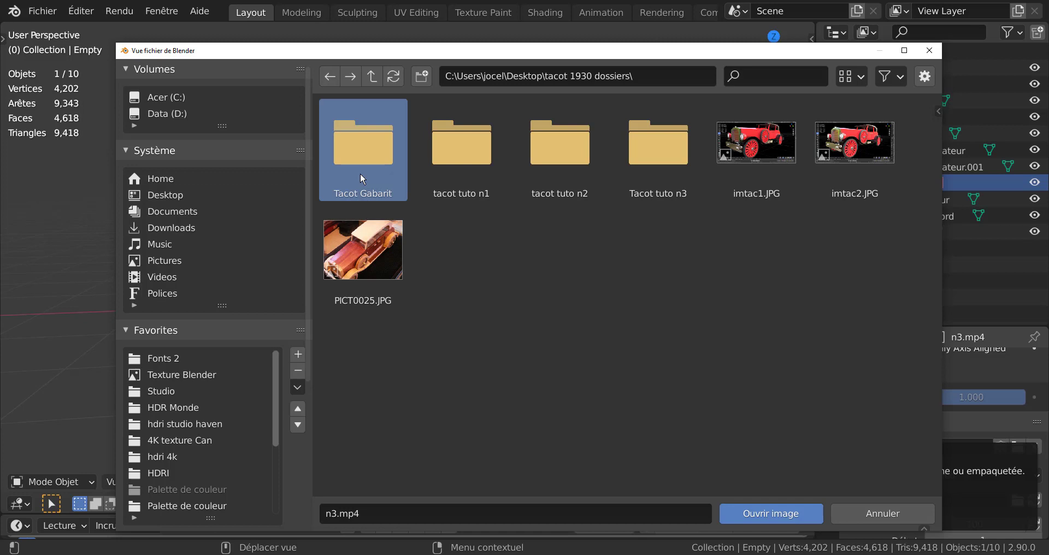
{"action": "left_click", "coordinate": [763, 512]}
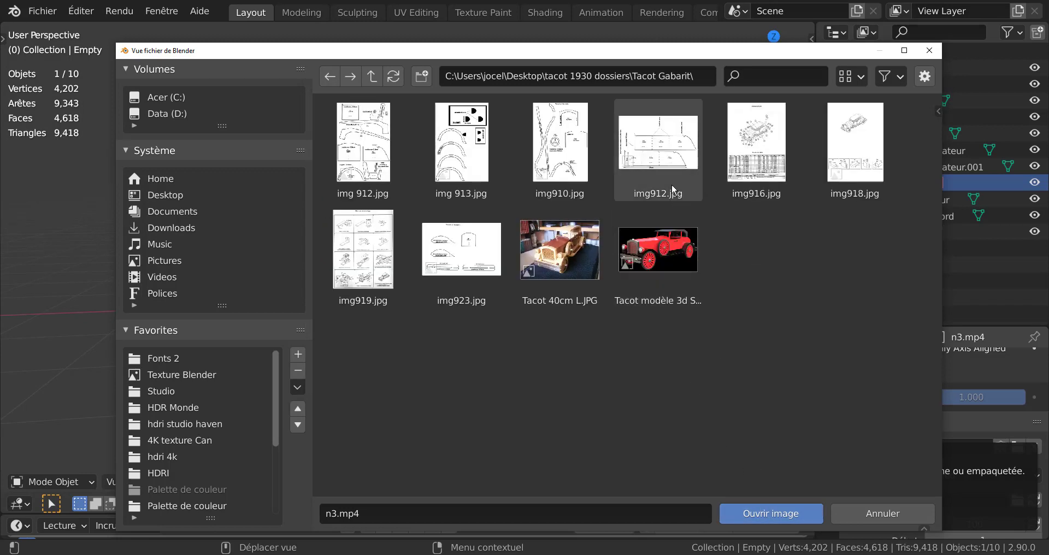
{"action": "left_click", "coordinate": [661, 142]}
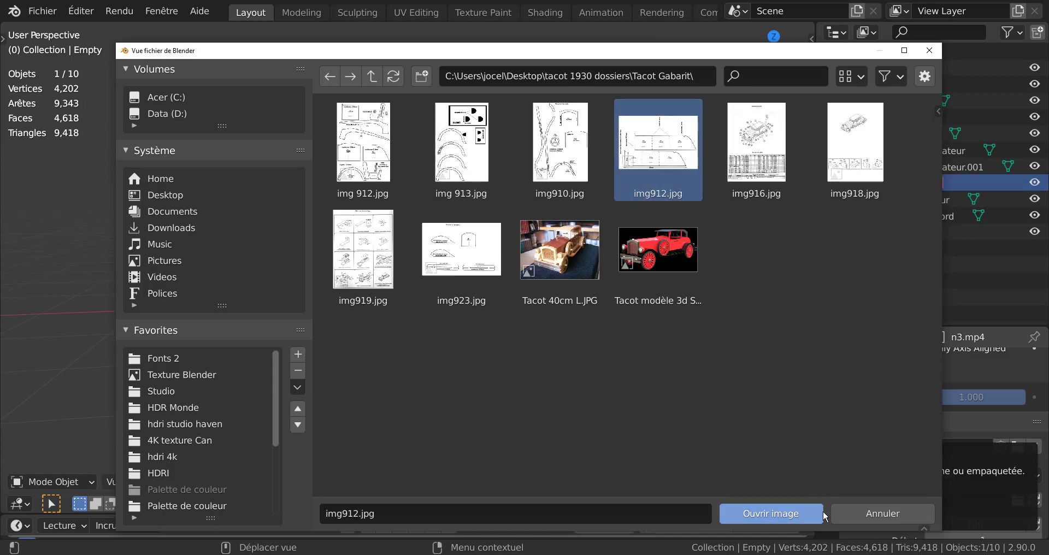
{"action": "left_click", "coordinate": [771, 513]}
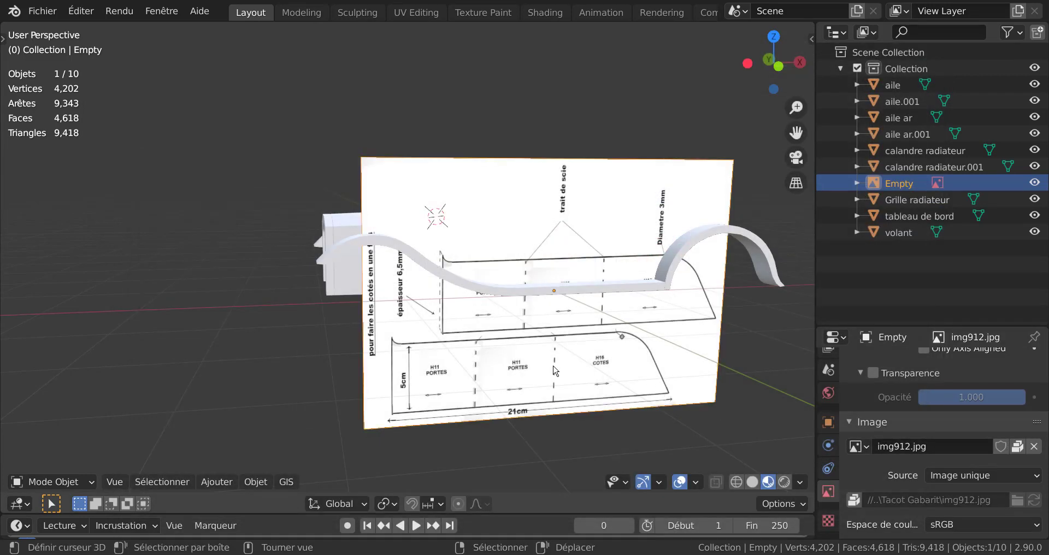
Step: Hide the Empty reference image and bring the radiator grille at the car's front into close view
{"action": "middle_click_drag", "start_coordinate": [661, 371], "coordinate": [663, 391]}
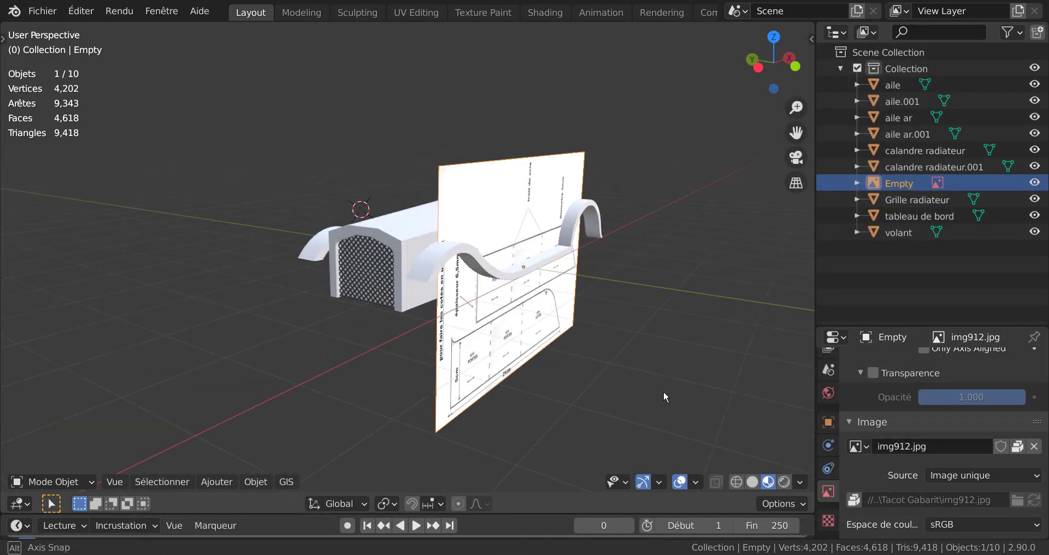
{"action": "left_click", "coordinate": [1034, 183]}
{"action": "middle_click_drag", "start_coordinate": [600, 385], "coordinate": [575, 369]}
{"action": "scroll", "coordinate": [568, 364], "scroll_direction": "up", "scroll_amount": 5}
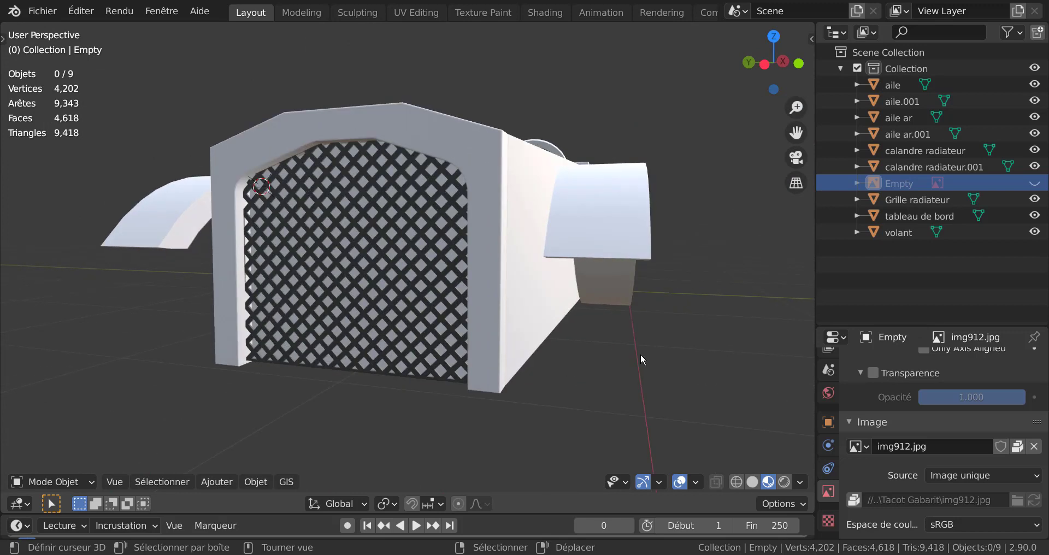
Step: Examine the assembled hood, grille, dashboard, steering wheel and fenders from both sides, the front and above
{"action": "middle_click_drag", "start_coordinate": [642, 351], "coordinate": [589, 368]}
{"action": "scroll", "coordinate": [604, 372], "scroll_direction": "down", "scroll_amount": 2}
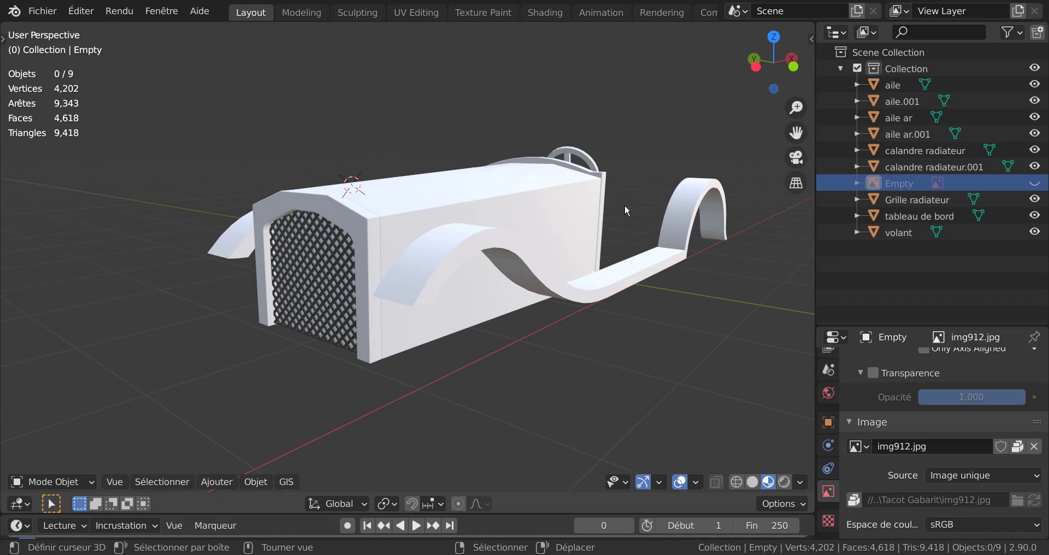
{"action": "middle_click_drag", "start_coordinate": [624, 210], "coordinate": [585, 309]}
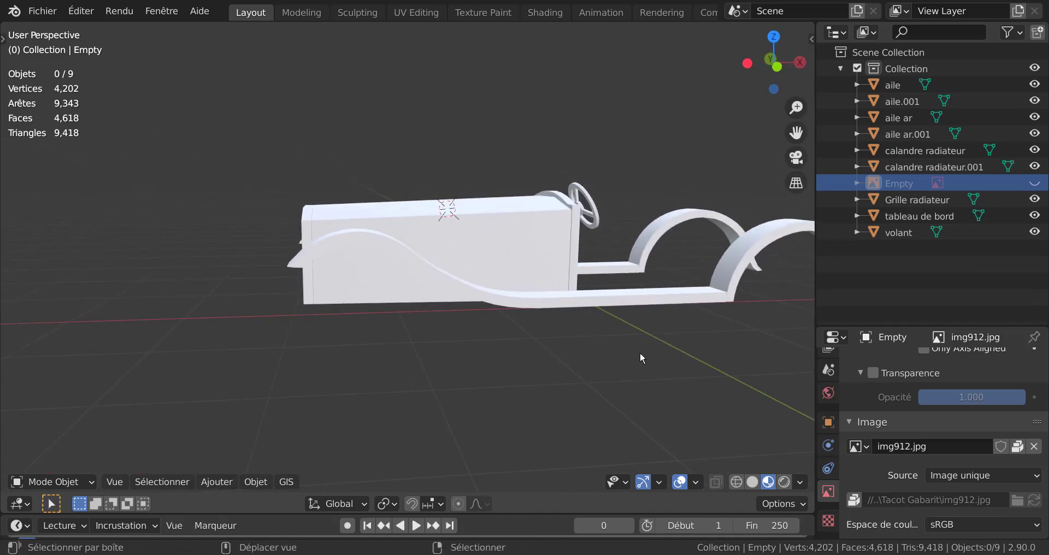
{"action": "middle_click_drag", "start_coordinate": [640, 355], "coordinate": [494, 304]}
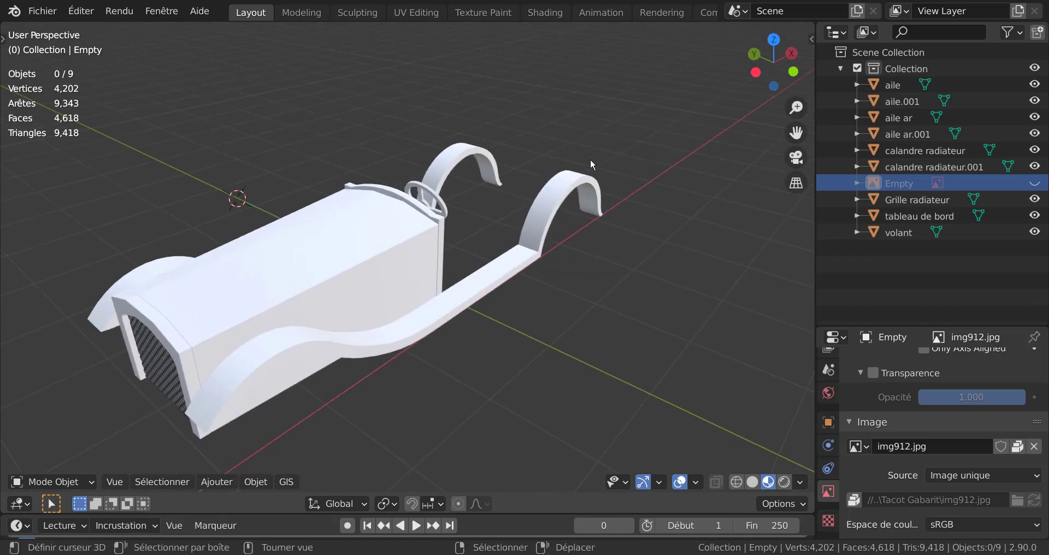
{"action": "middle_click_drag", "start_coordinate": [475, 355], "coordinate": [681, 326]}
{"action": "middle_click_drag", "start_coordinate": [539, 343], "coordinate": [611, 356]}
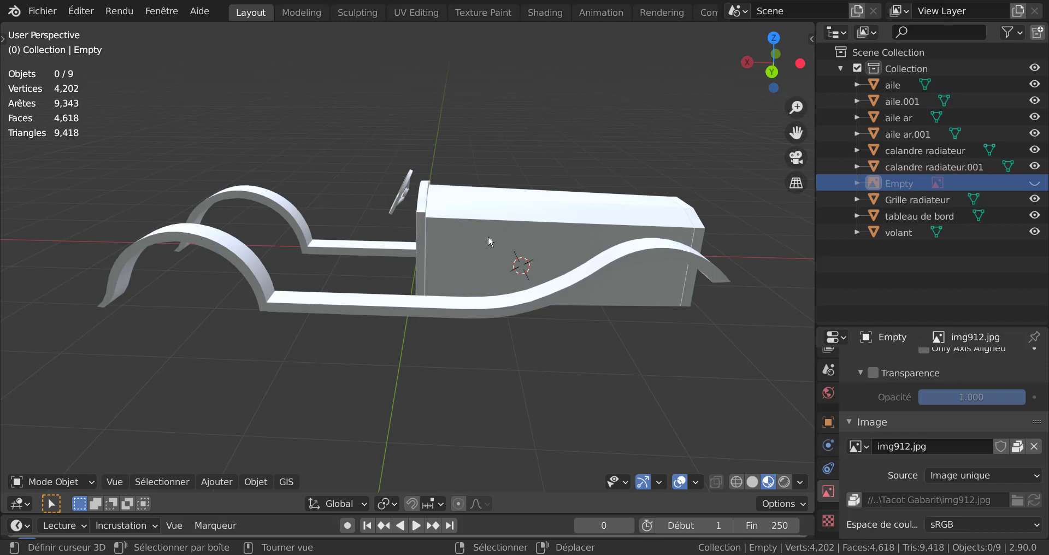
{"action": "middle_click_drag", "start_coordinate": [531, 242], "coordinate": [351, 253]}
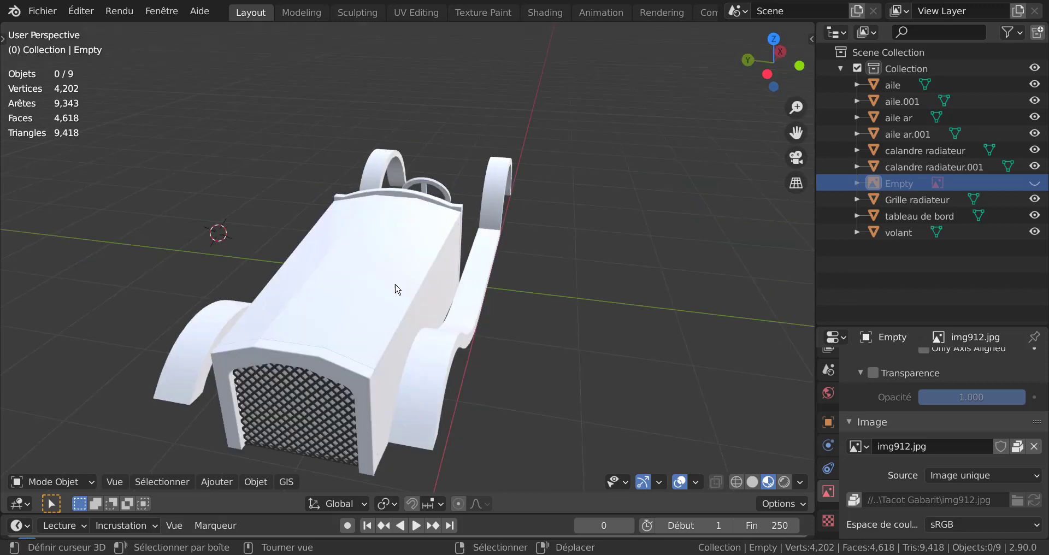
{"action": "middle_click_drag", "start_coordinate": [398, 286], "coordinate": [437, 266]}
{"action": "scroll", "coordinate": [437, 266], "scroll_direction": "up", "scroll_amount": 1}
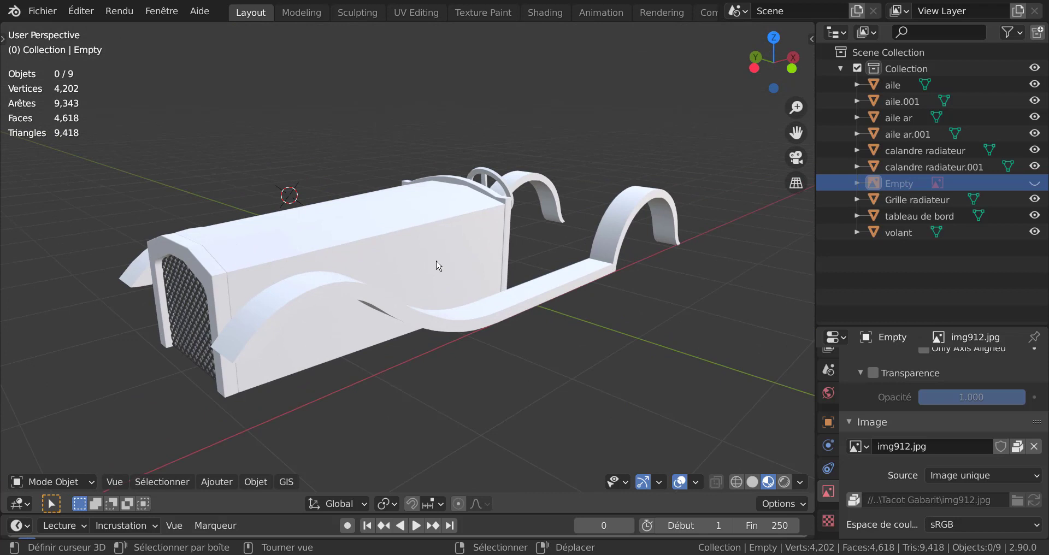